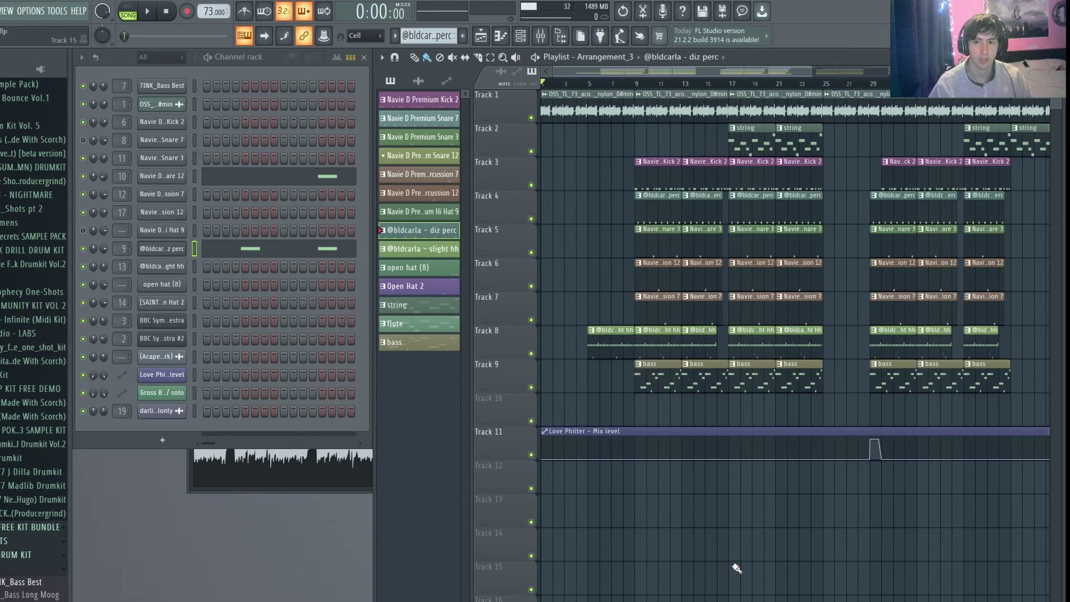
Open the sample settings for the acoustic guitar loop clip on Track 1
double_click(610, 111)
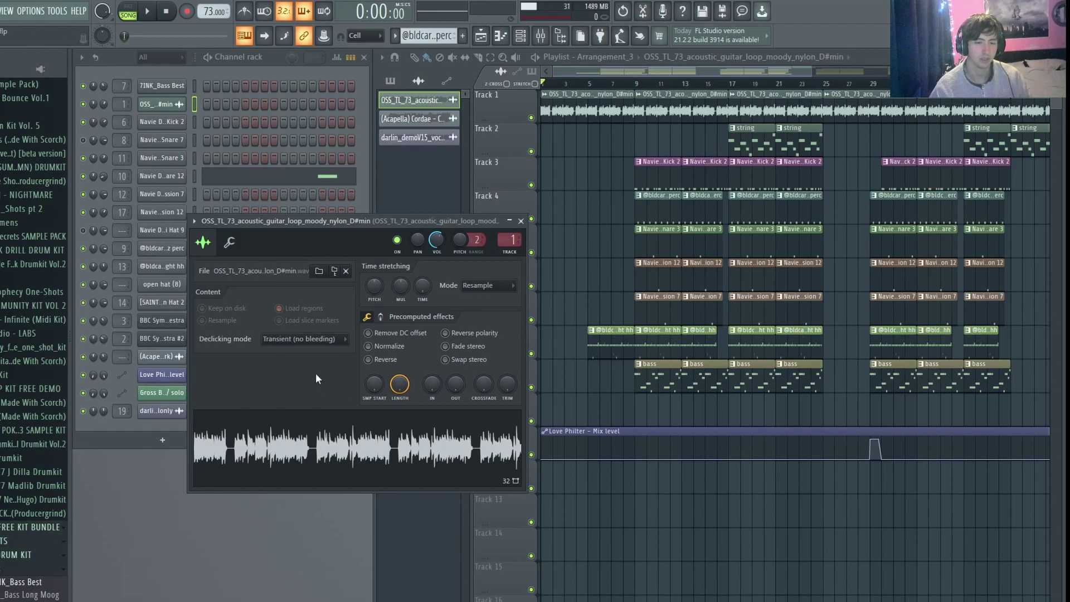
Preview the guitar loop sample, stop it, and bring up the mixer on its insert
click(412, 472)
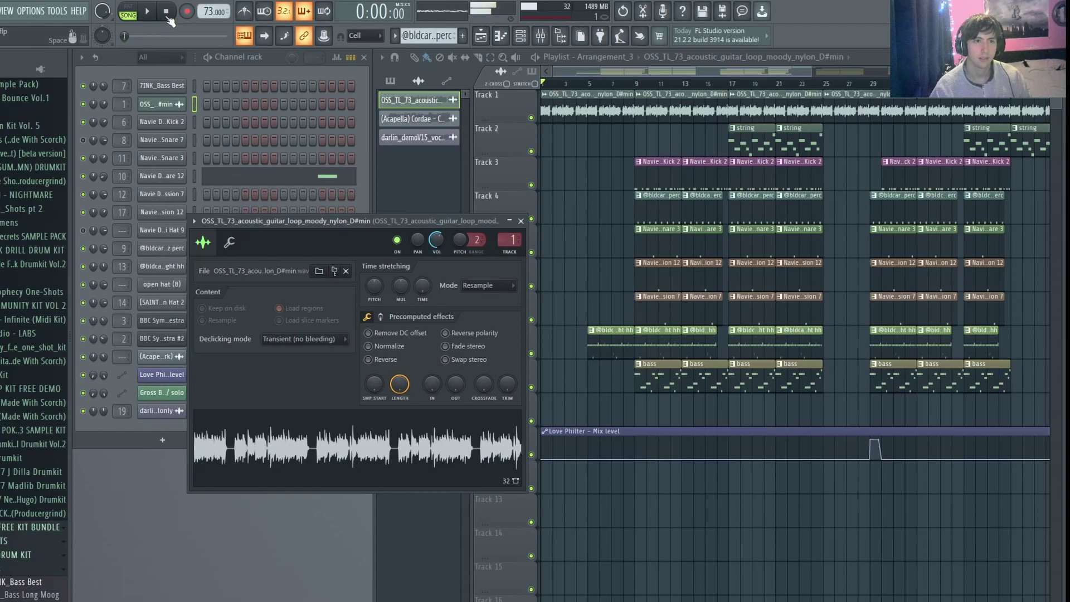
click(166, 12)
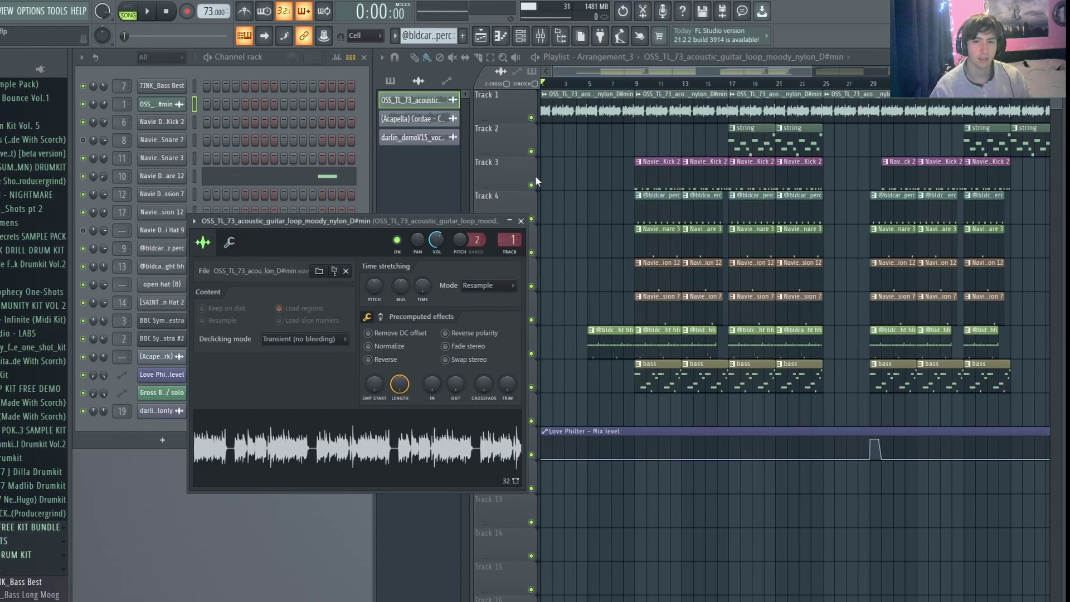
click(549, 43)
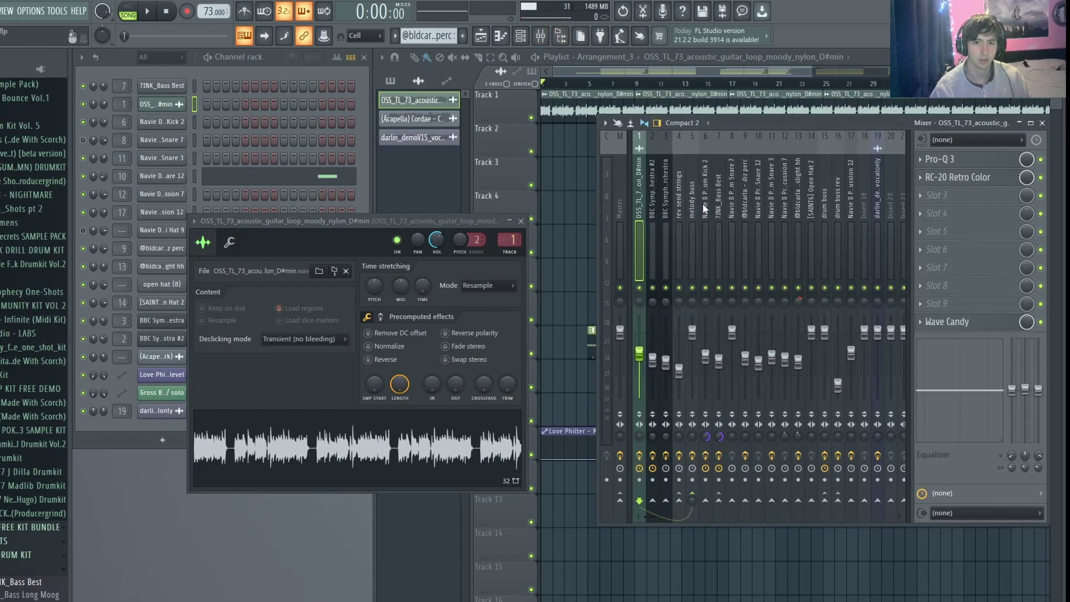
Audition the guitar through the mixer, then open its Pro-Q 3 (189 Hz low cut) and RC-20 'Gazing Guitar'
click(355, 449)
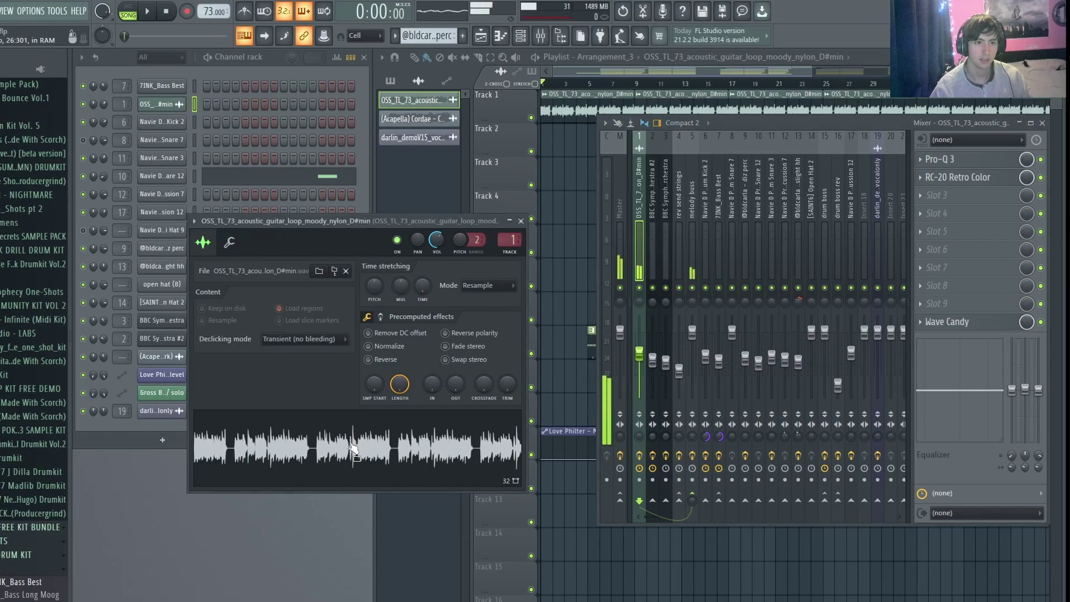
click(167, 13)
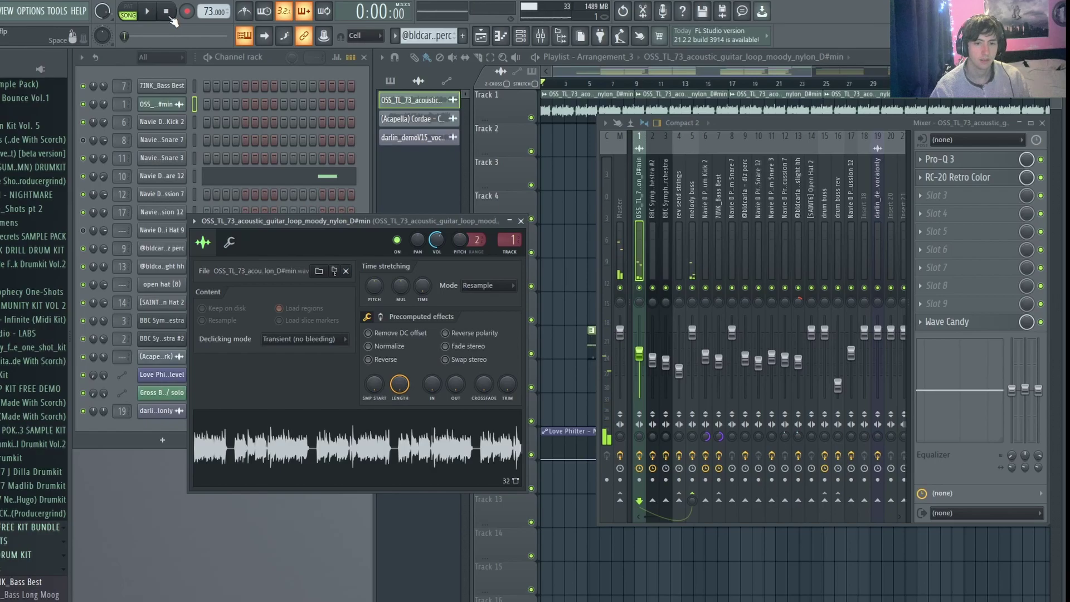
click(961, 165)
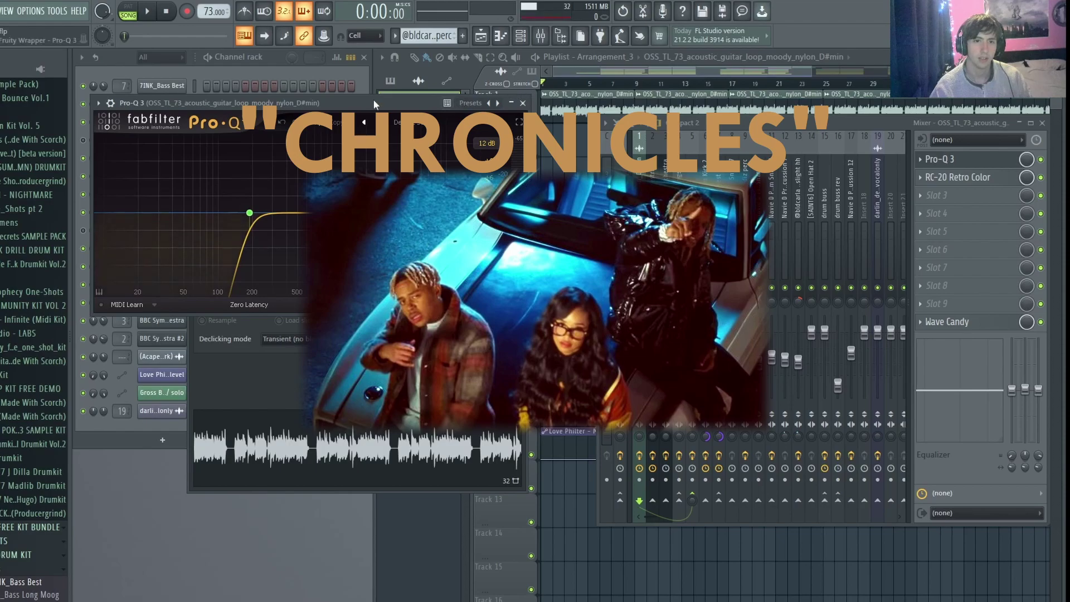
drag(373, 101, 382, 74)
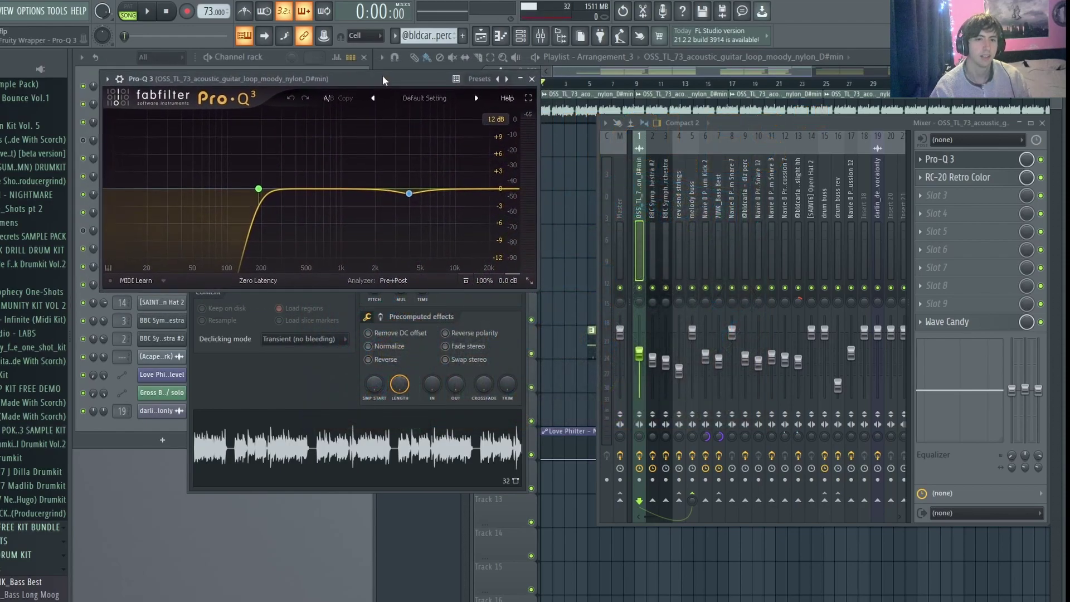
click(962, 180)
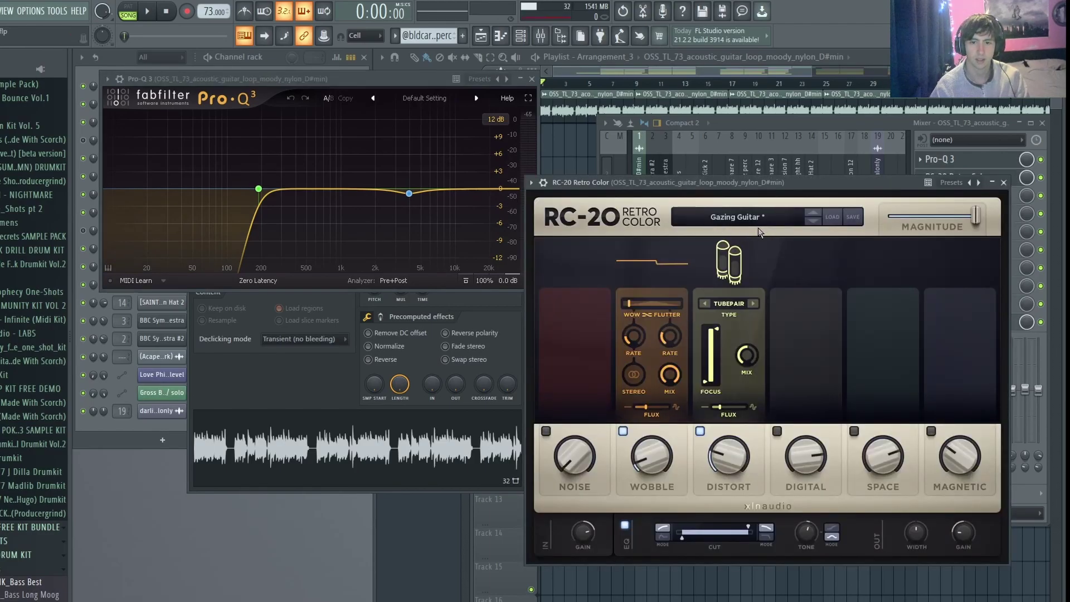
Close RC-20, re-audition the guitar loop, and return to the channel rack and Arrangement_3 playlist
click(1003, 184)
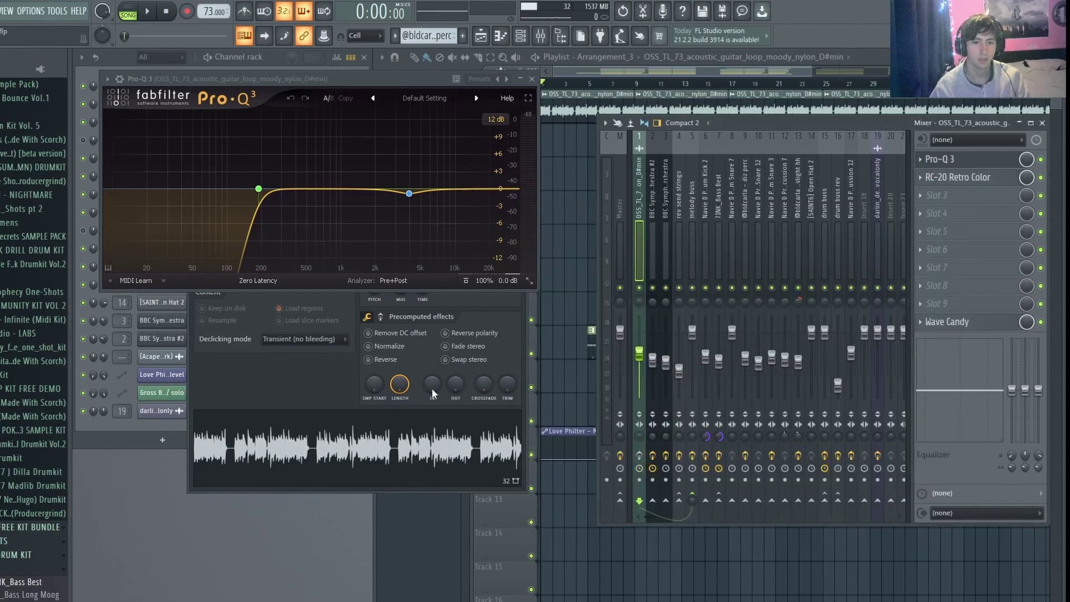
click(403, 432)
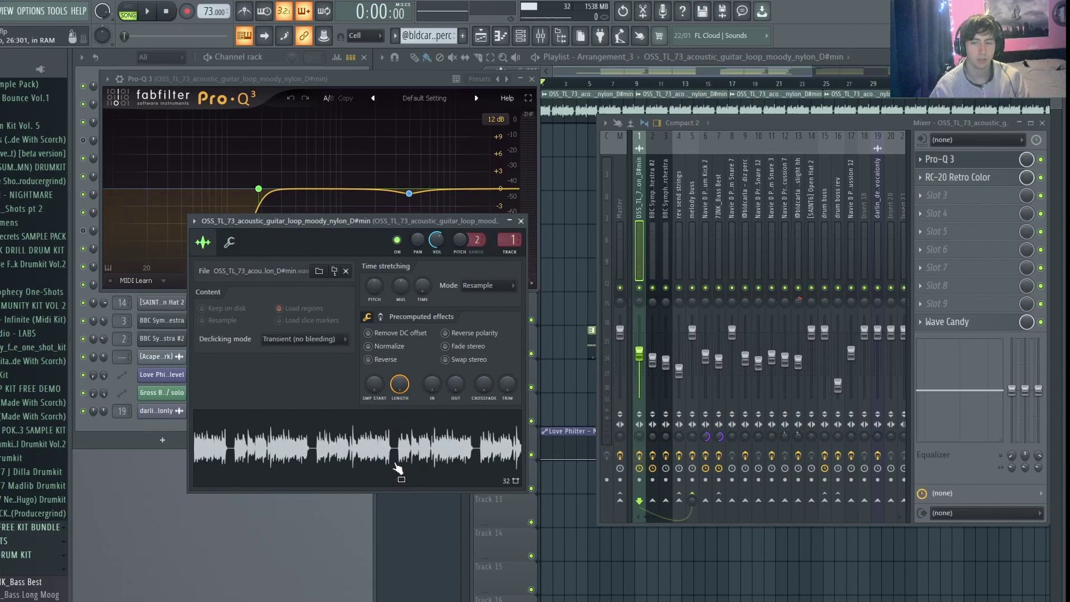
click(304, 467)
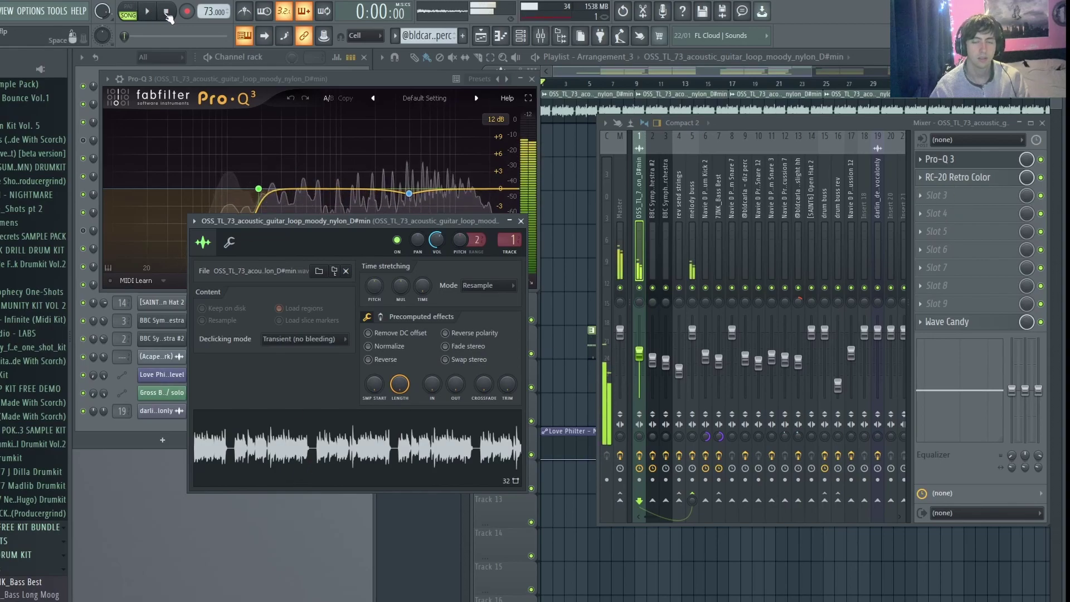
click(166, 11)
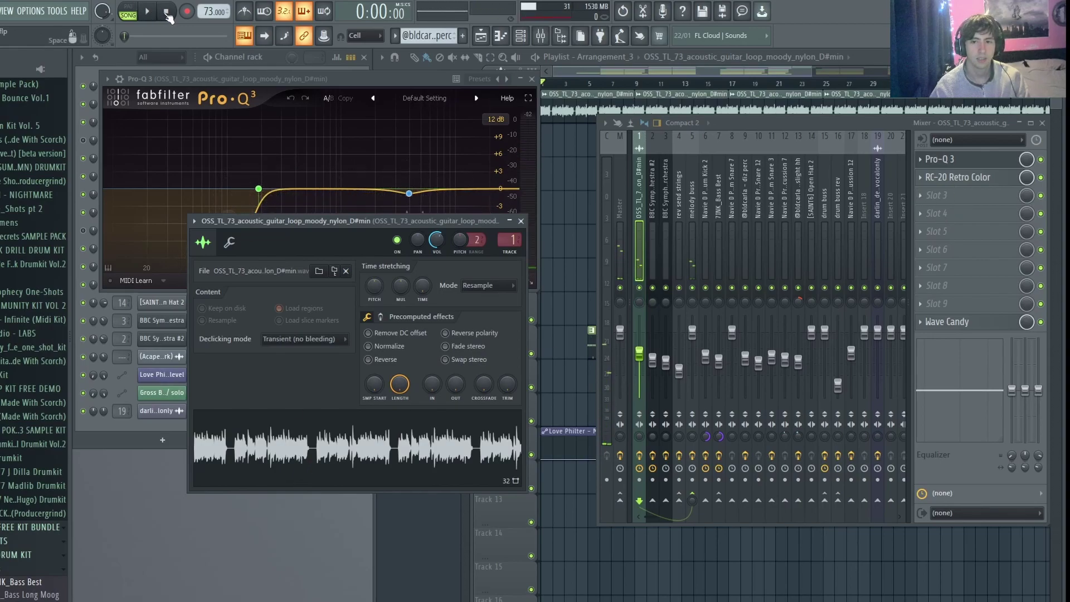
click(615, 78)
key(F6)
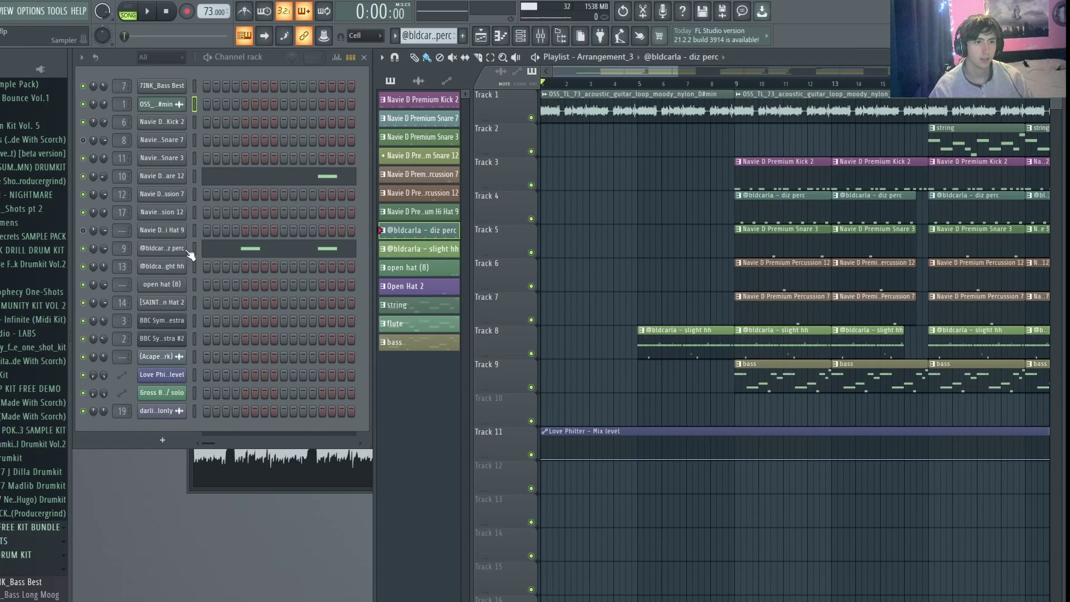
Open the diz perc settings, switch to pattern mode, open the mixer and play the pattern
click(161, 248)
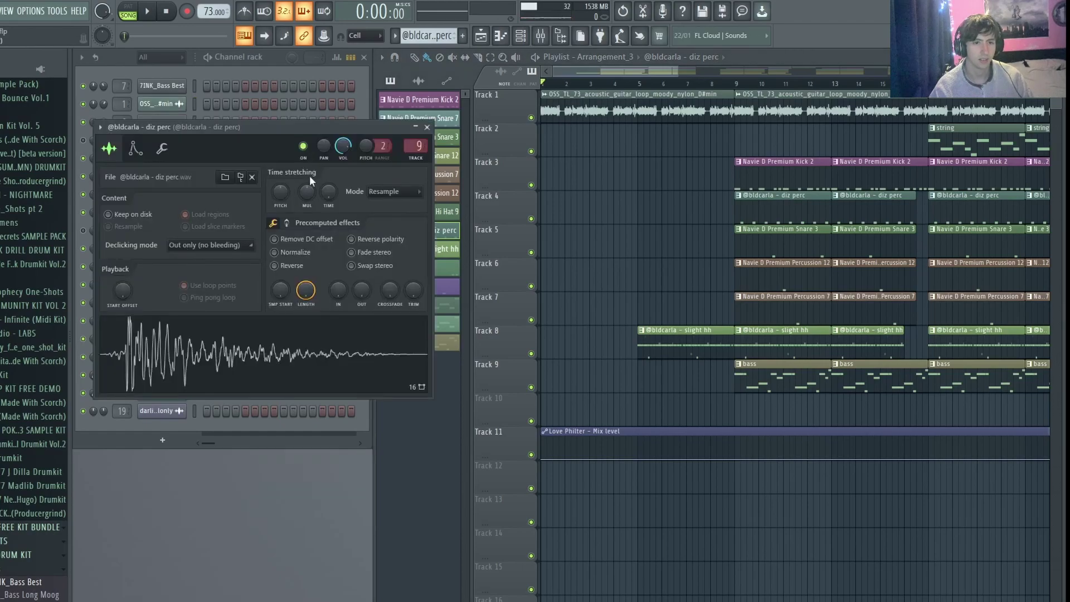
drag(296, 128, 468, 105)
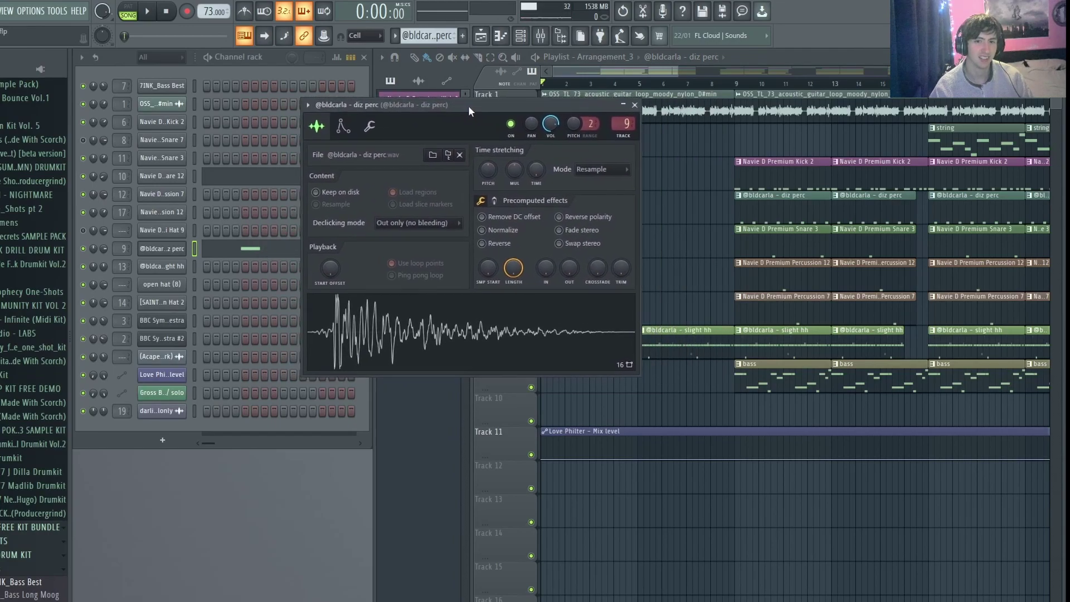
click(129, 10)
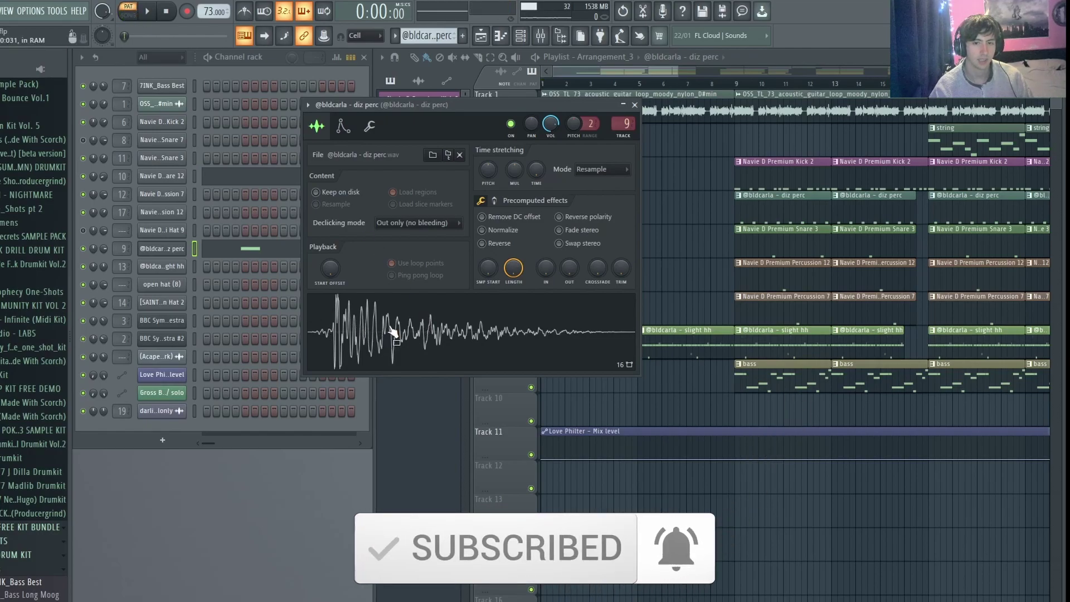
key(F9)
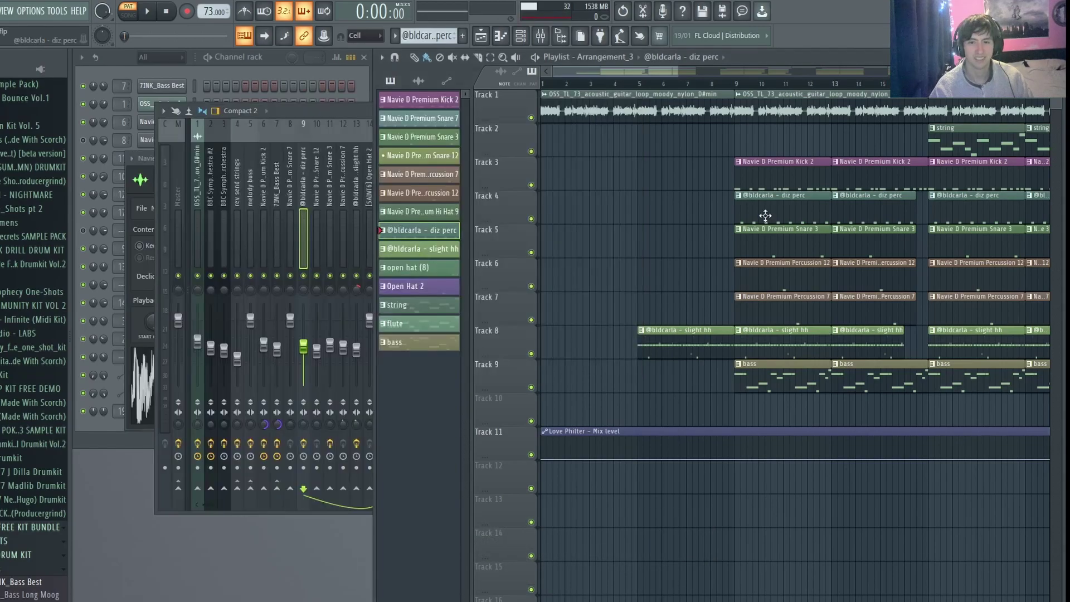
drag(322, 110, 600, 105)
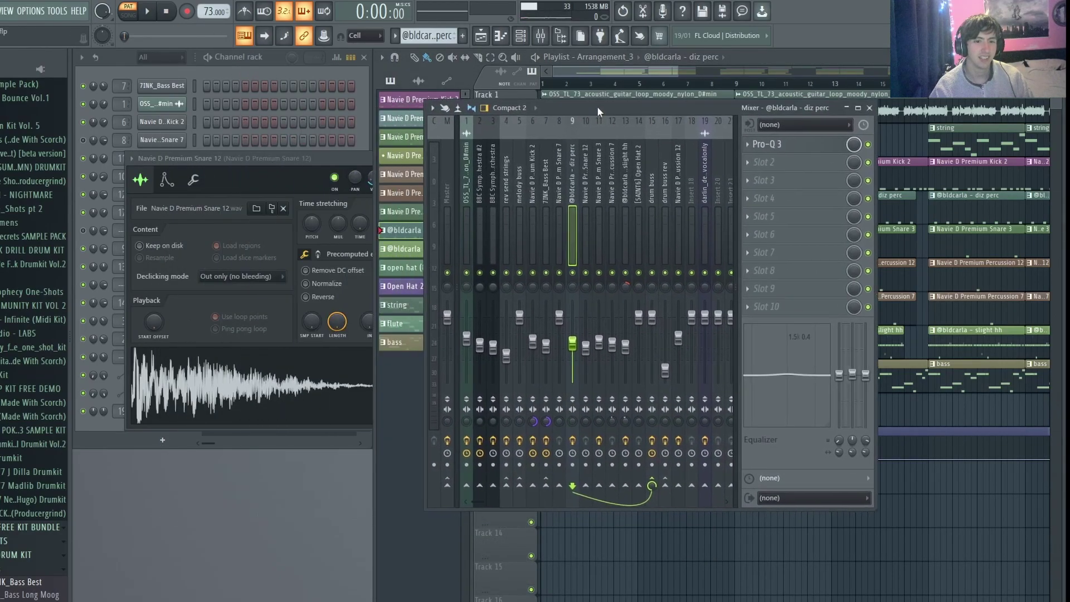
key(space)
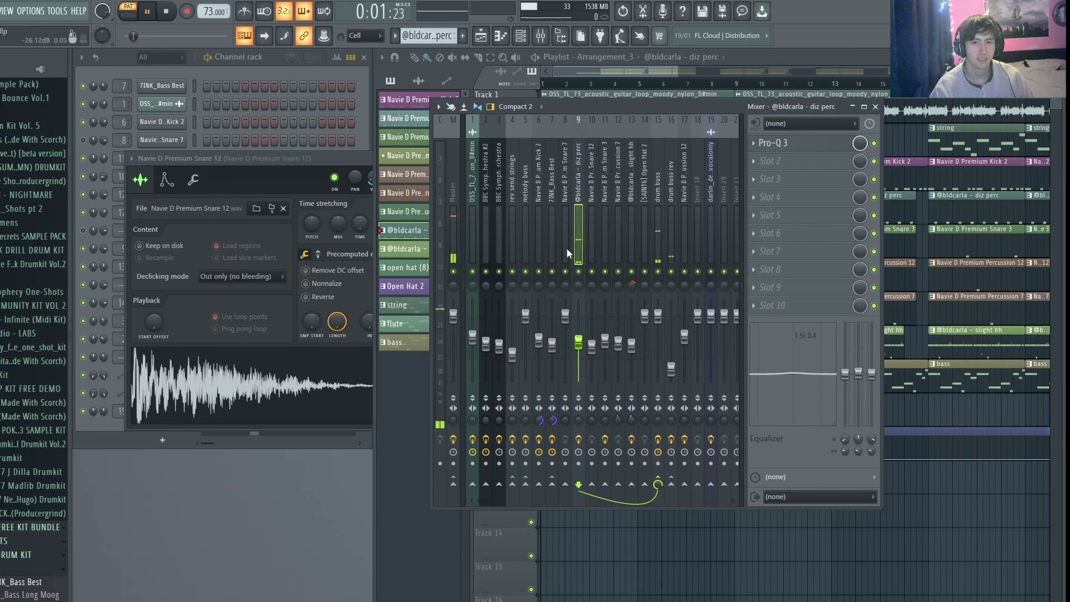
Check the diz perc insert's Pro-Q 3, stop playback, and select the empty Snare 12 insert
drag(638, 105, 436, 102)
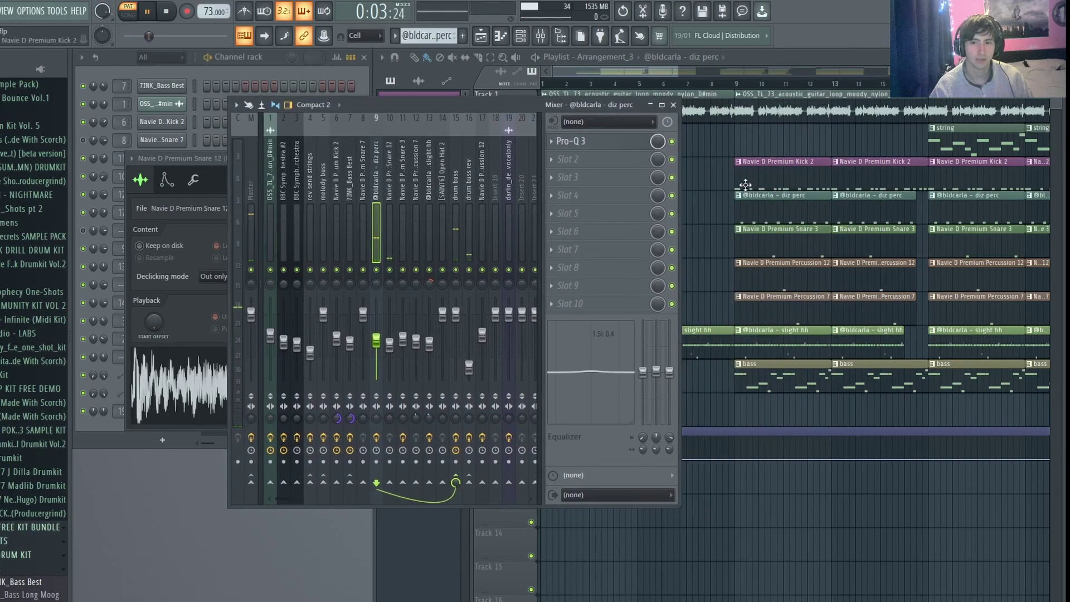
click(598, 147)
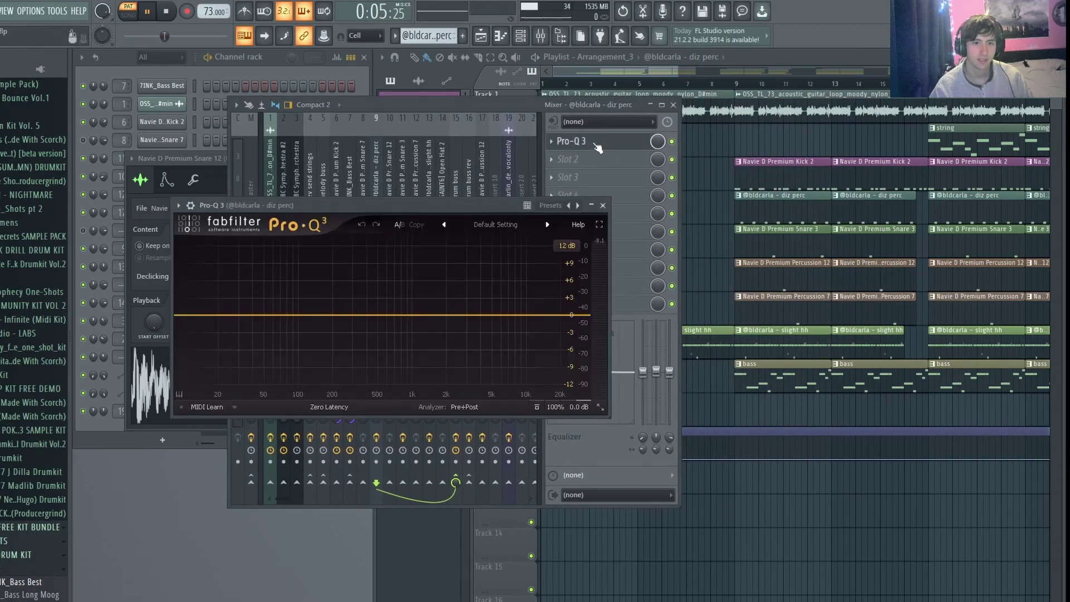
drag(452, 223, 849, 251)
click(1003, 249)
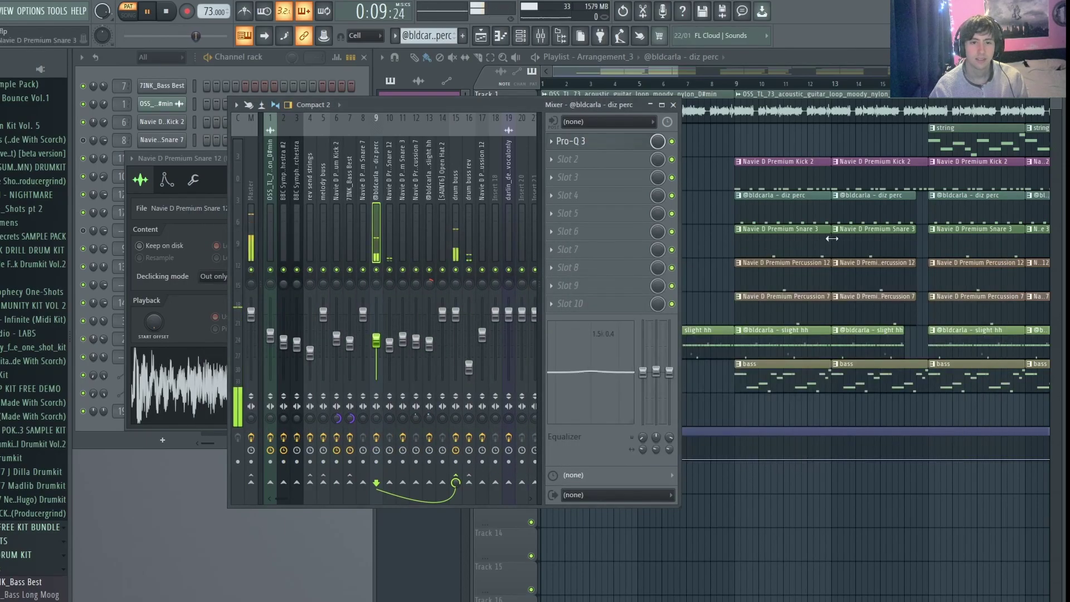
key(space)
click(388, 254)
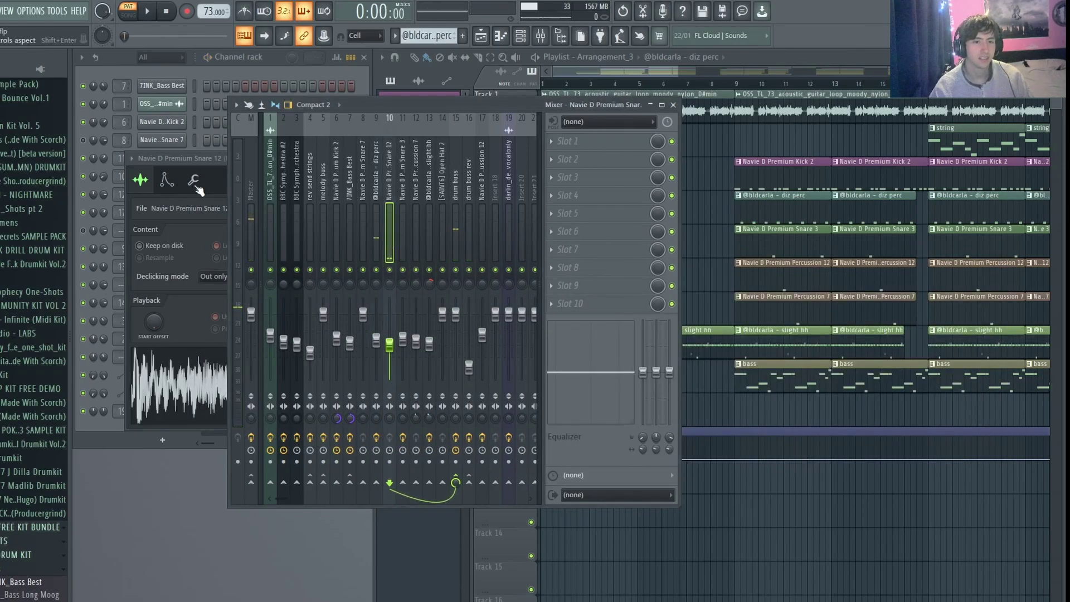
Glance at the Snare 12 notes, then open the Navie D Premium Kick 2 pattern in the piano roll
key(F7)
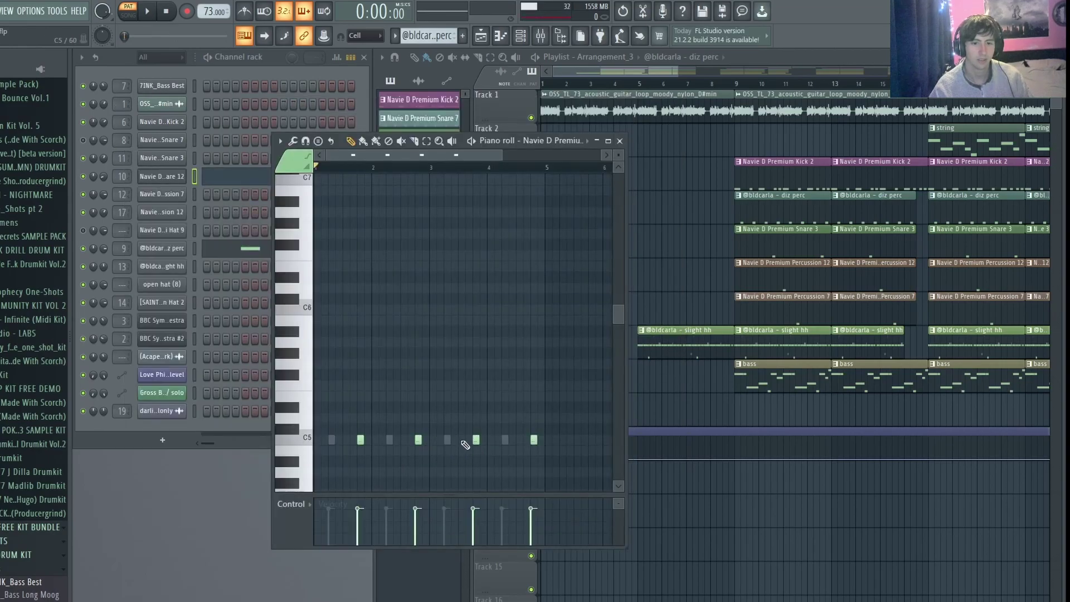
click(619, 140)
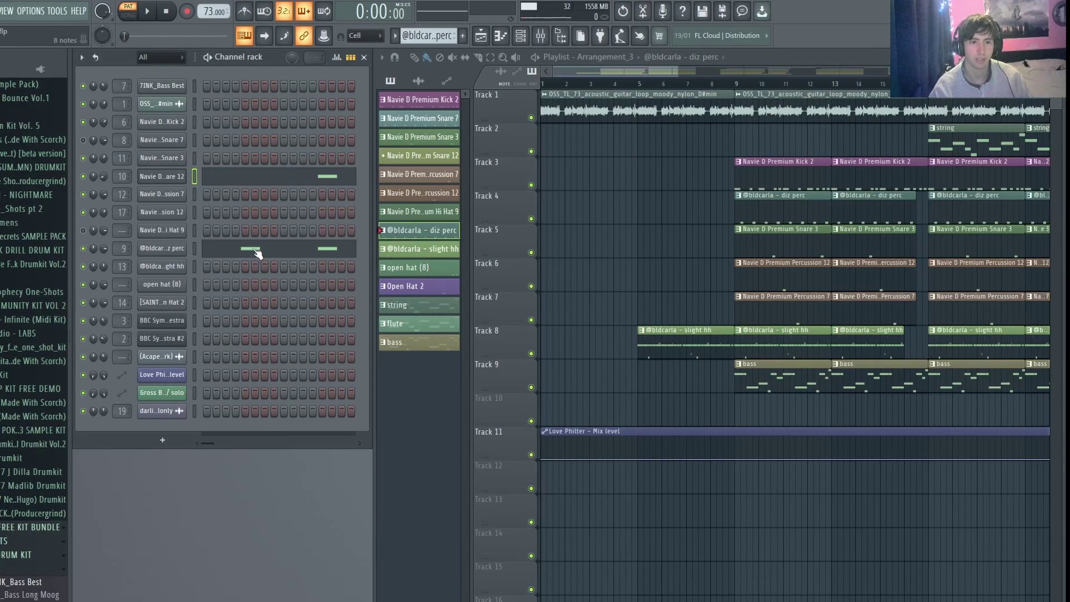
scroll(613, 234, right, 3)
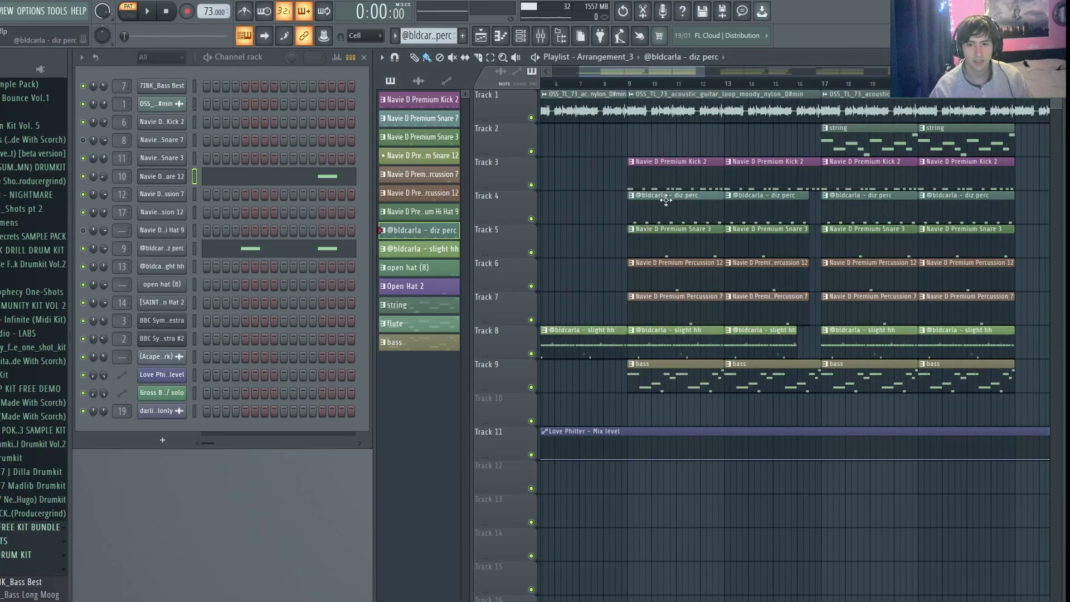
click(673, 168)
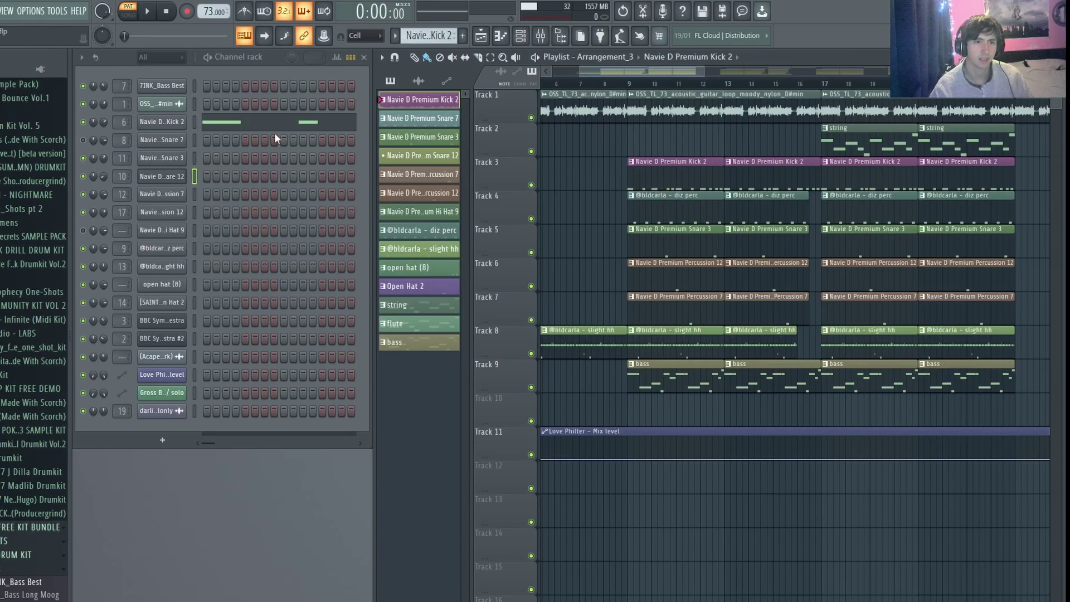
click(292, 123)
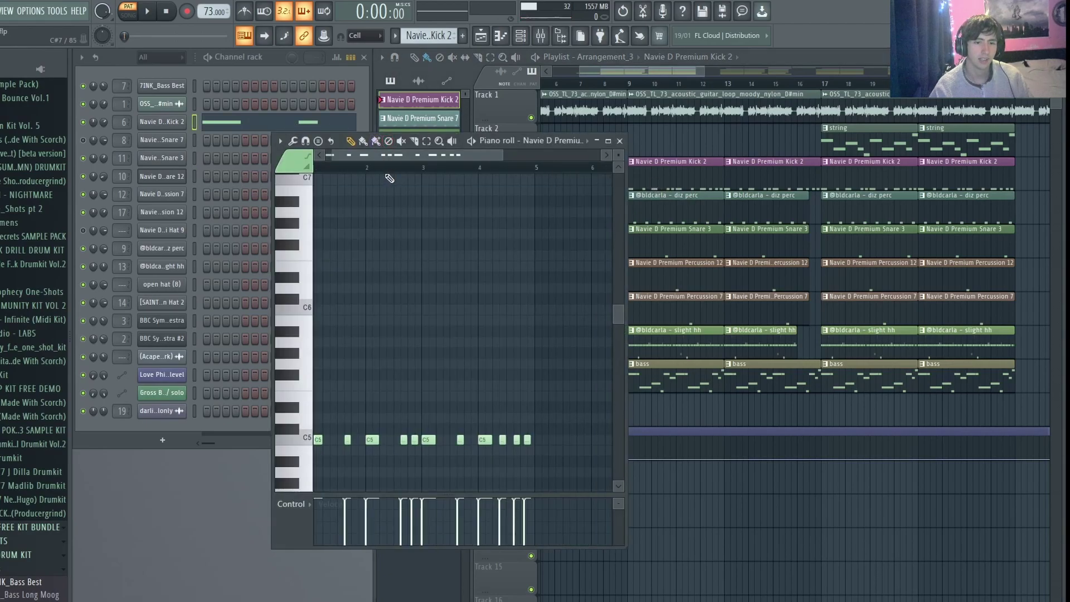
Audition the Kick 2 pattern and open its sampler settings
scroll(384, 218, down, 4)
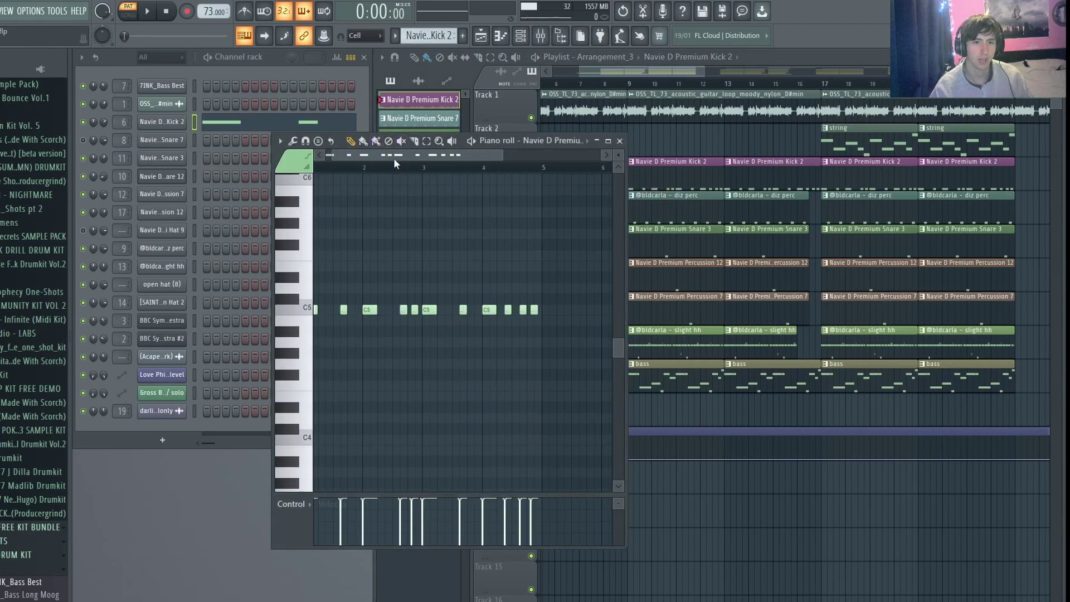
scroll(394, 158, left, 1)
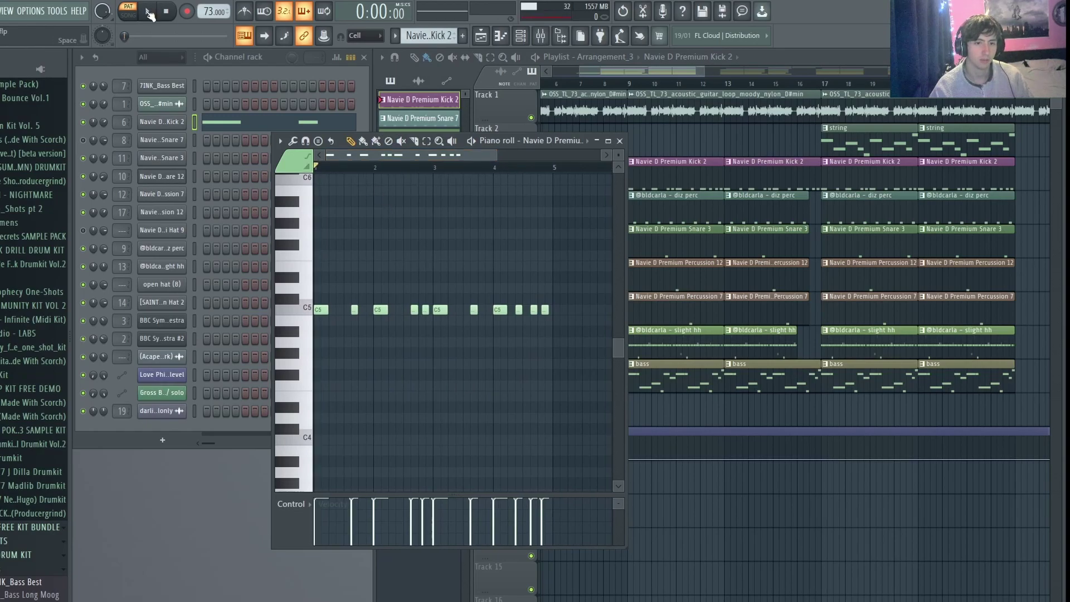
click(149, 13)
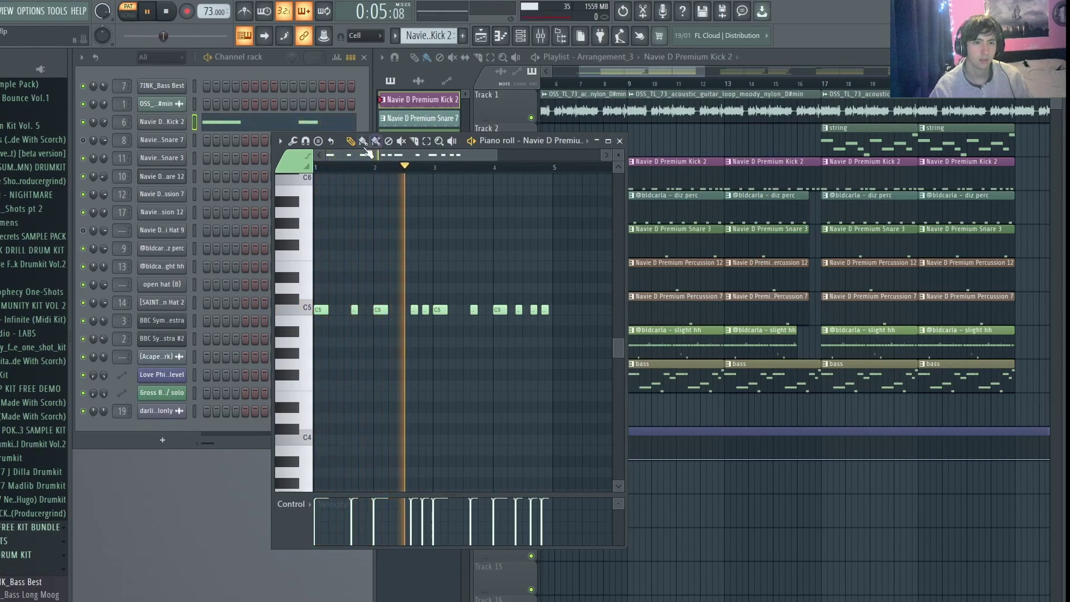
click(148, 12)
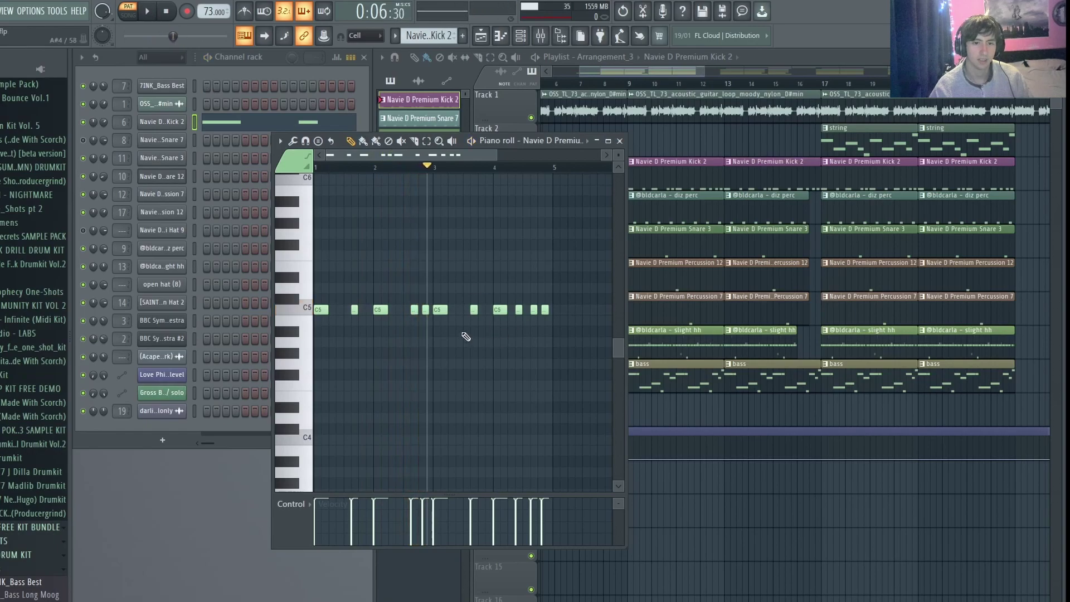
click(163, 124)
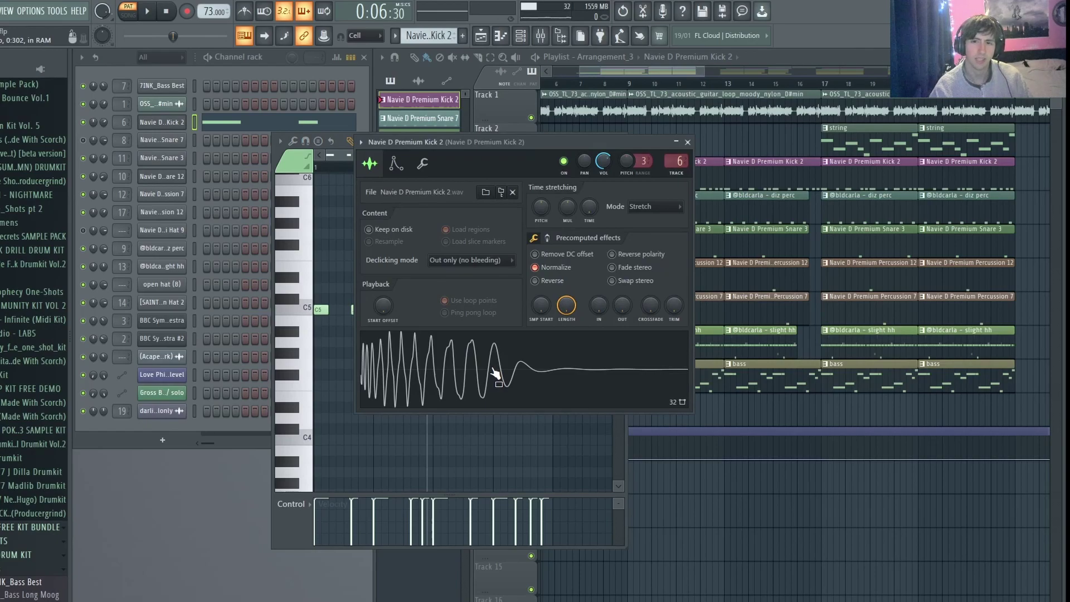
Raise the Kick 2 Pro-Q 3 yellow band to about 2 kHz and open its Fruity Compressor (-12.5 dB, 7.5:1)
click(540, 37)
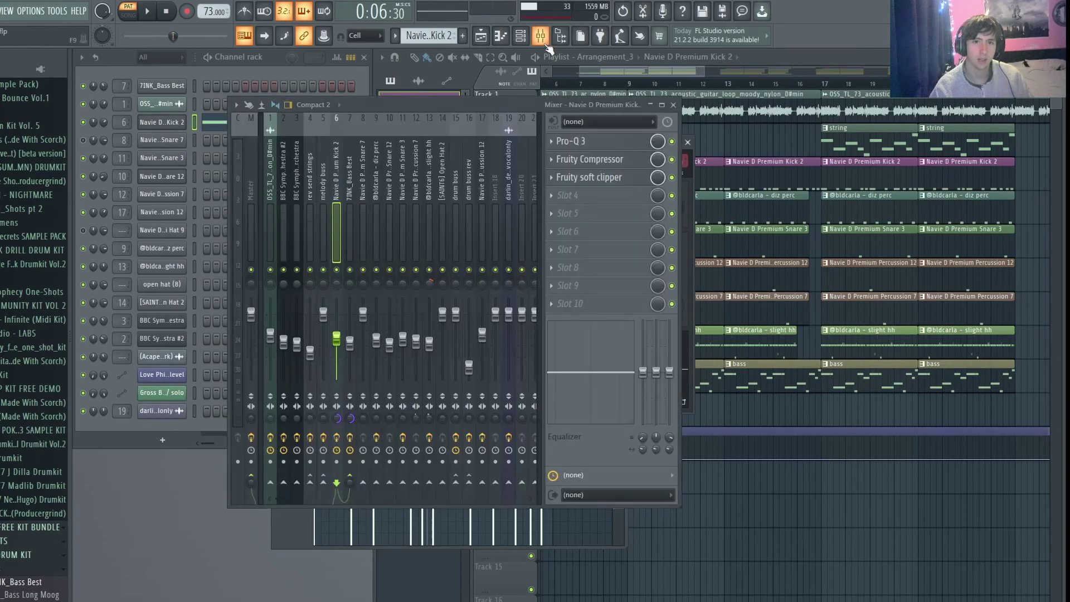
click(590, 144)
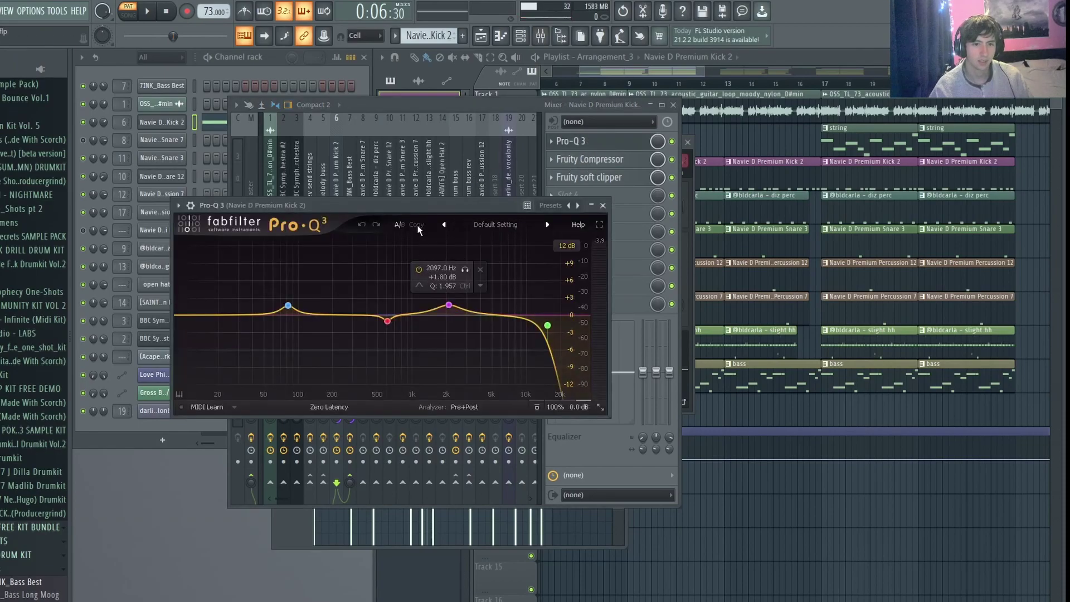
drag(416, 204, 793, 146)
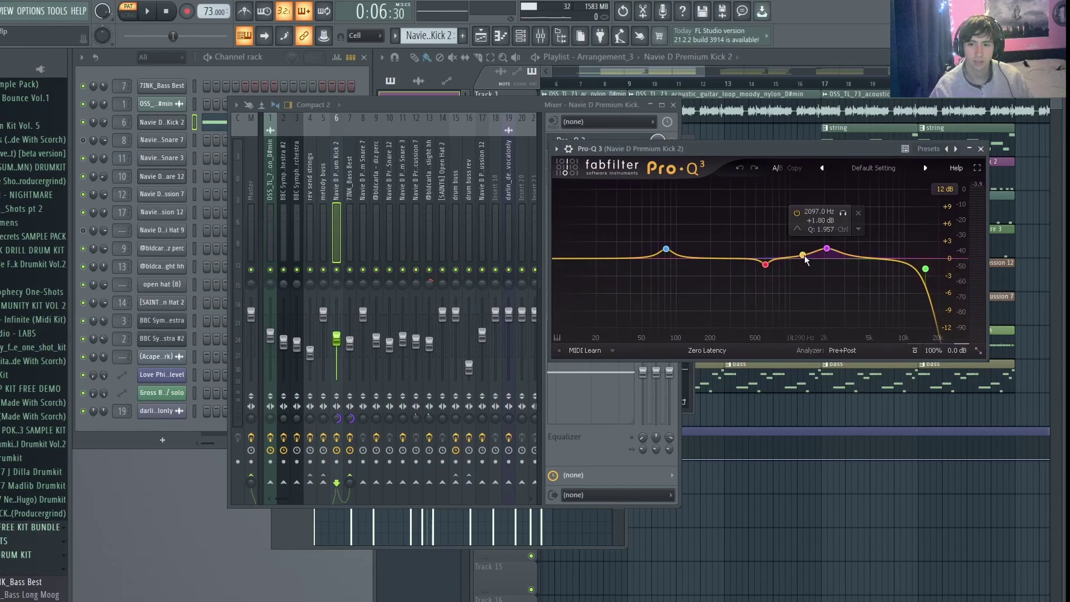
drag(808, 258, 834, 251)
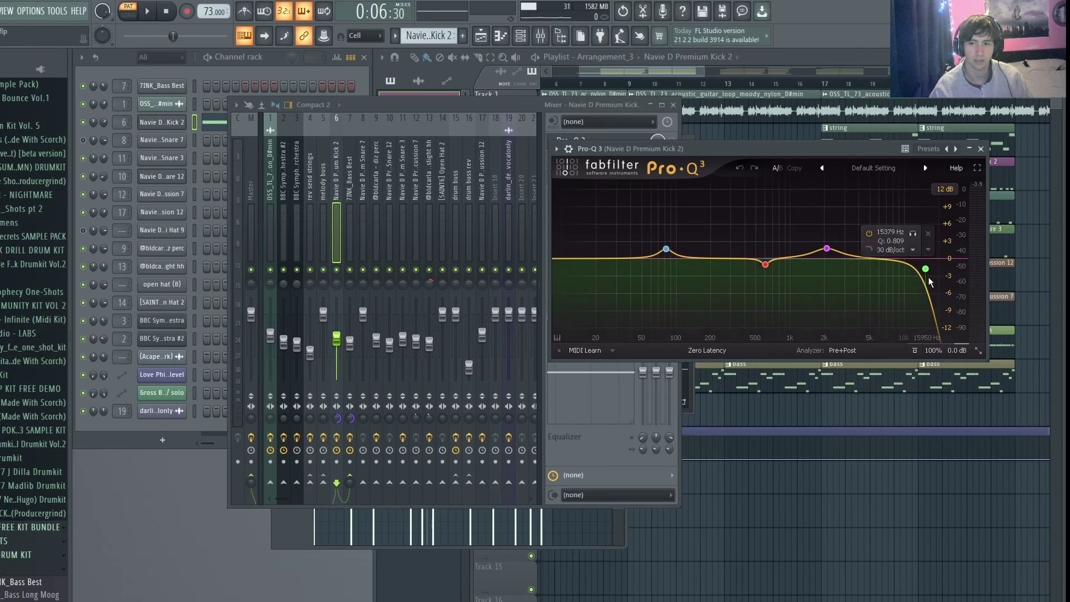
click(339, 218)
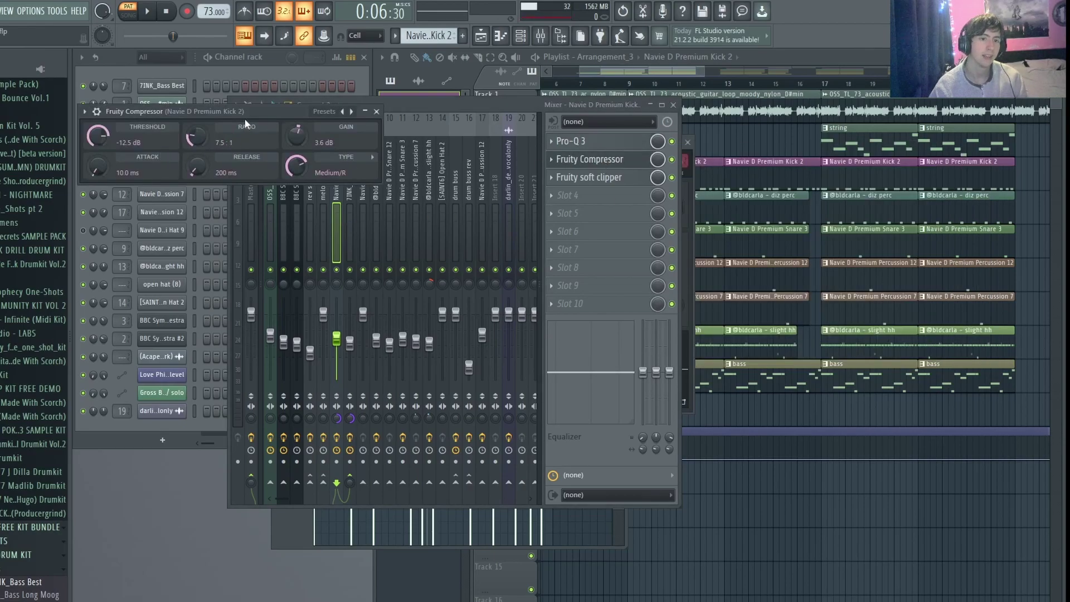
Browse the Fruity Compressor presets without applying one, then close the compressor
click(316, 112)
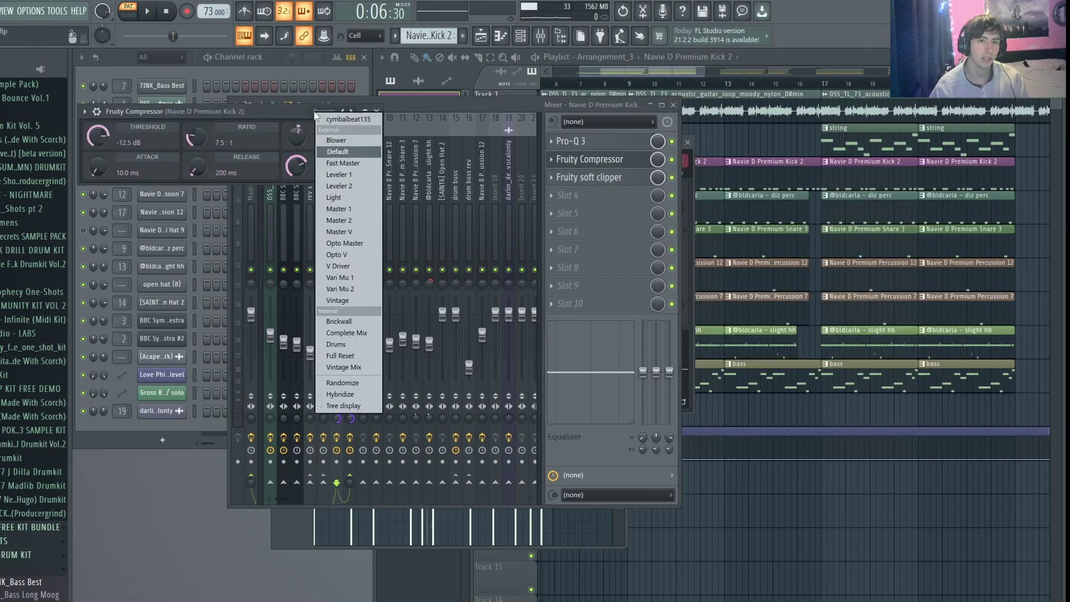
click(265, 109)
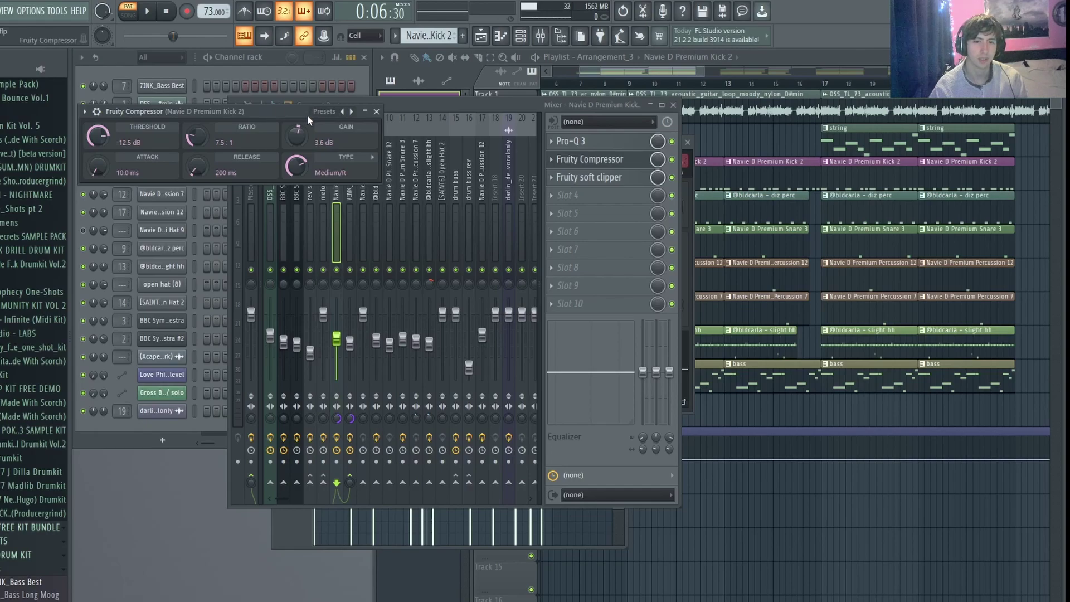
drag(443, 101, 683, 95)
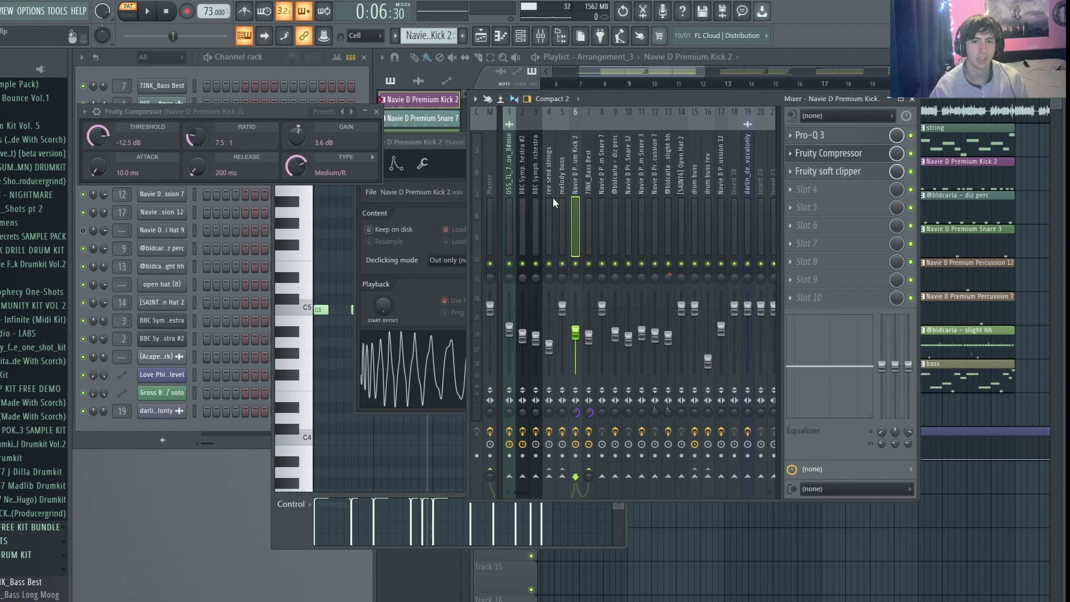
click(329, 113)
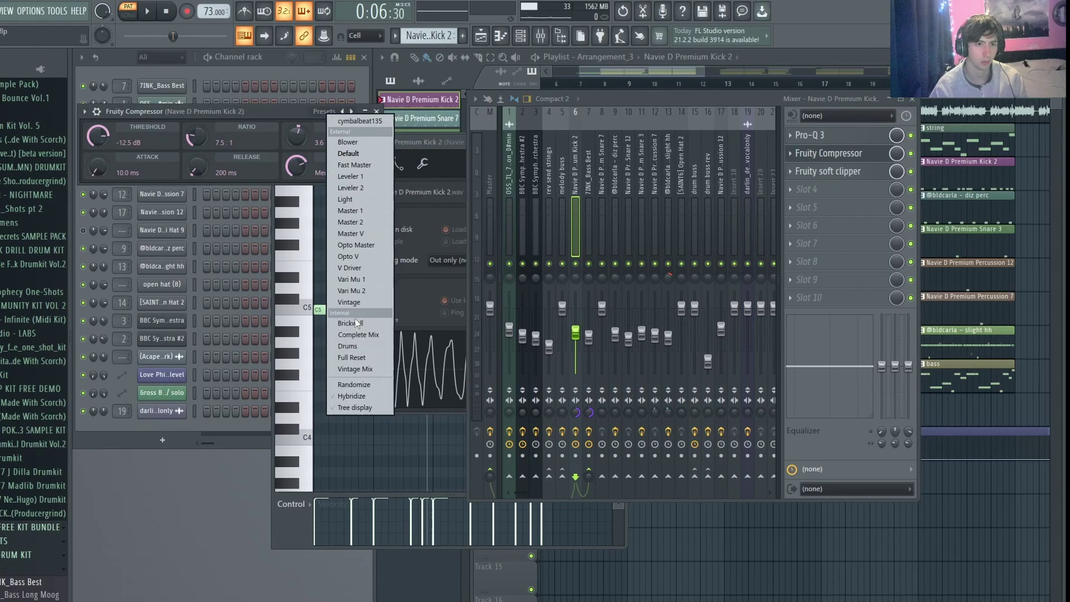
click(236, 110)
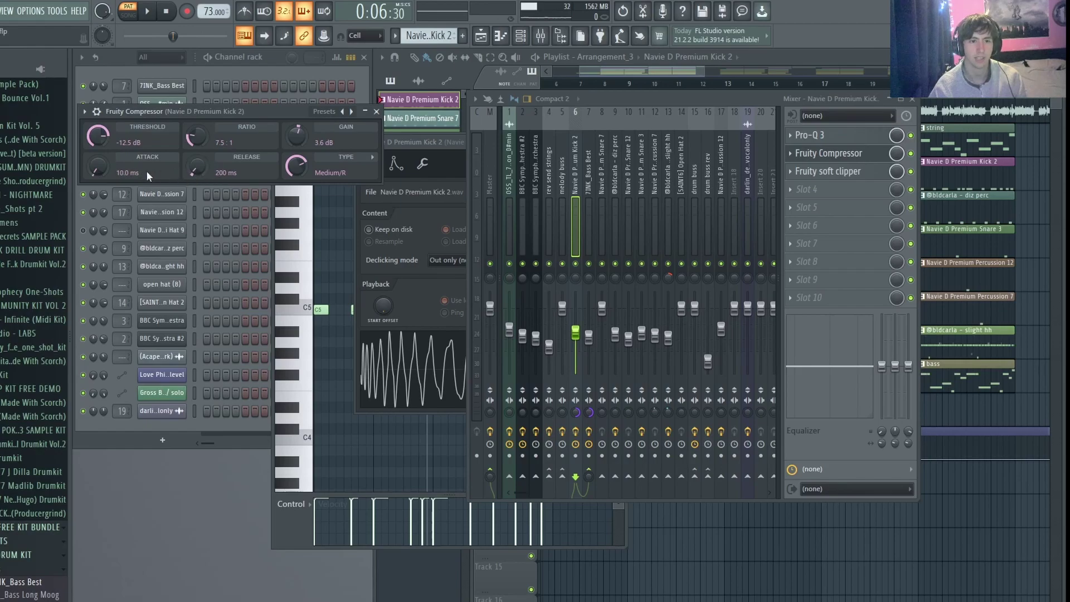
click(376, 111)
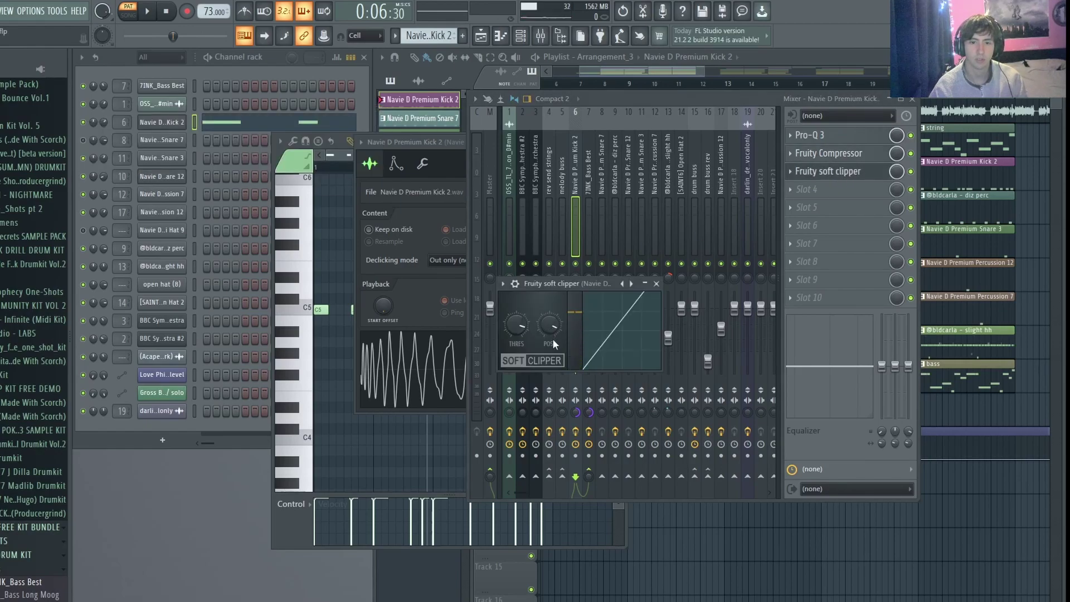
Close the soft clipper, preview the Kick 2 sample, and close its sampler settings
click(656, 283)
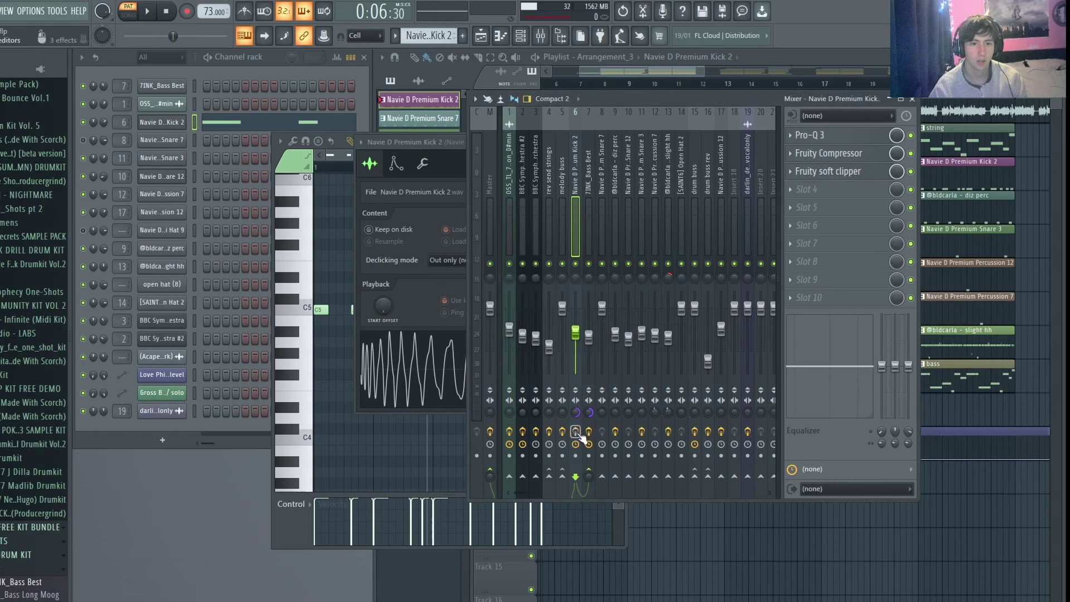
drag(400, 141, 136, 155)
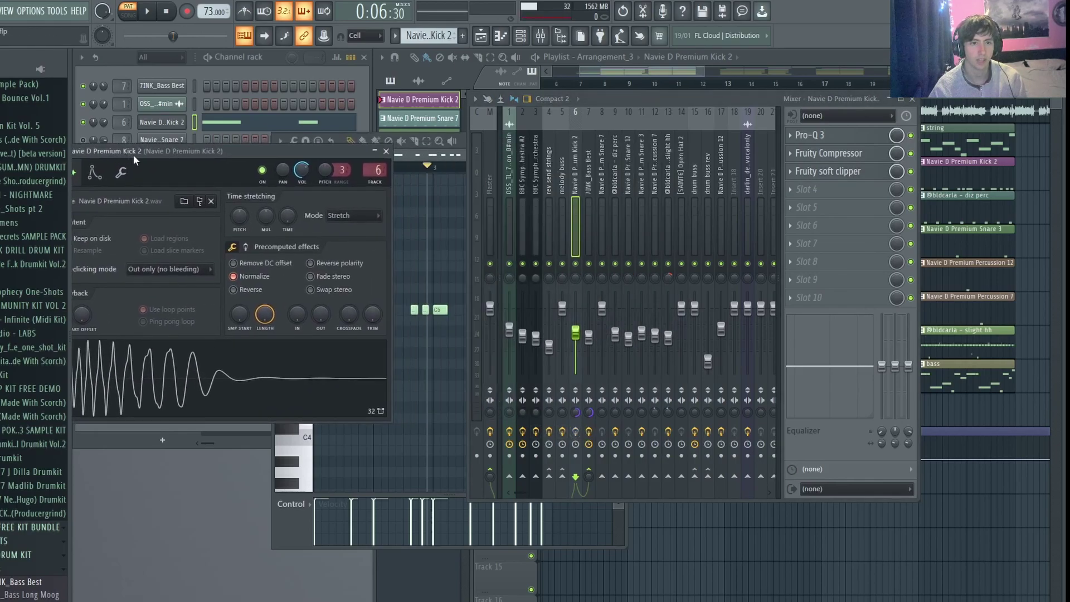
click(182, 389)
click(193, 388)
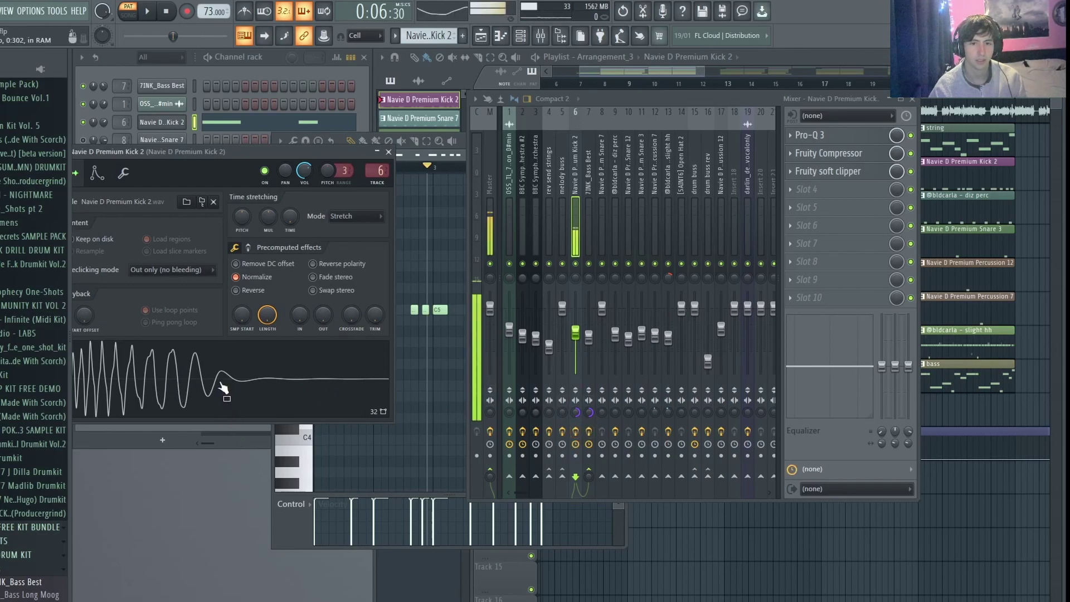
click(388, 152)
click(396, 159)
Play the Navie D Premium Snare 3 pattern in the piano roll from bar 2, then stop
click(619, 140)
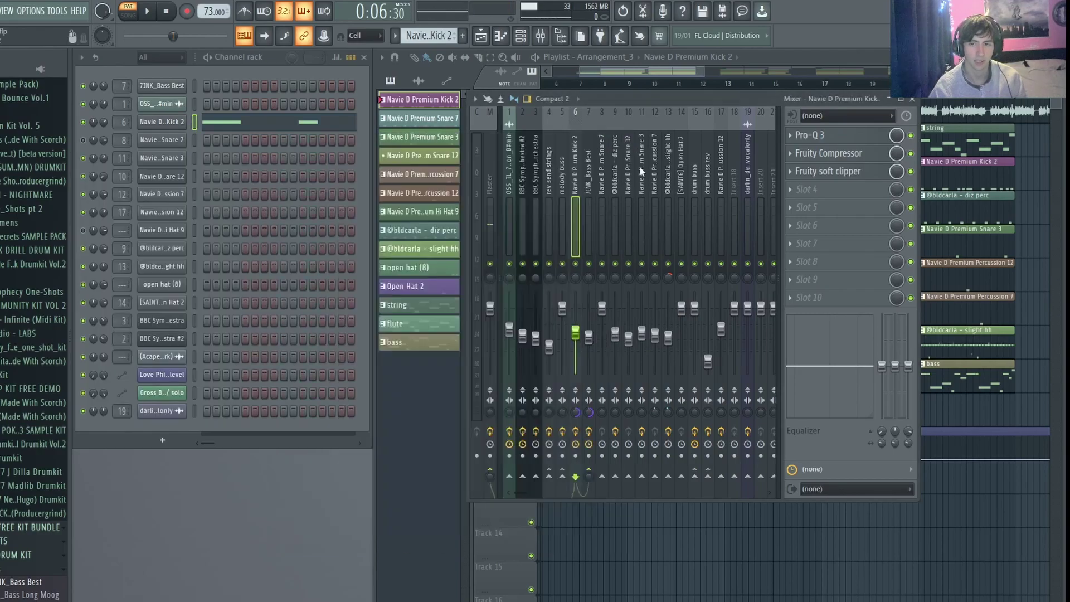
key(F5)
click(647, 246)
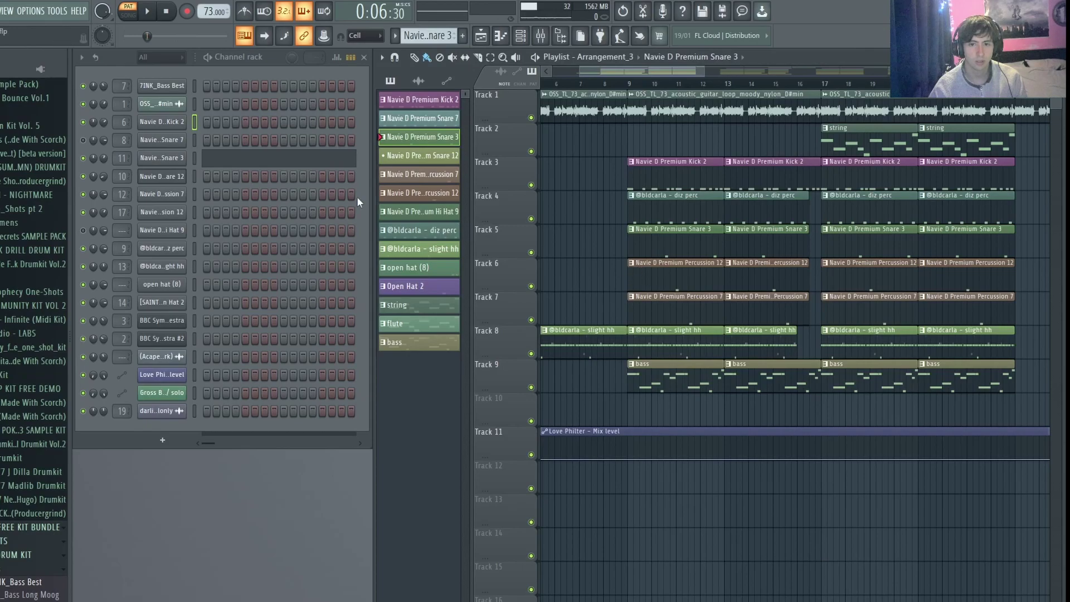
click(148, 14)
click(245, 159)
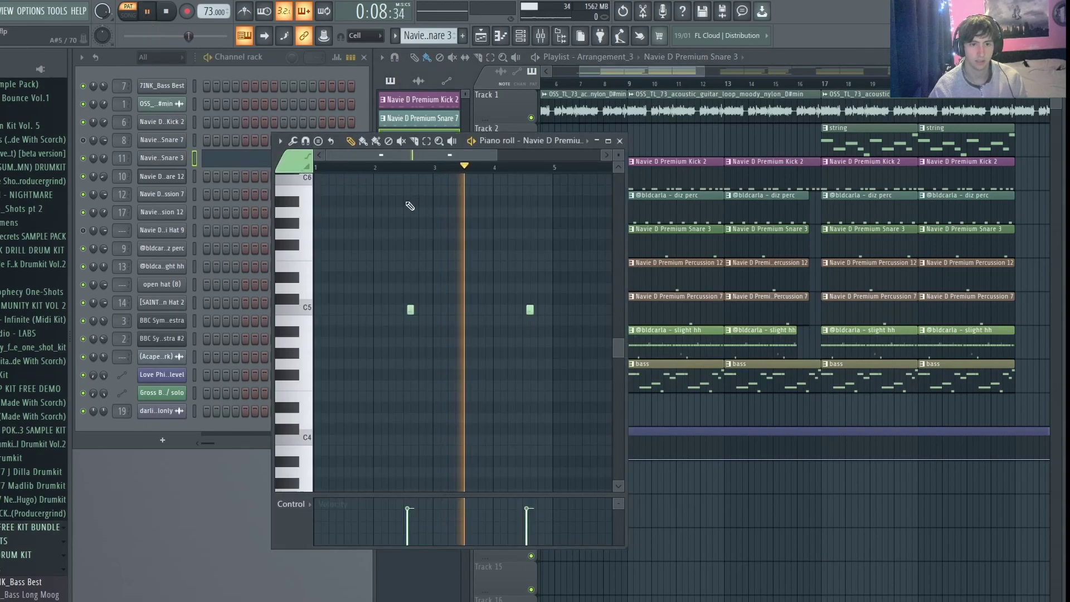
click(382, 168)
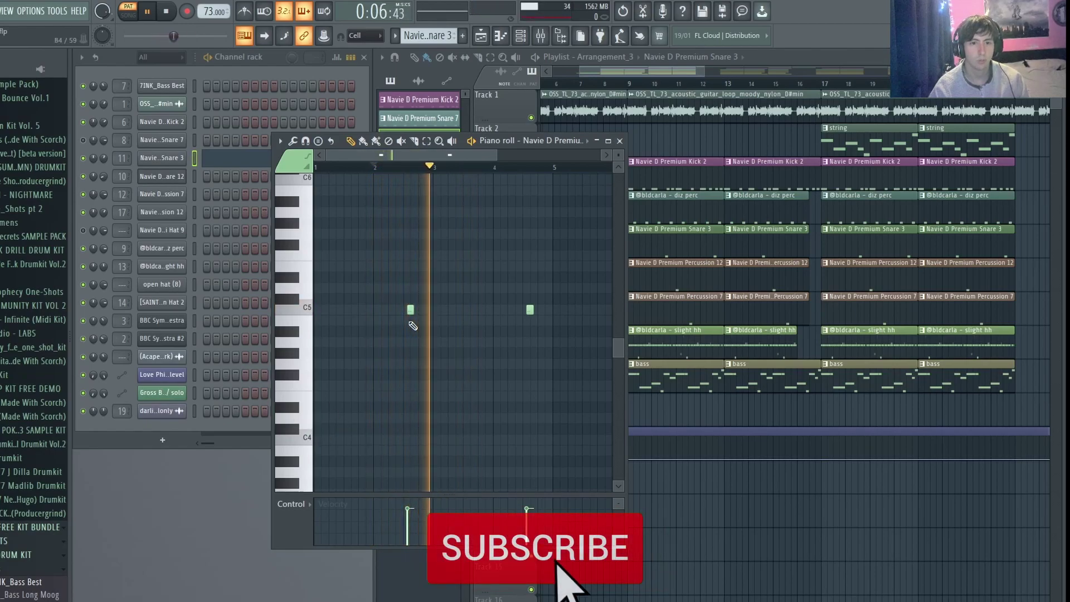
key(space)
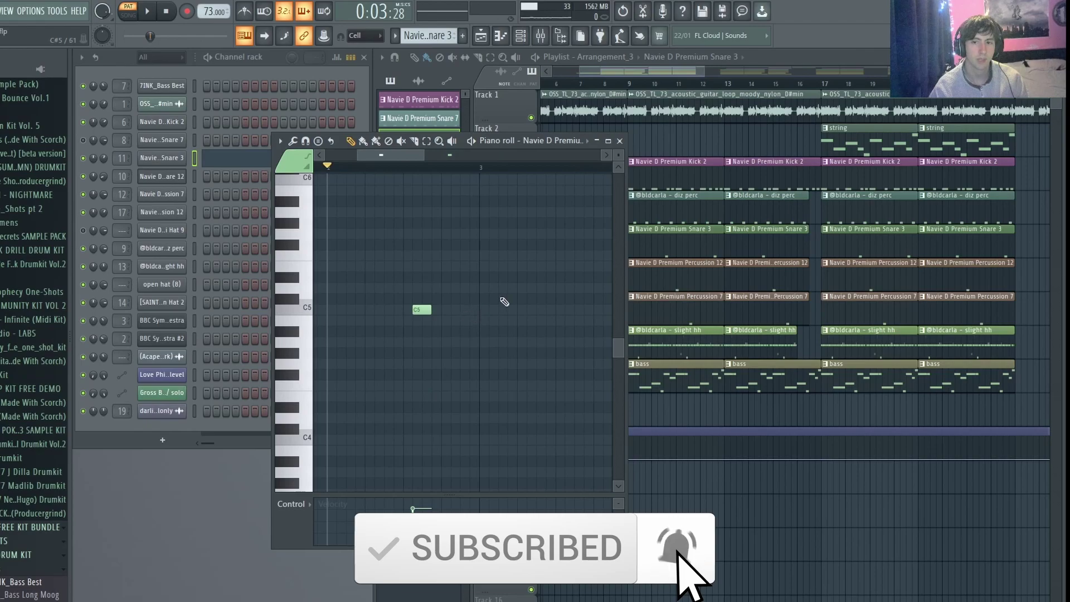
Select the Kick 2 clip in the playlist and switch to song playback from bar 10
click(671, 202)
click(641, 165)
click(628, 84)
Open the Percussion 12 pattern's single C5 note in the piano roll, plus its channel settings
click(229, 212)
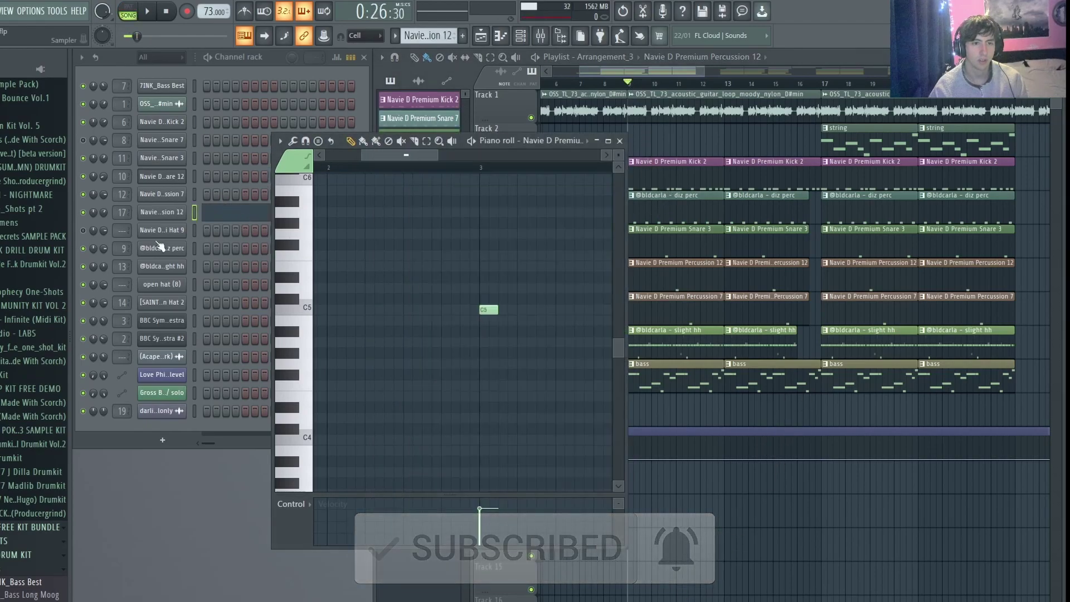
click(176, 215)
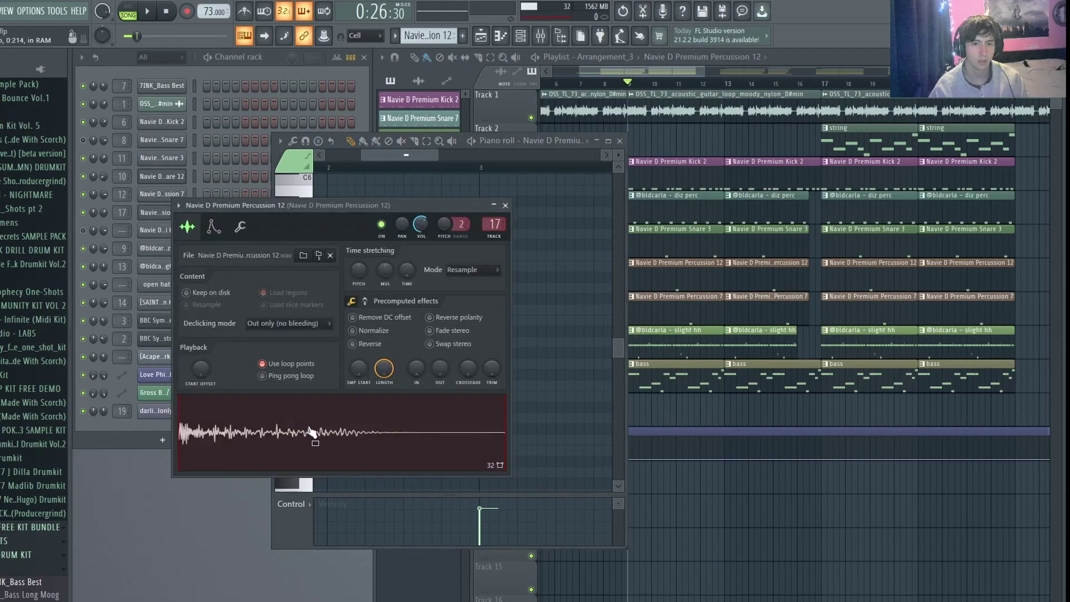
click(545, 418)
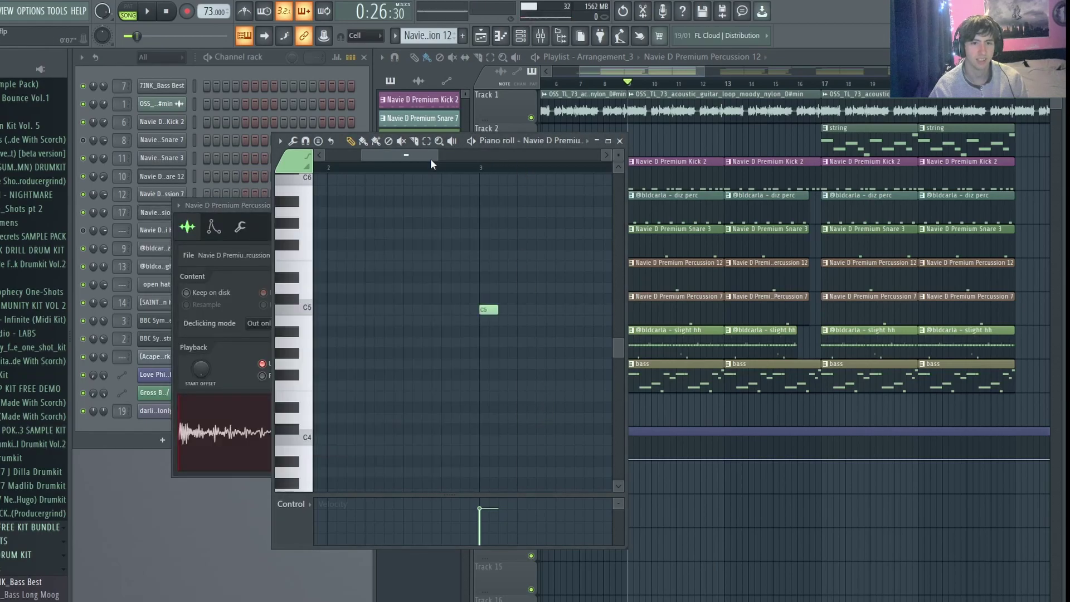
drag(431, 160, 556, 157)
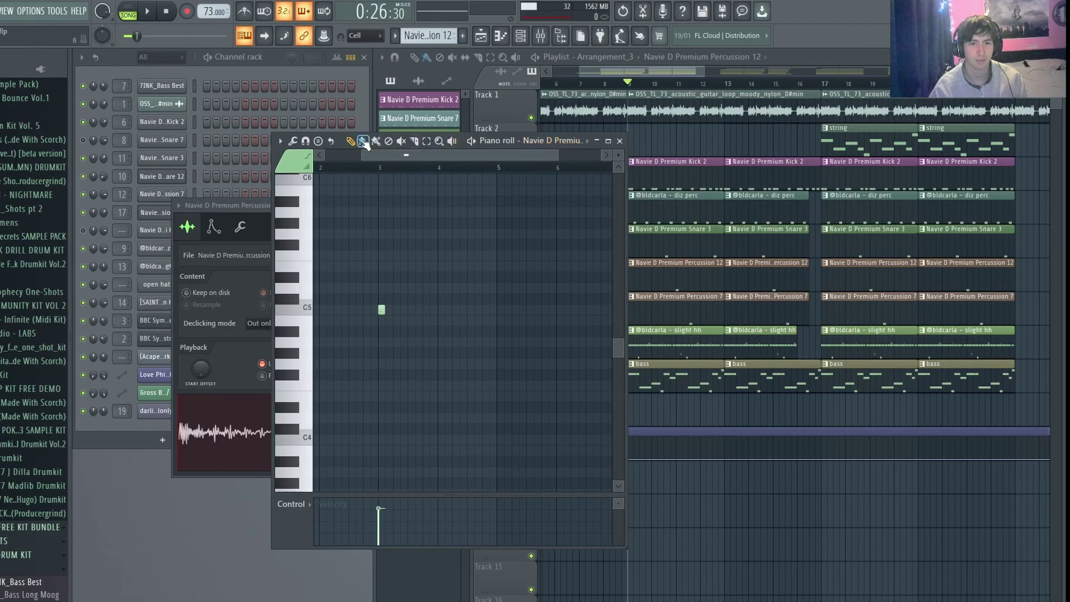
scroll(368, 172, up, 2)
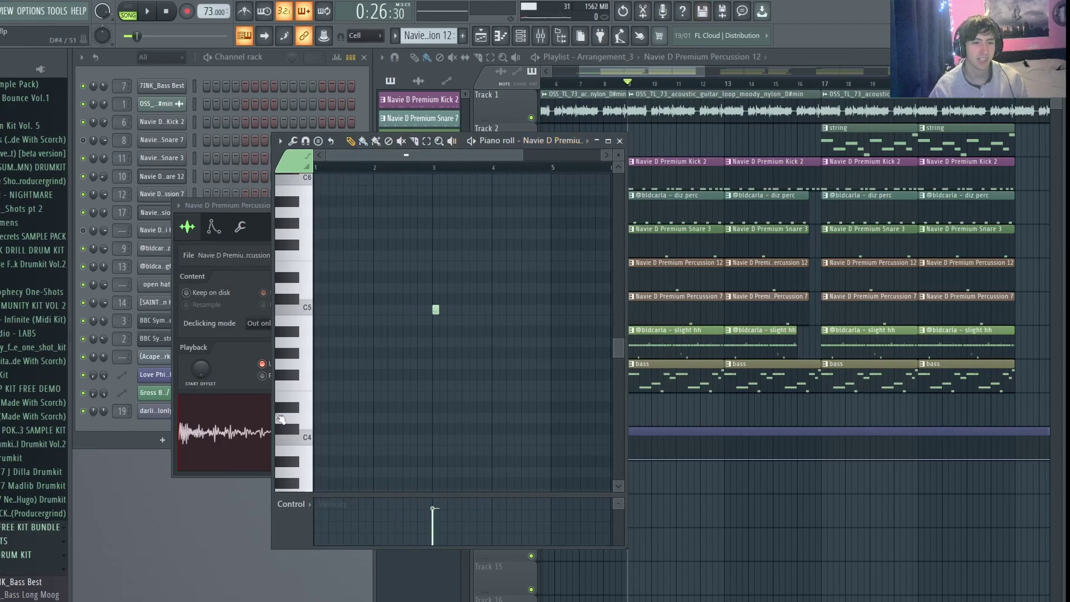
Close the Percussion 12 channel settings and bring the Arrangement_3 playlist to the front
click(243, 435)
drag(230, 209, 320, 200)
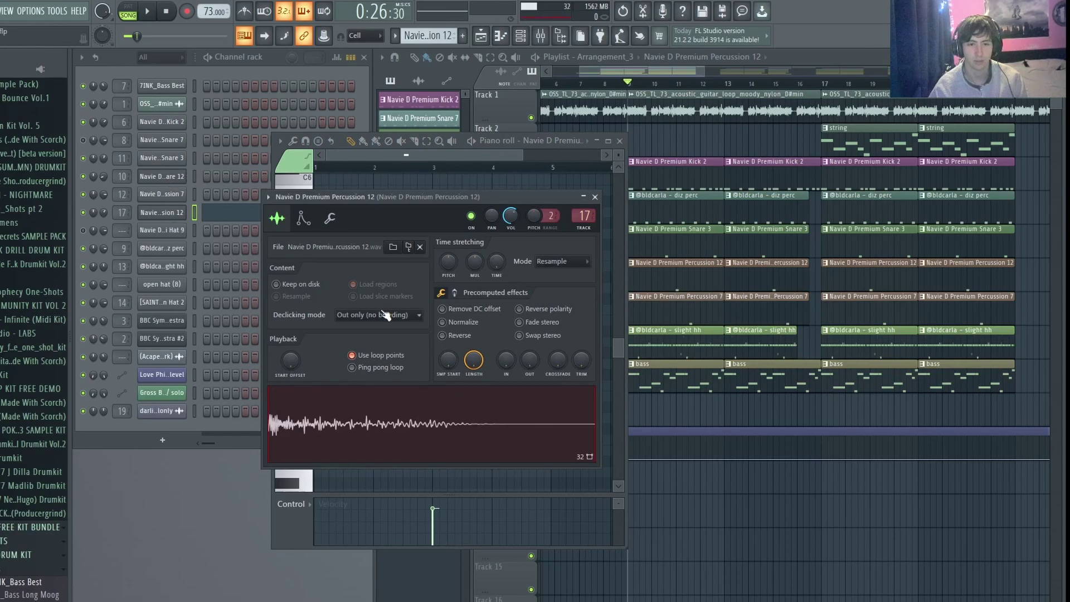
click(595, 197)
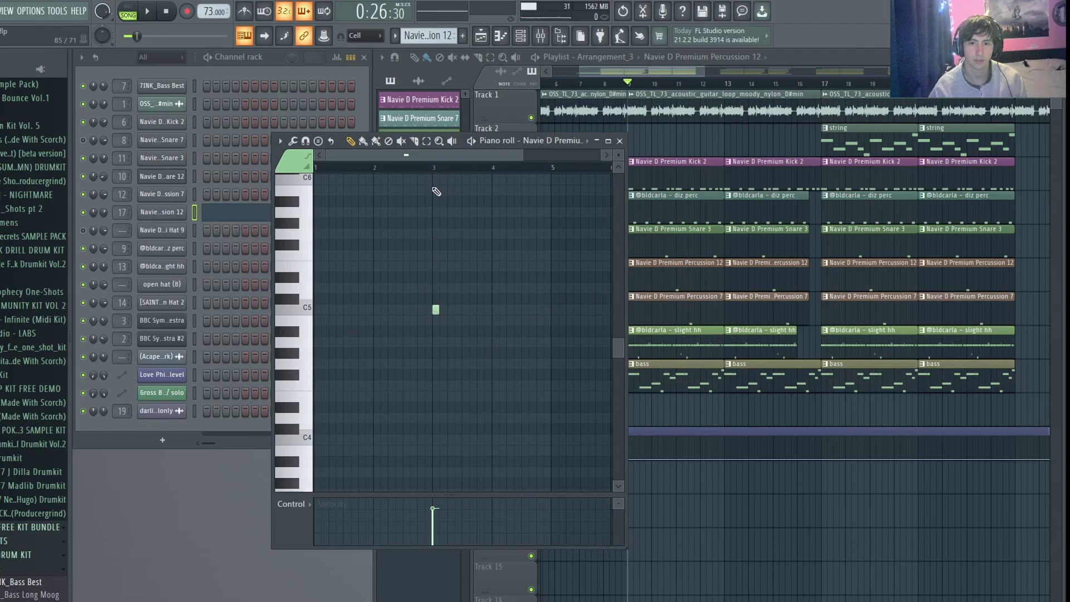
click(676, 278)
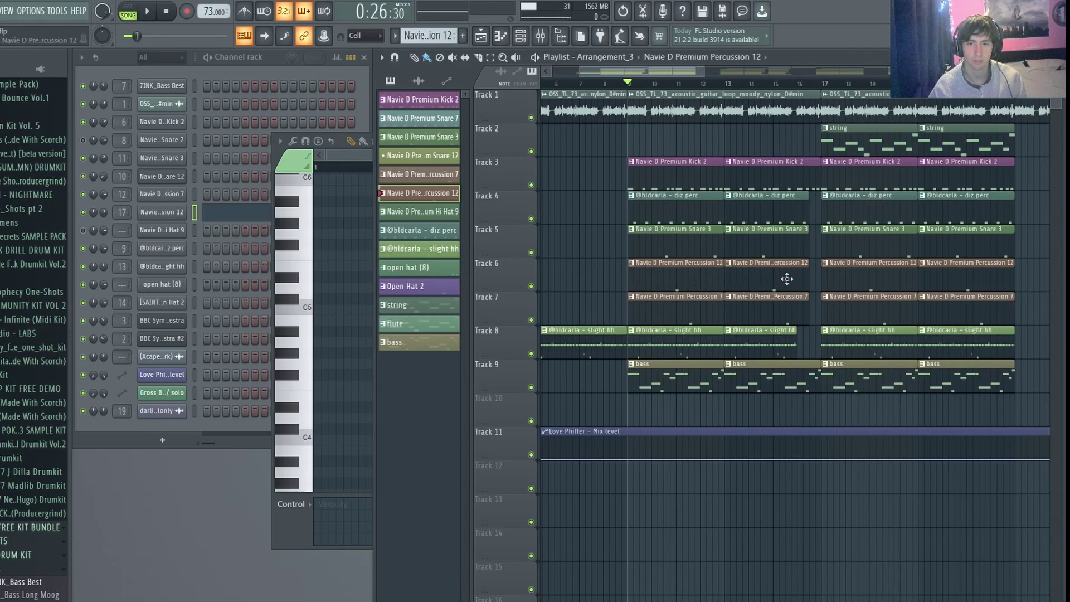
Open the Percussion 7 pattern's notes and audition its C5 note twice
click(671, 82)
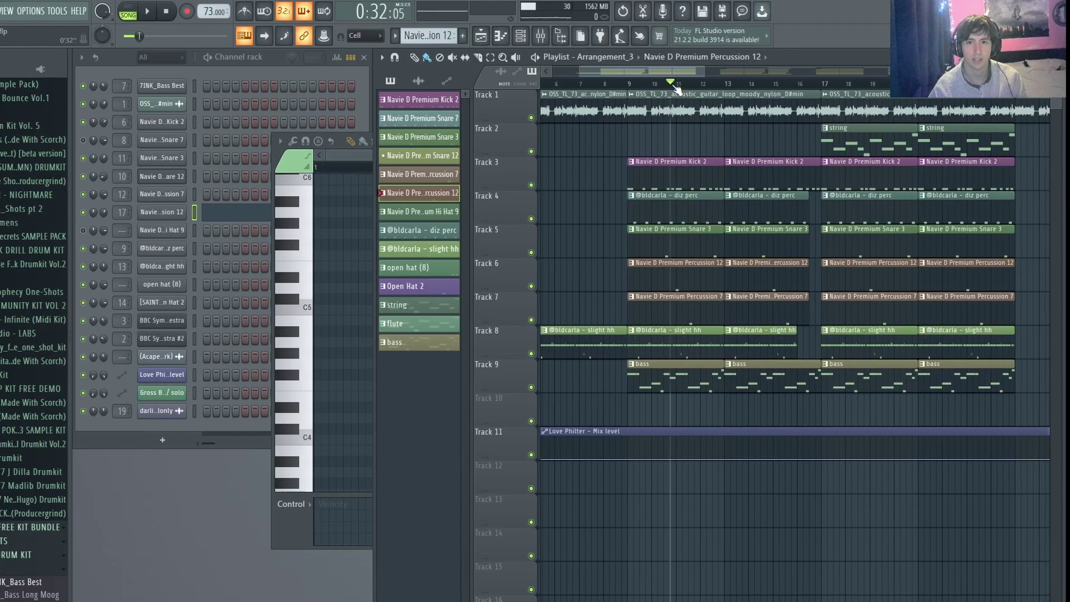
click(688, 312)
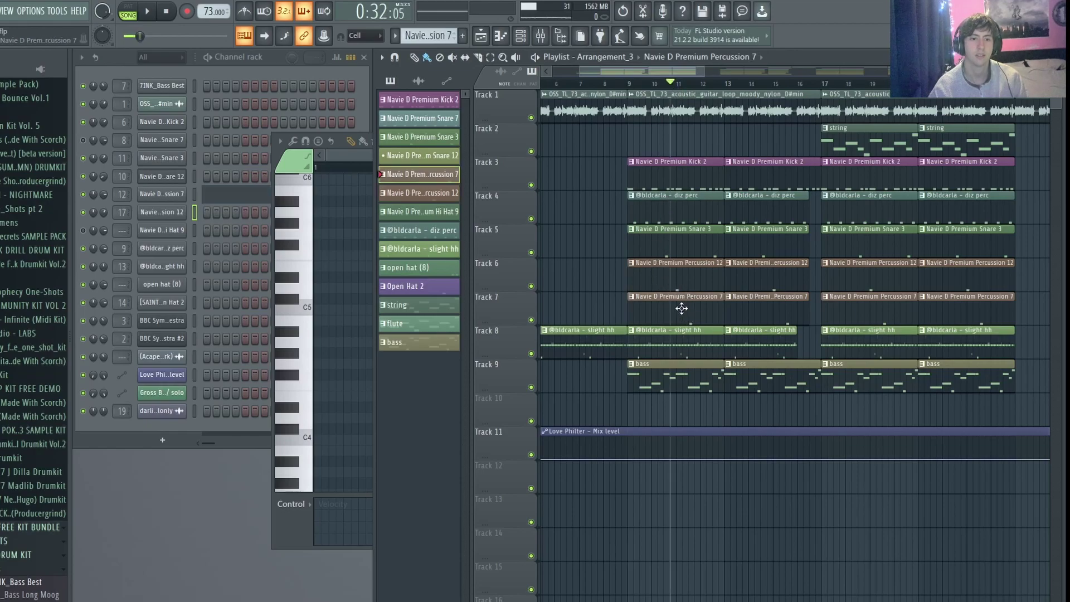
click(216, 196)
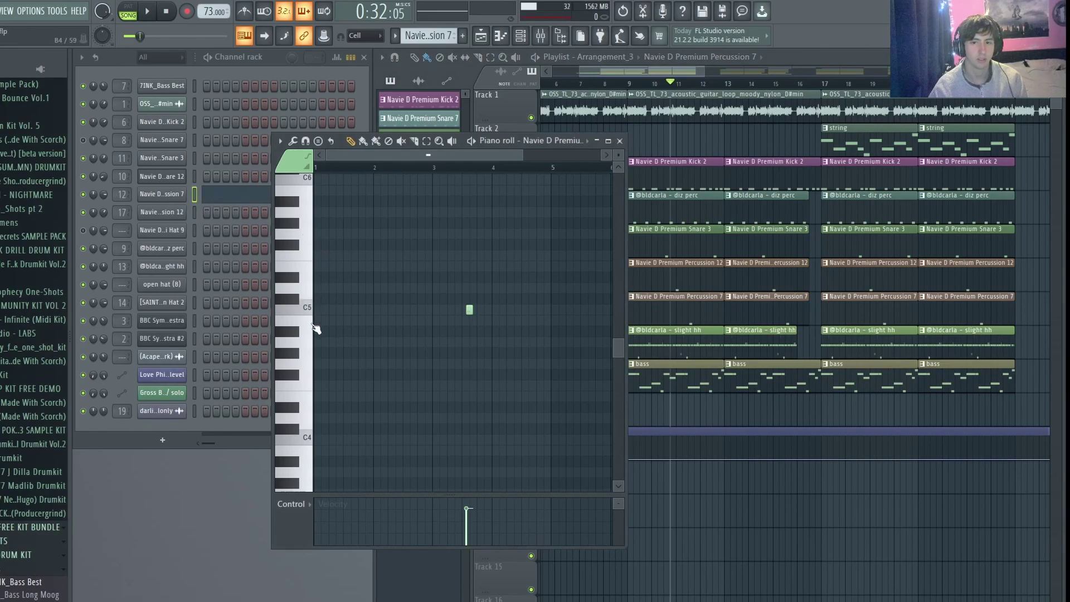
click(299, 312)
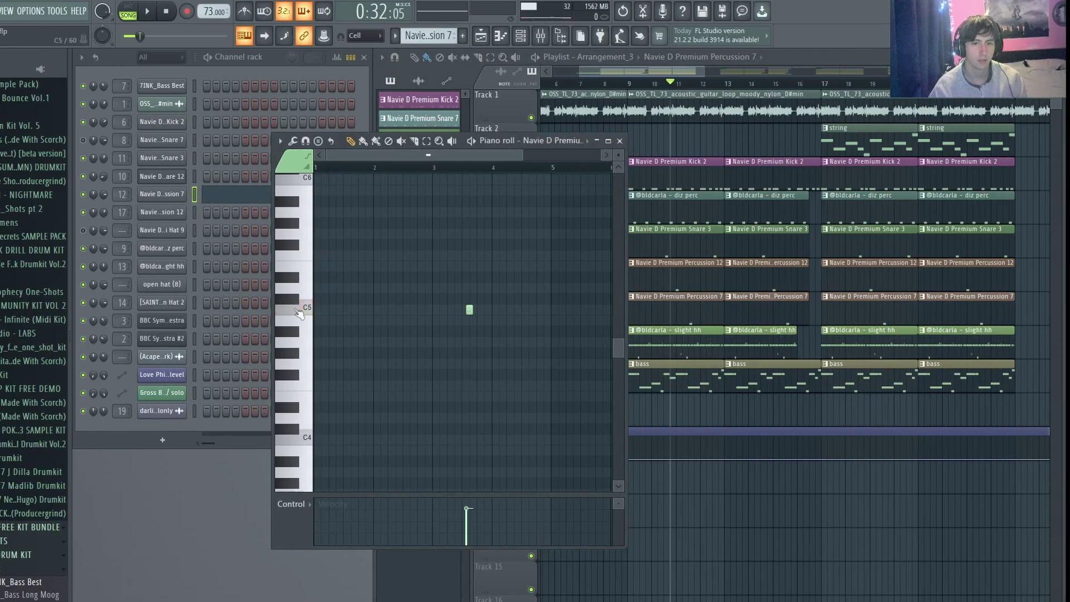
click(298, 312)
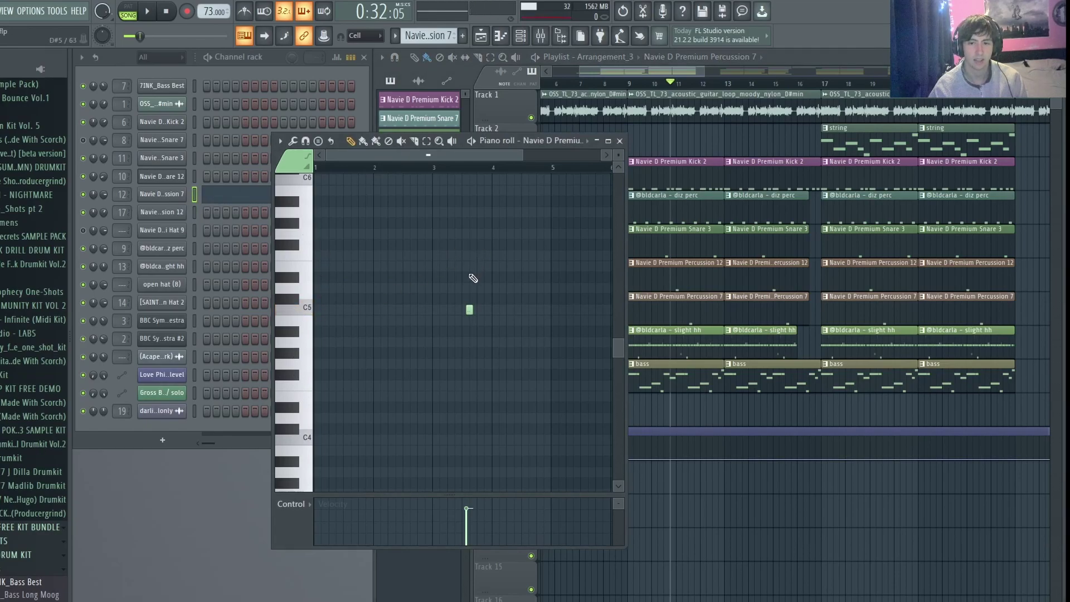
Return the song position to bar 9 and mute Tracks 1, 8 and 9 (guitar, hi-hat, bass)
click(679, 271)
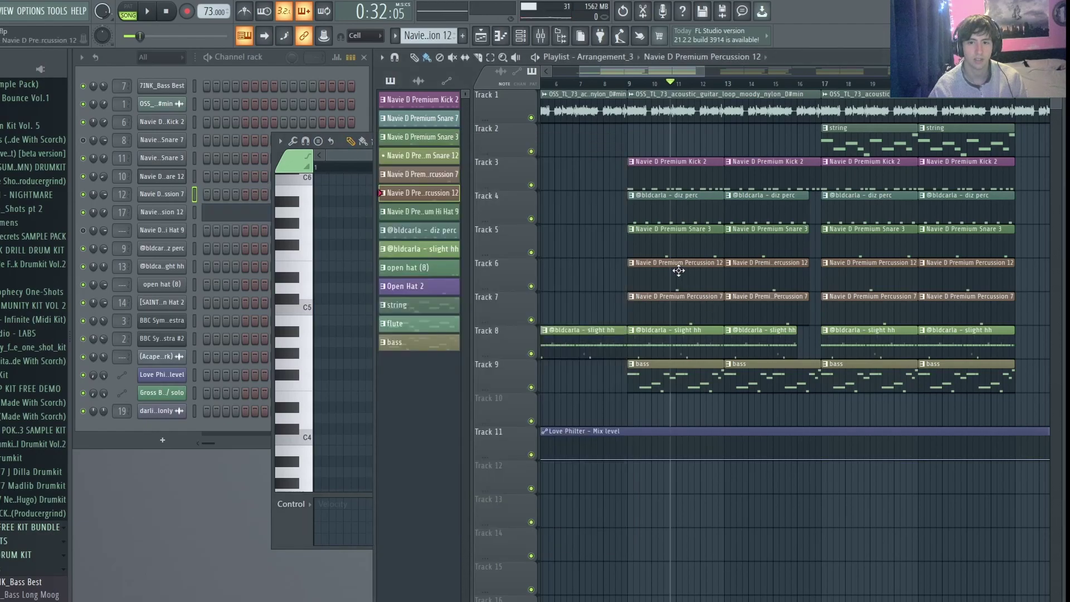
click(634, 85)
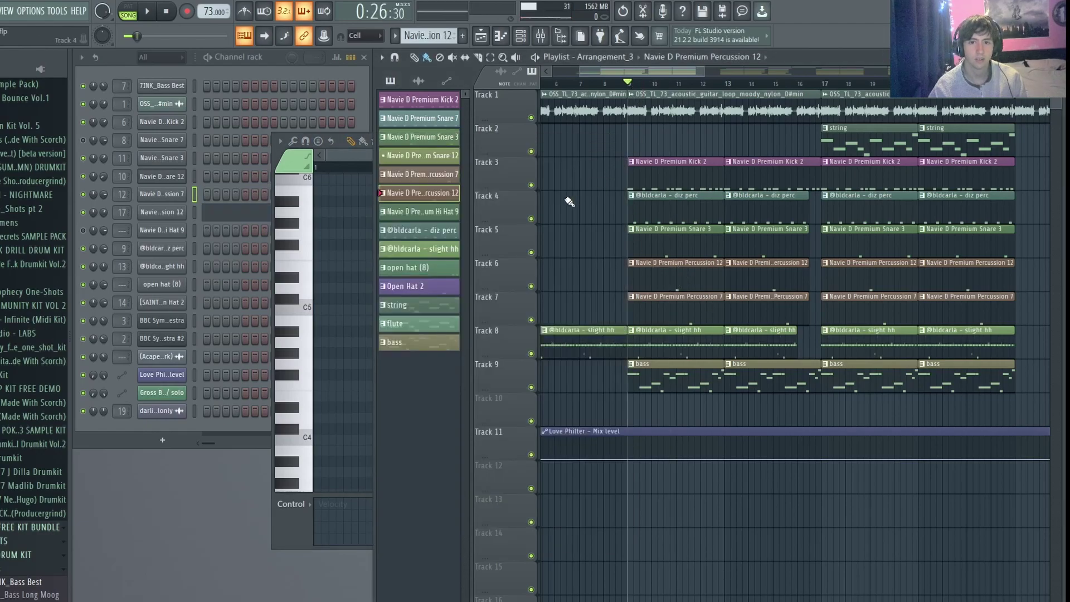
click(532, 118)
click(531, 353)
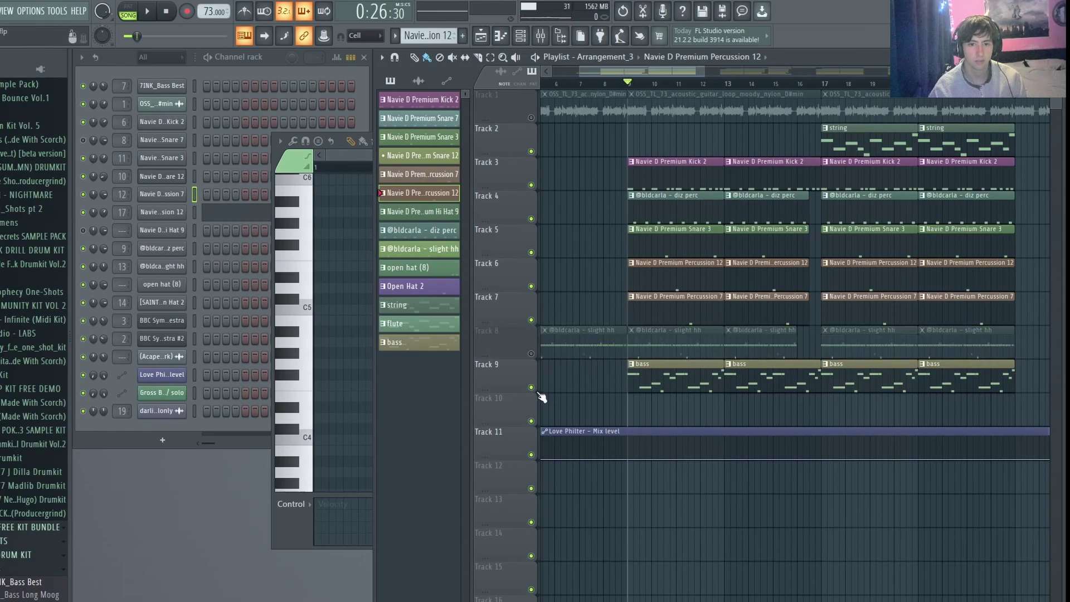
click(531, 386)
Play and stop the song, unmute the Track 1 guitar, then solo and unsolo the Track 8 hi-hat
key(space)
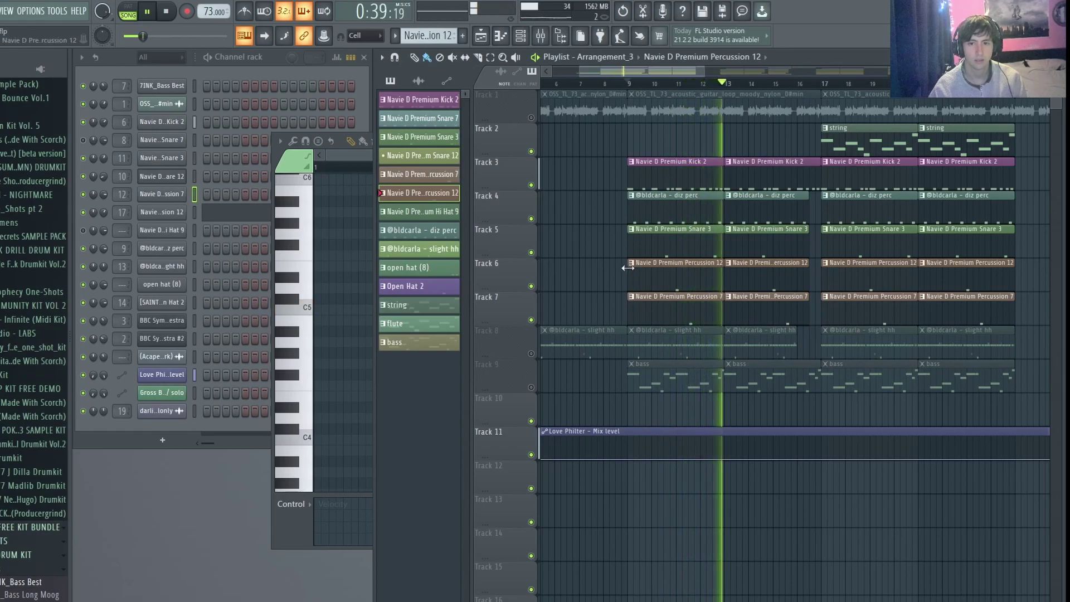
key(space)
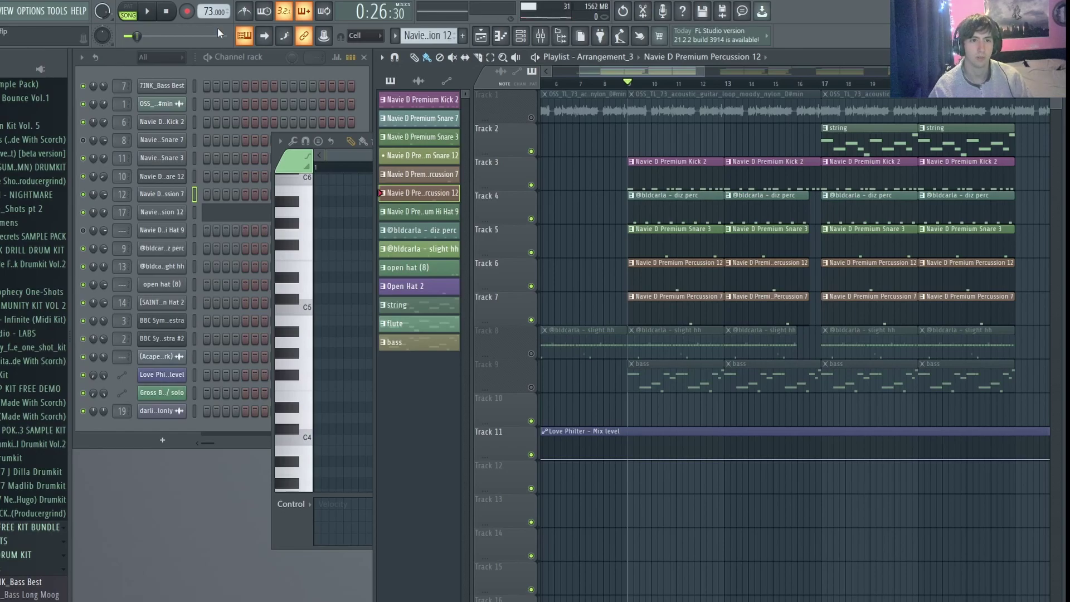
click(531, 118)
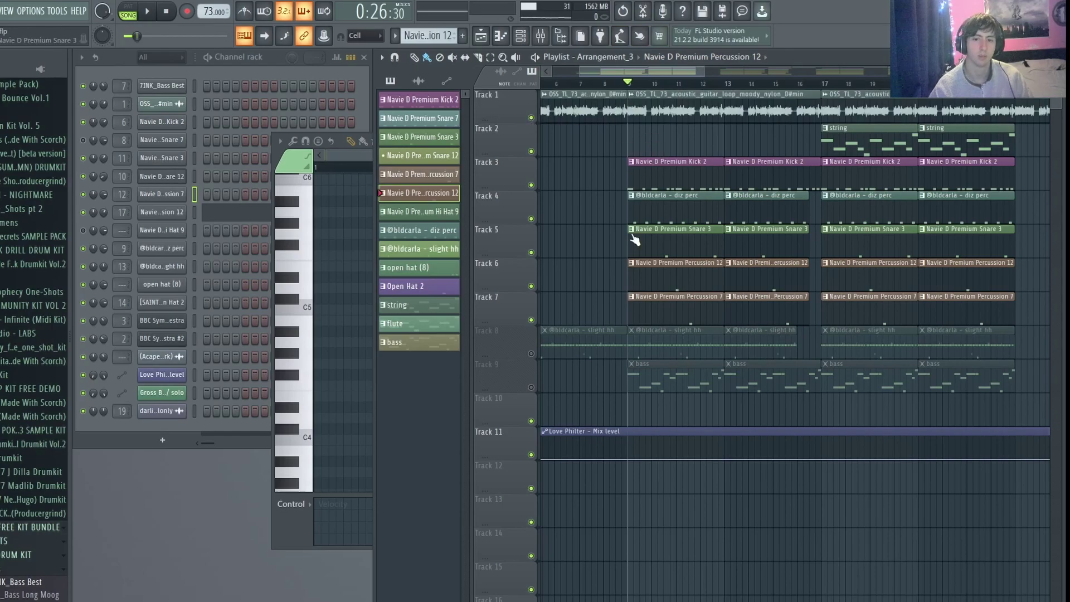
right_click(530, 353)
right_click(532, 355)
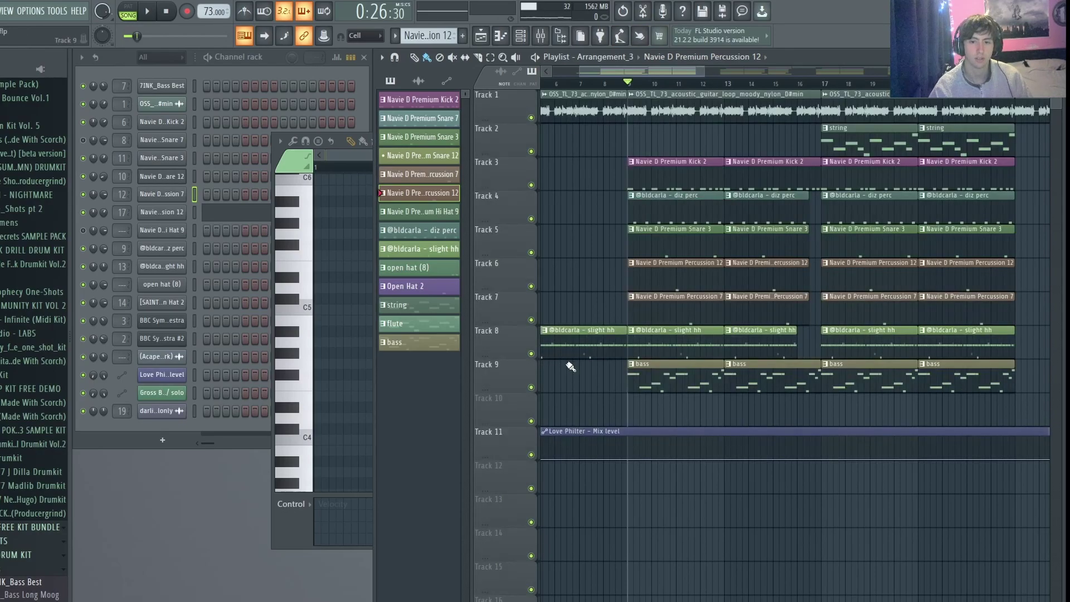
click(632, 363)
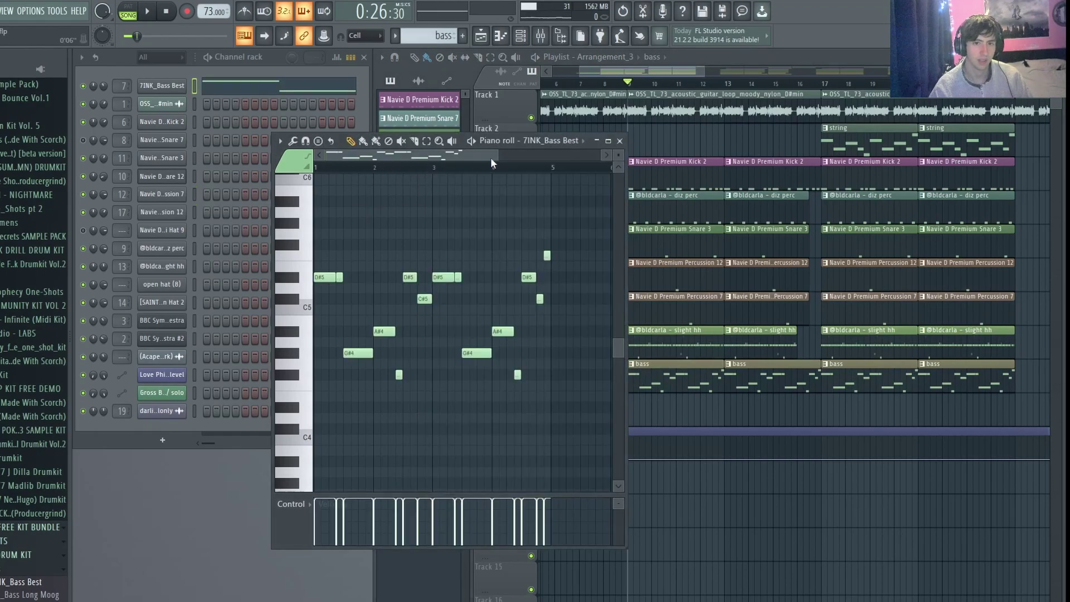
drag(498, 156, 471, 161)
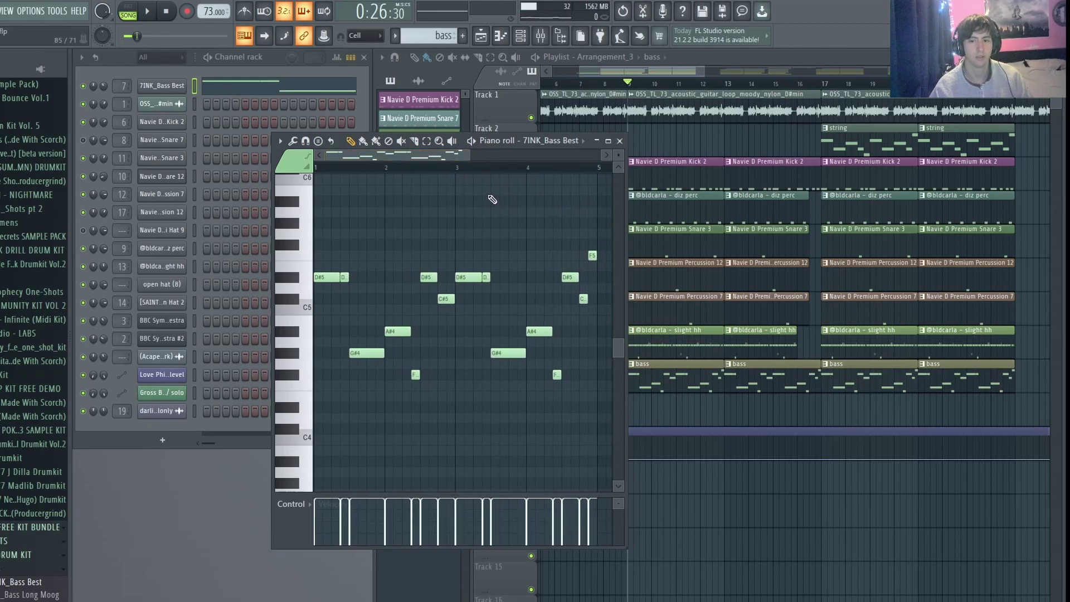
click(669, 341)
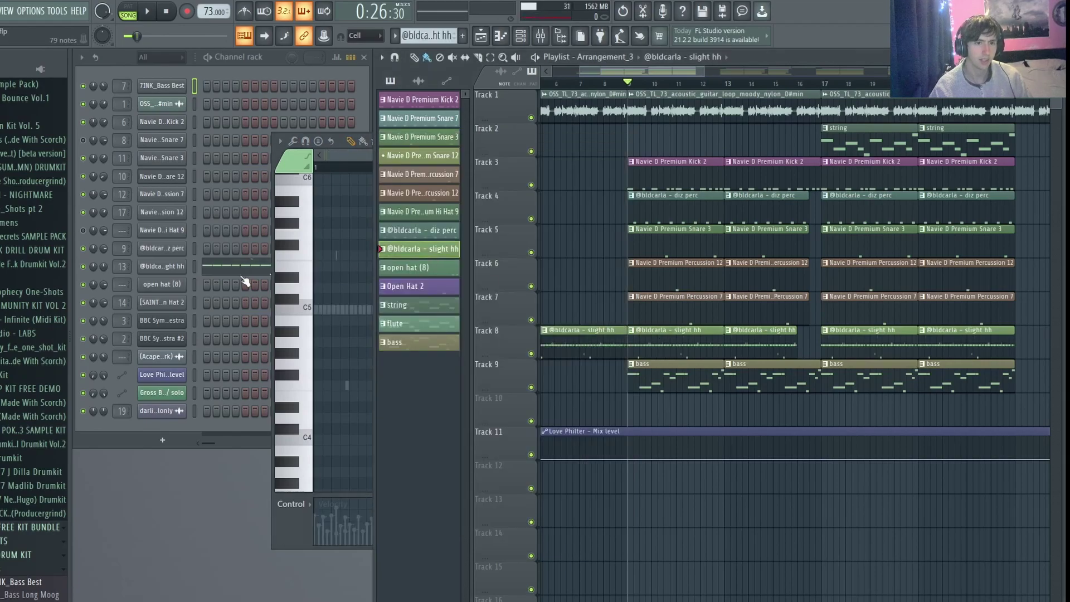
click(243, 269)
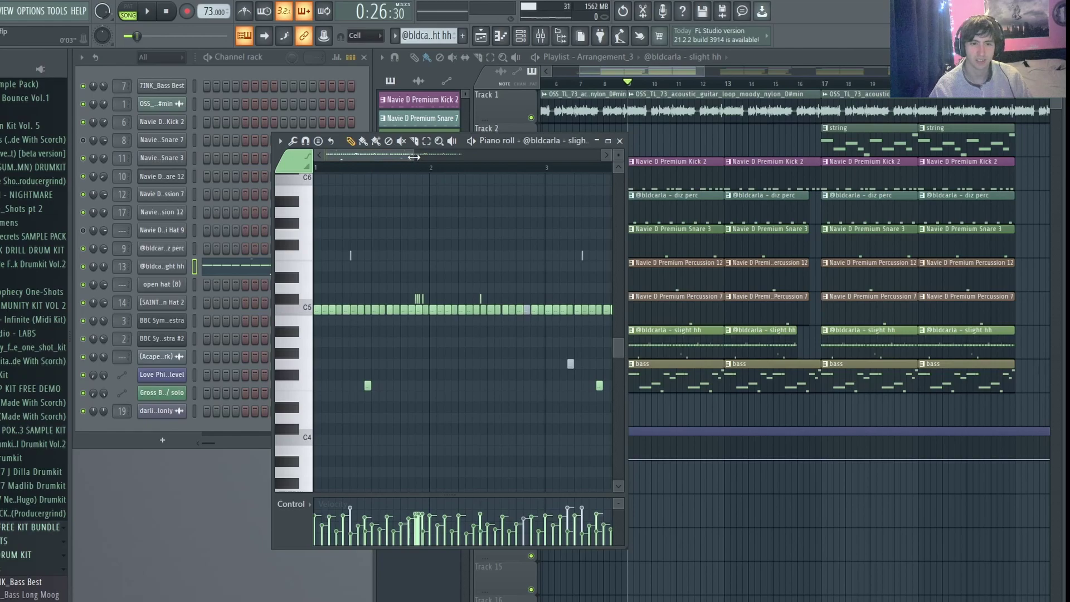
drag(423, 158, 388, 161)
scroll(357, 172, down, 3)
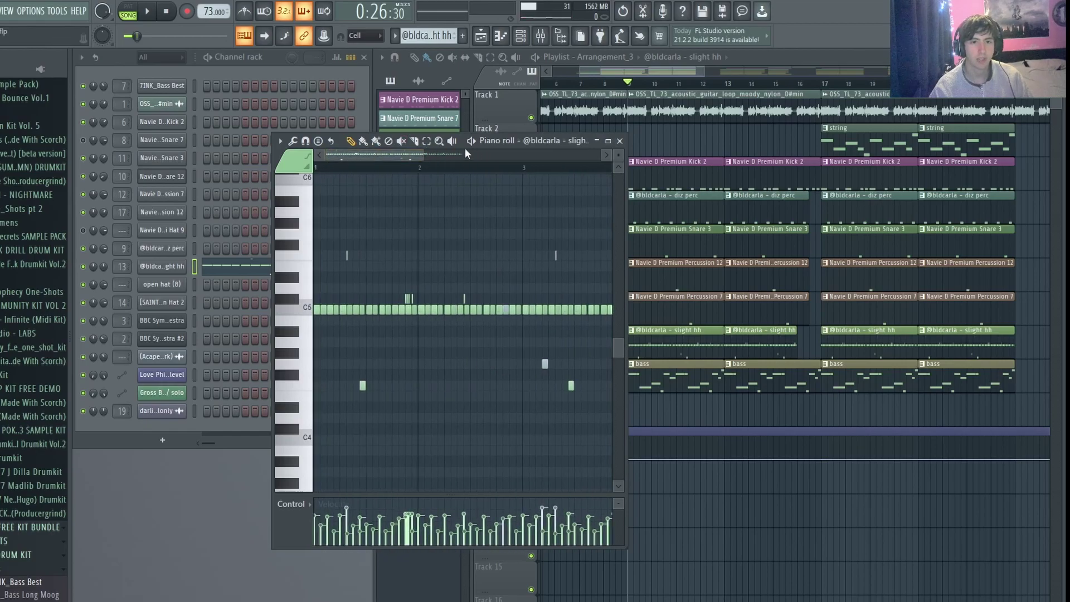
drag(424, 159, 417, 160)
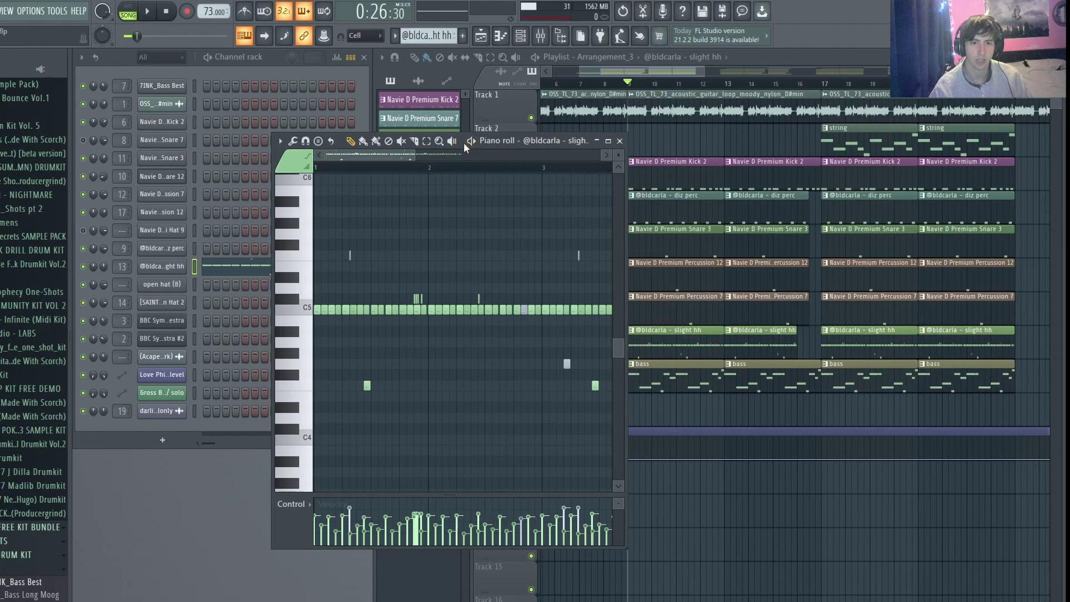
drag(463, 142, 476, 119)
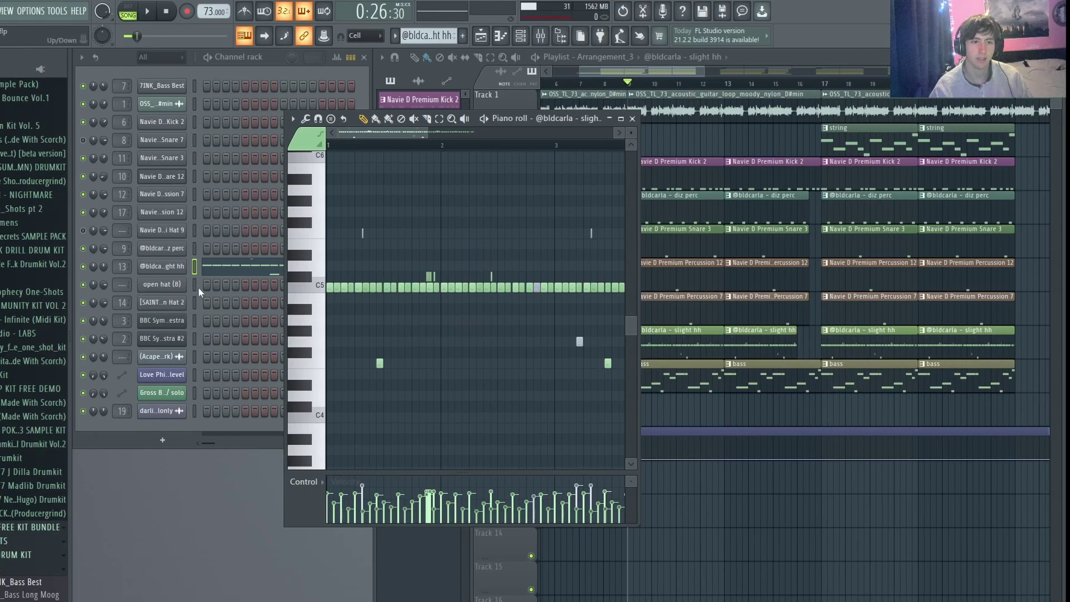
click(167, 267)
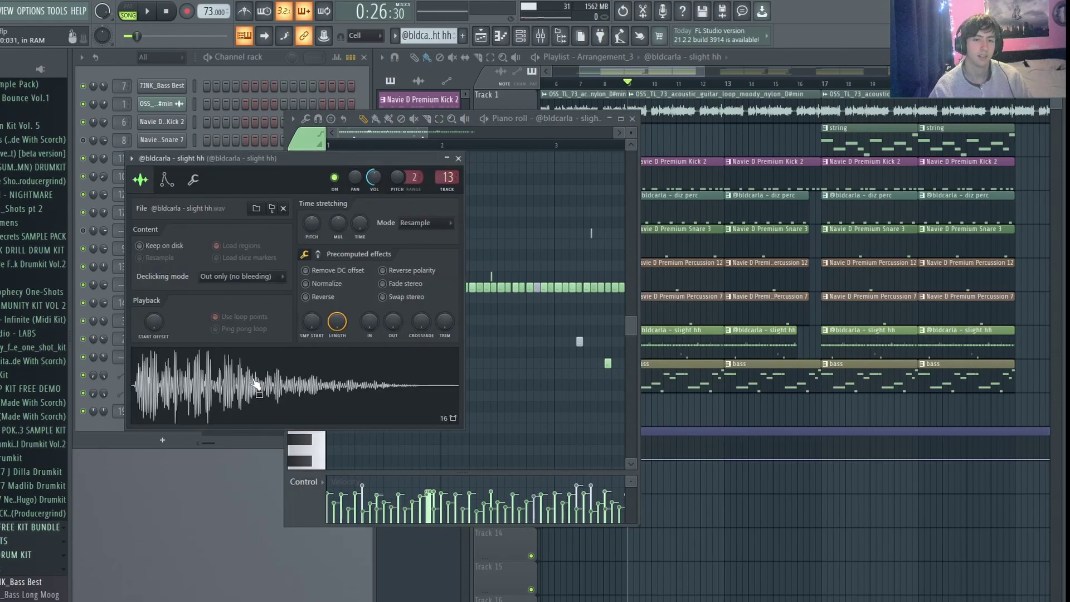
drag(295, 162, 754, 151)
click(915, 148)
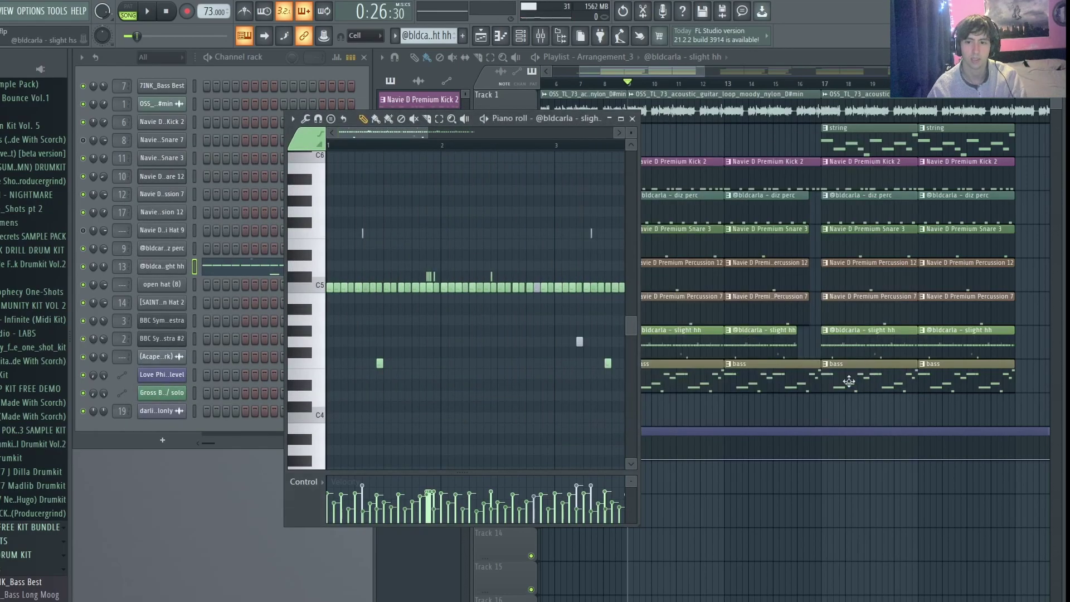
click(761, 342)
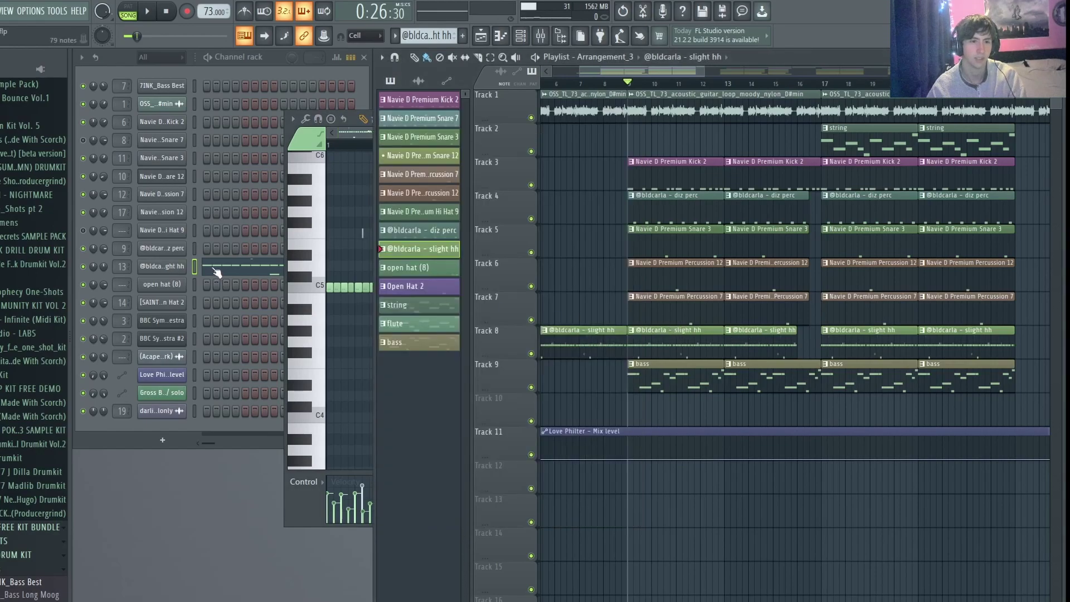
Raise the DRY level of the Fruity Reeverb 2 on the hi-hat's mixer insert
click(179, 268)
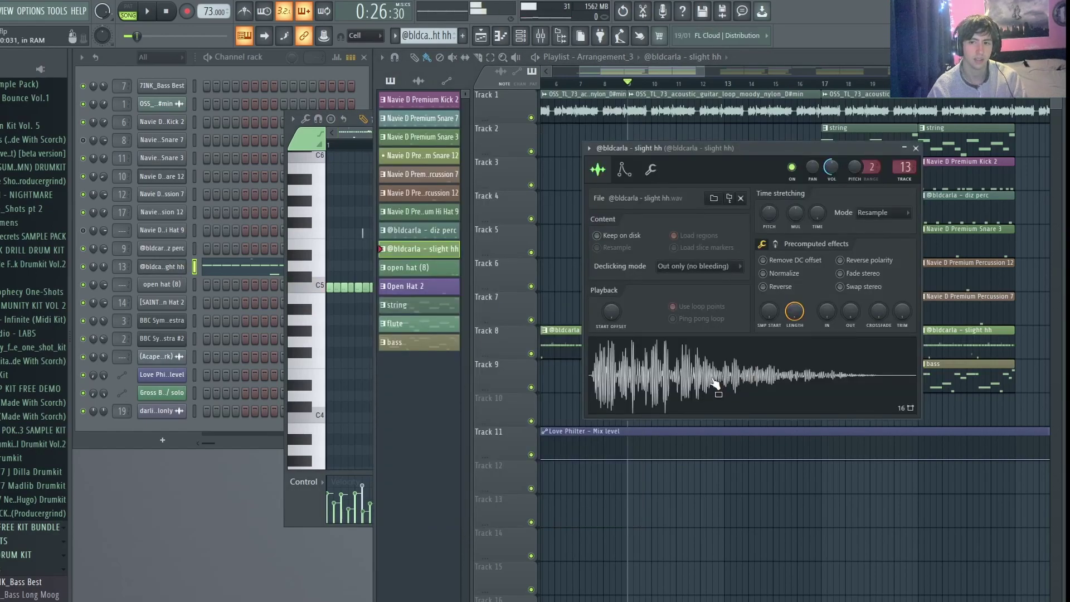
click(540, 35)
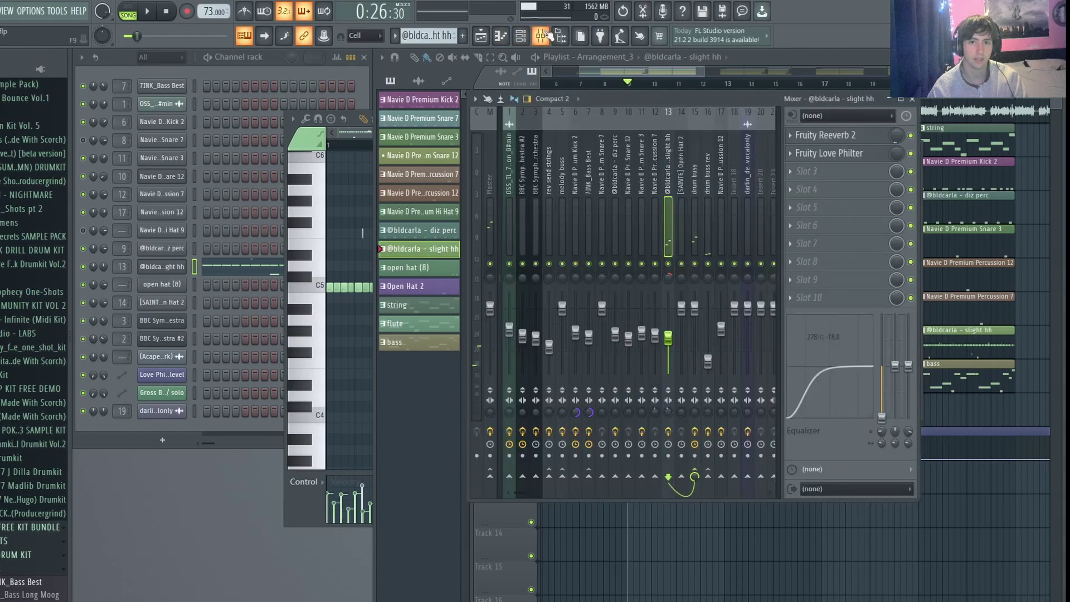
click(833, 136)
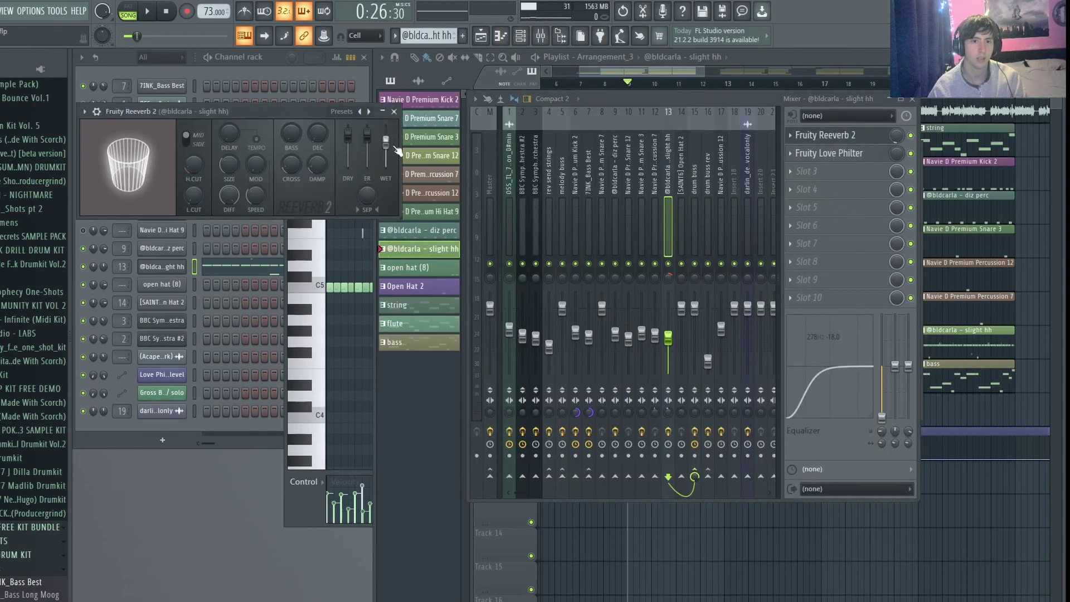
drag(348, 135, 347, 120)
click(343, 112)
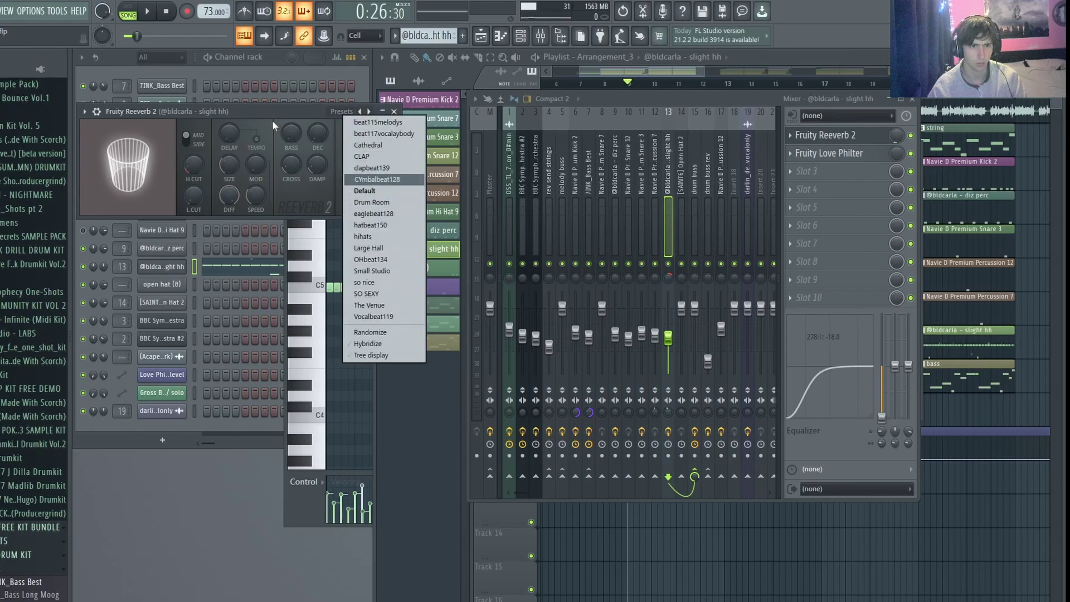
click(394, 111)
click(394, 111)
Browse the effects on several mixer inserts, then close the Mixer and hi-hat sample settings
click(631, 202)
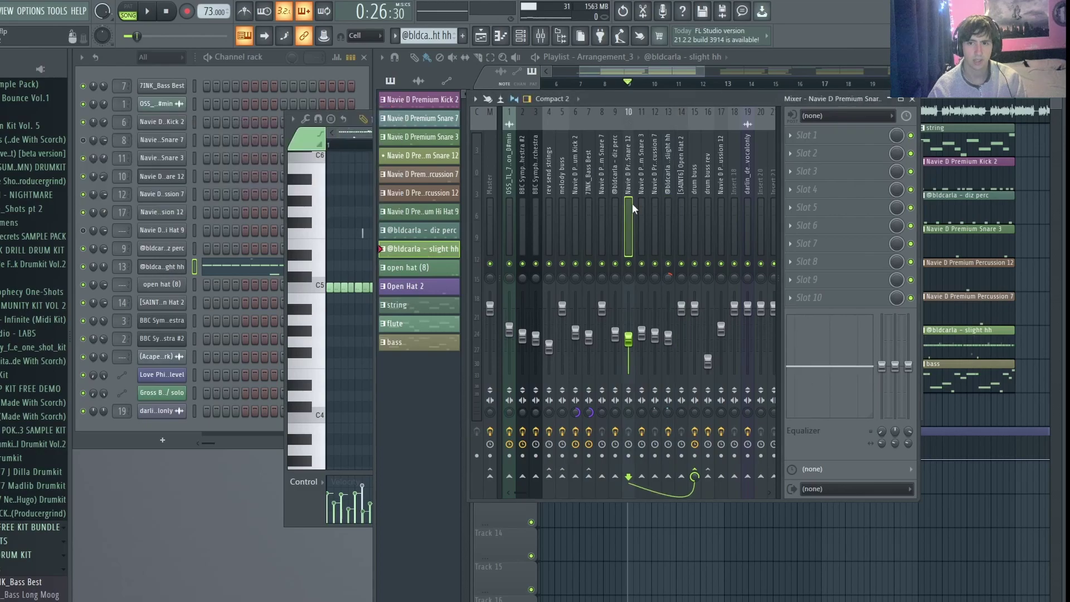
click(616, 205)
click(642, 207)
click(651, 211)
click(615, 214)
click(628, 216)
click(615, 215)
click(911, 98)
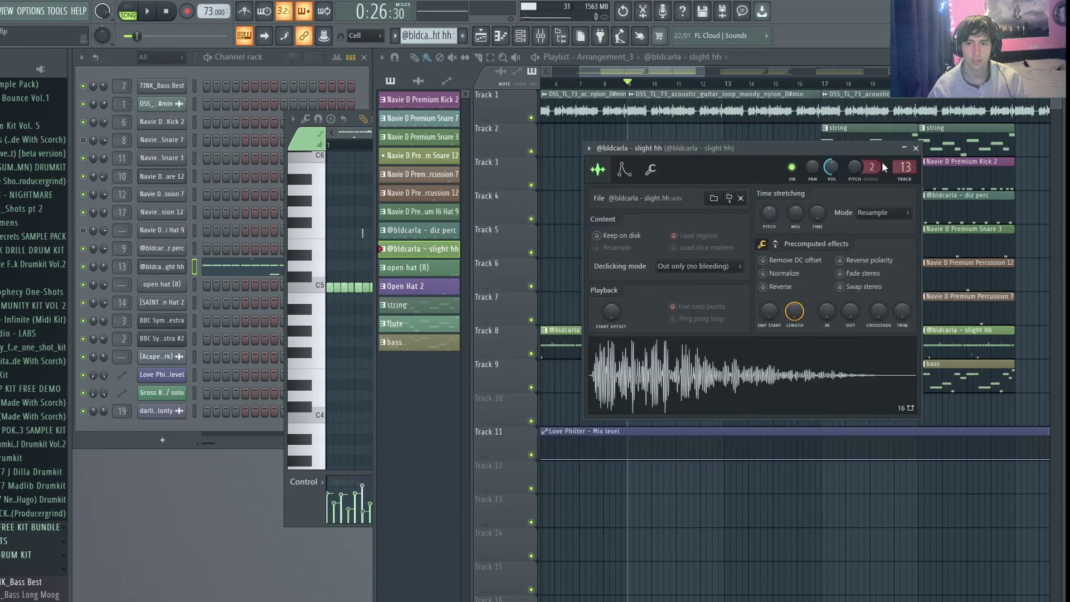
click(915, 149)
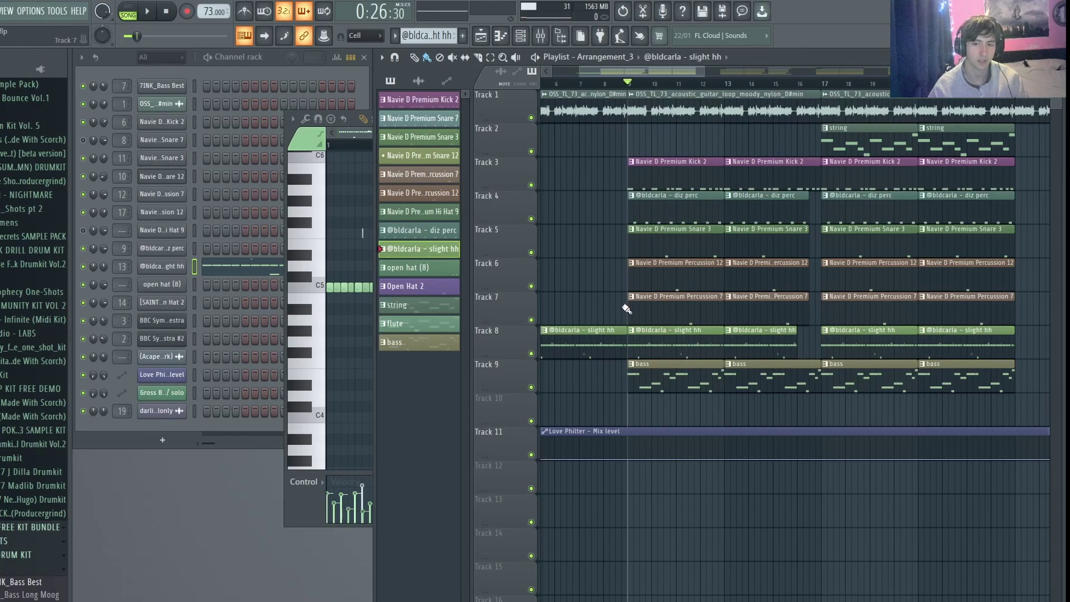
click(653, 386)
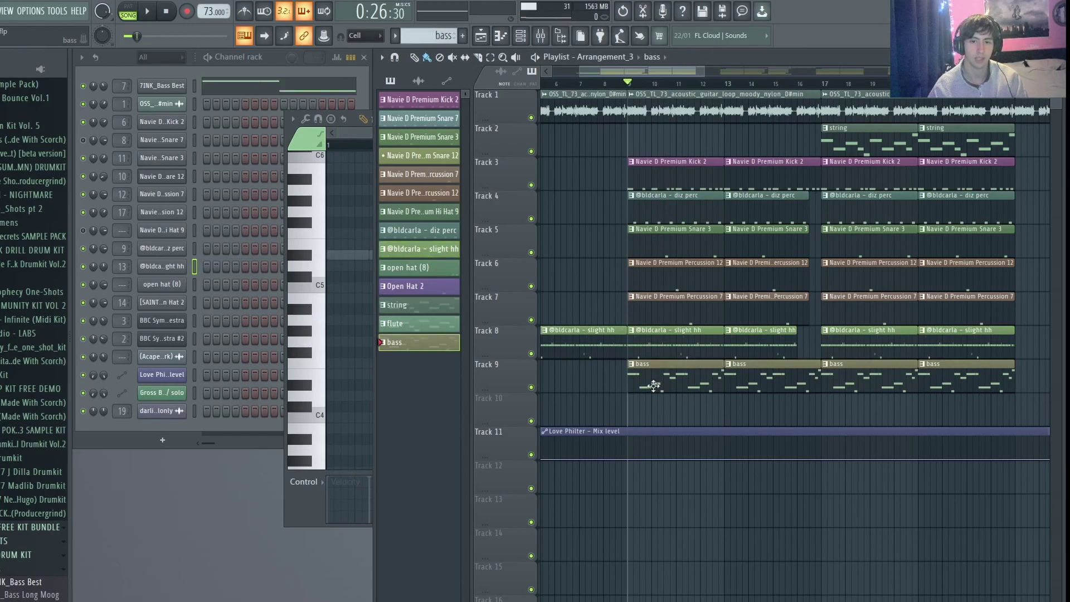
click(167, 72)
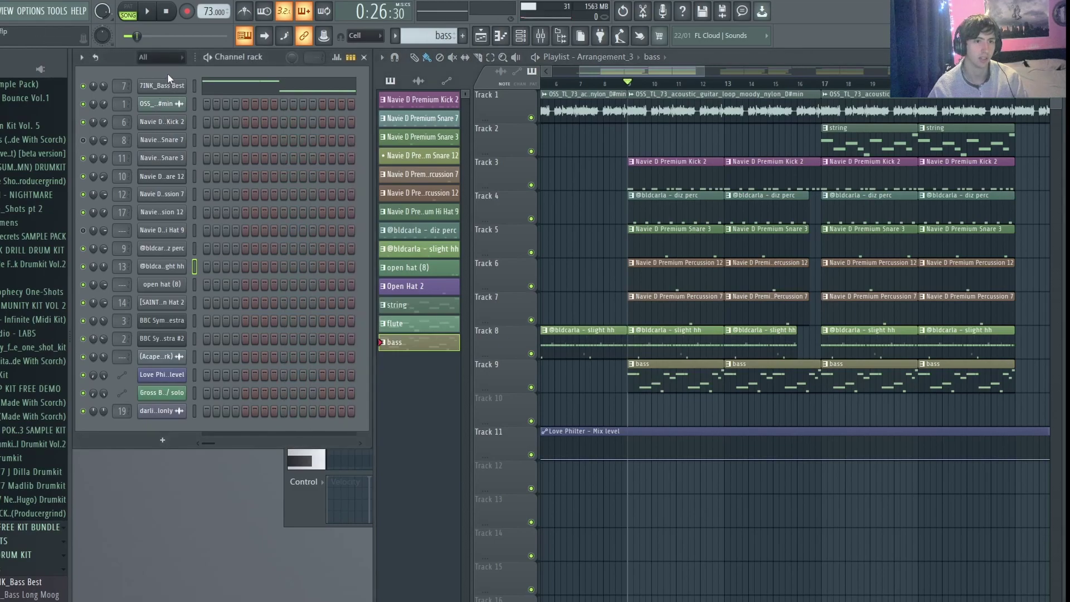
click(708, 344)
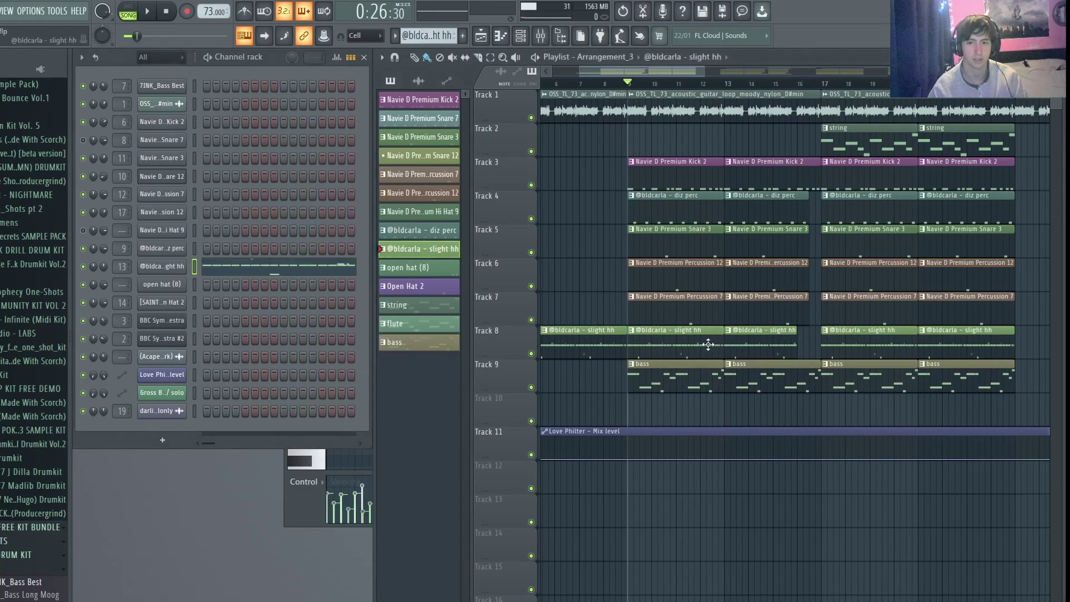
click(273, 276)
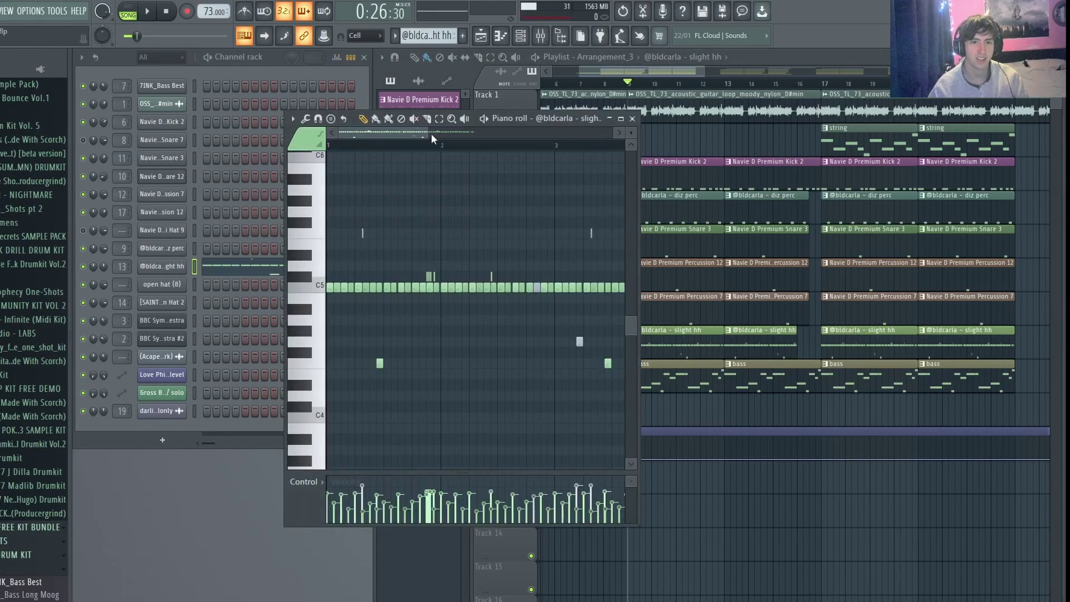
click(123, 10)
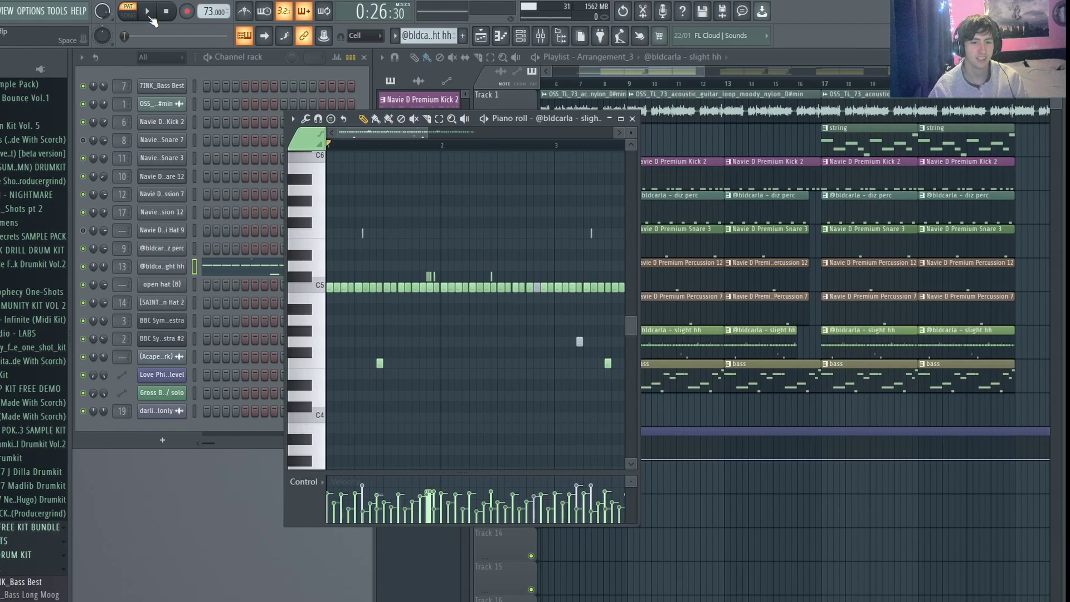
click(148, 12)
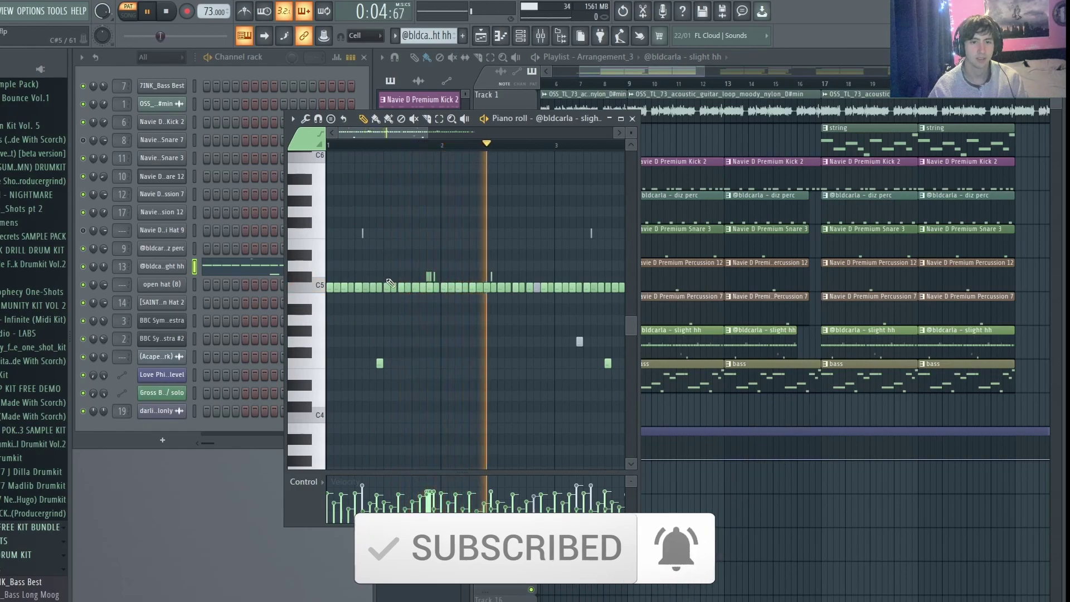
drag(422, 135, 455, 135)
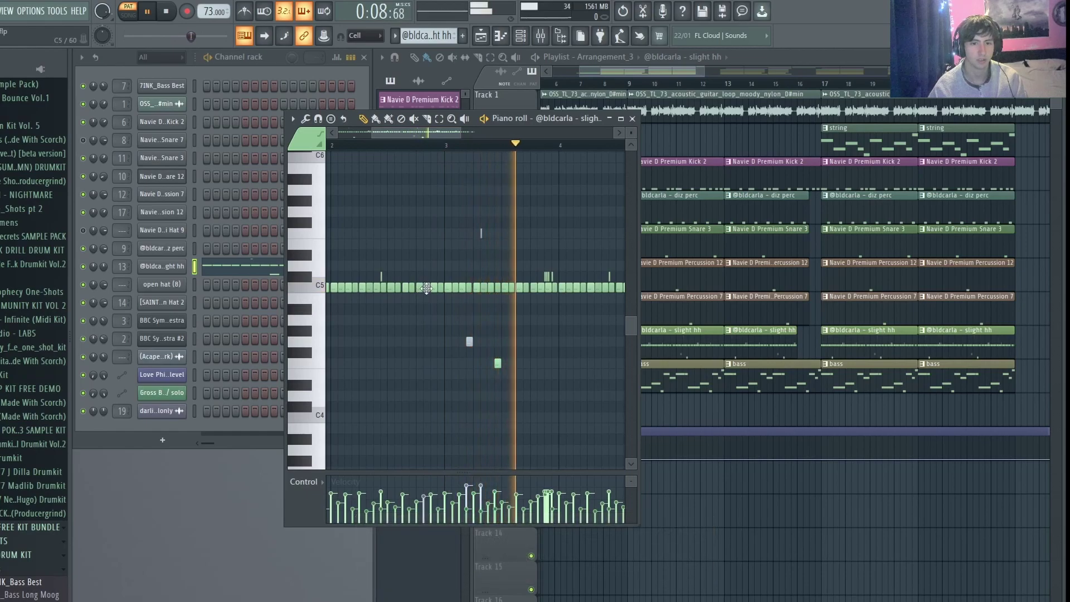
drag(424, 135, 463, 147)
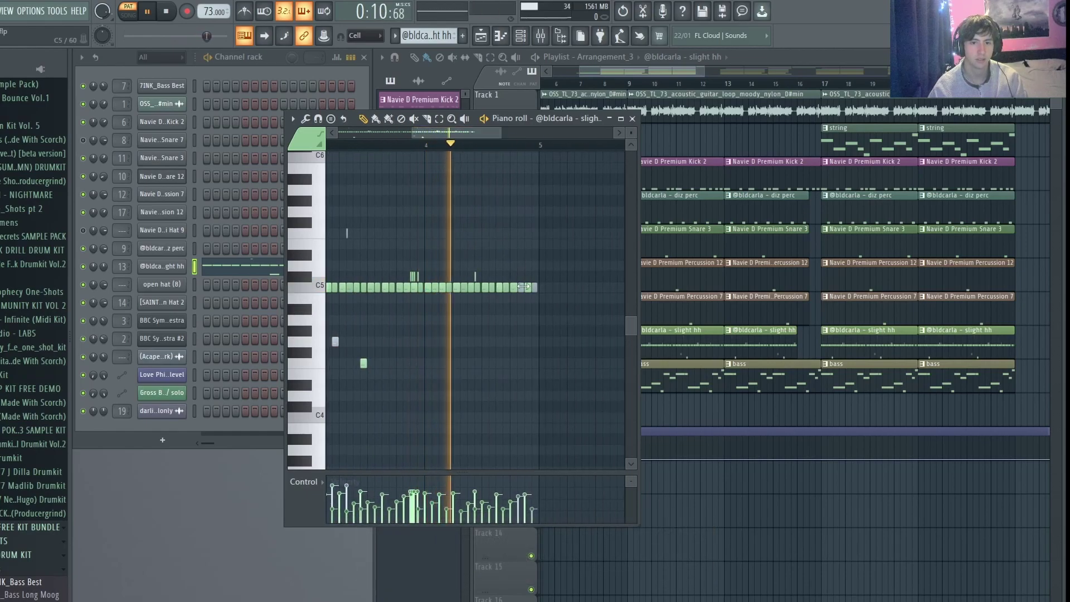
key(space)
click(631, 398)
Play the song from bar 9 with the Track 9 bass muted
click(531, 387)
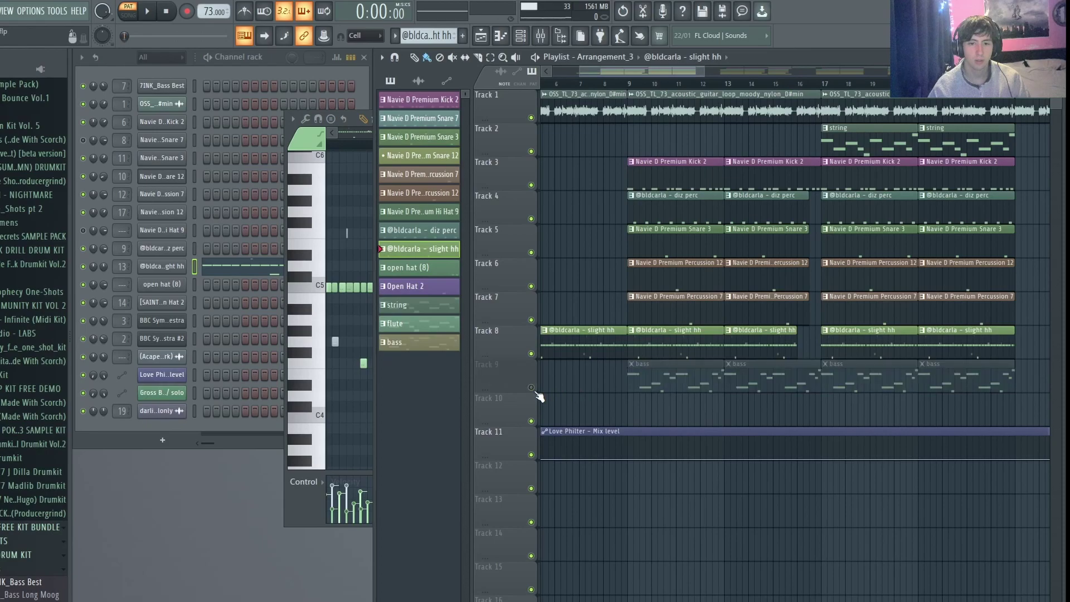
click(628, 83)
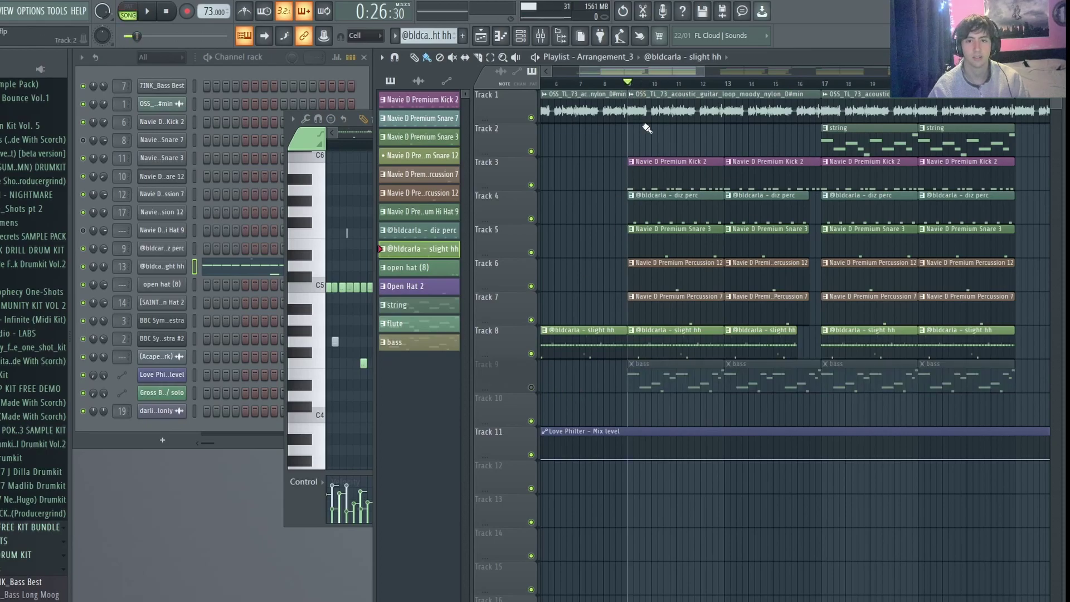
key(space)
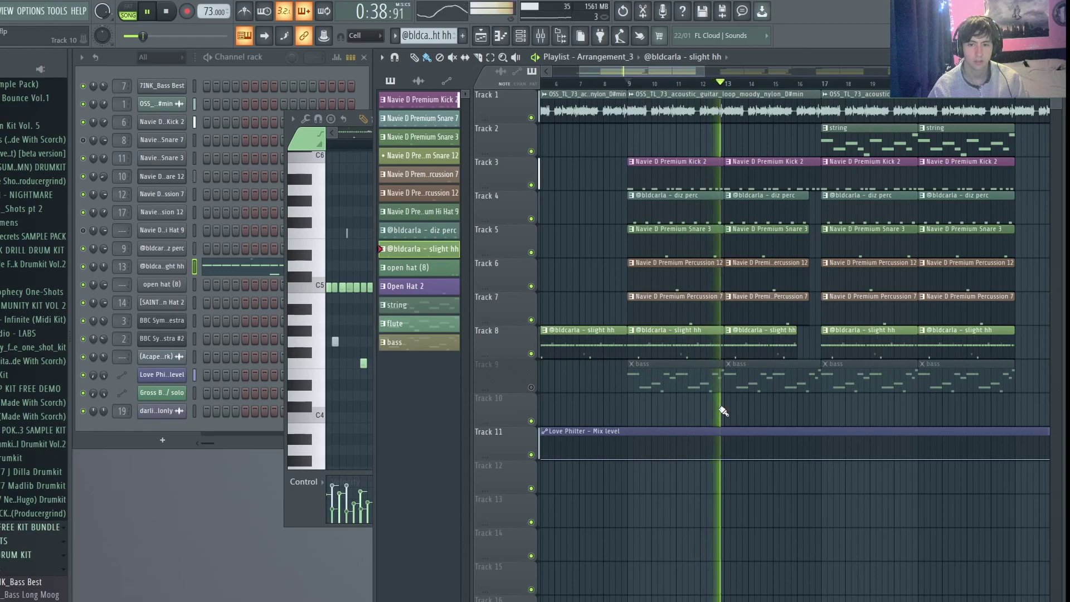
key(space)
drag(705, 71, 661, 71)
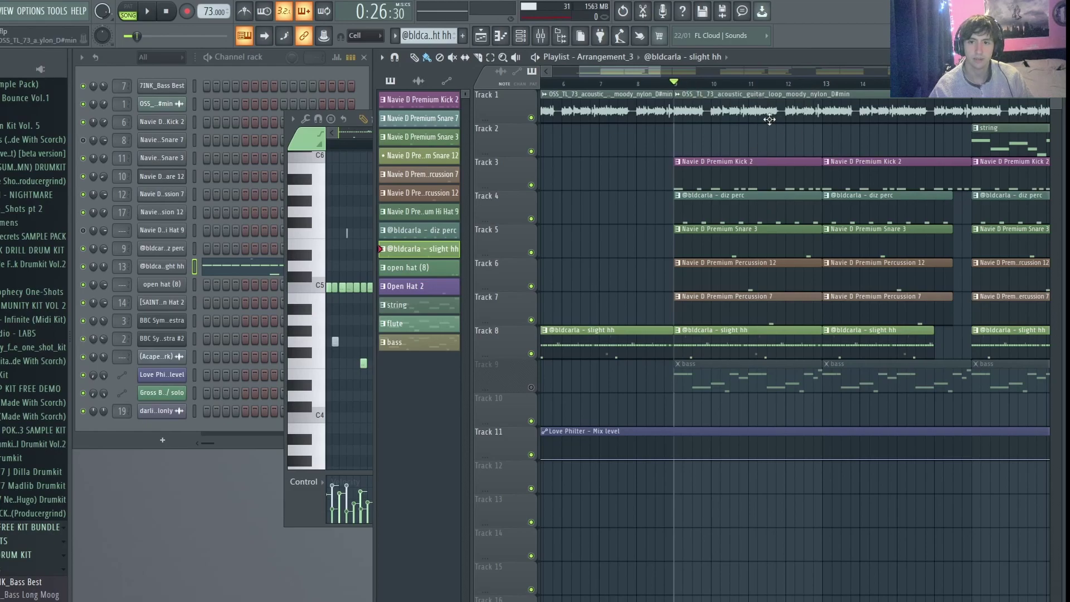
key(space)
Audition with the Track 8 hi-hats muted, unmute them, and show bars 1–7 in the piano roll
click(532, 354)
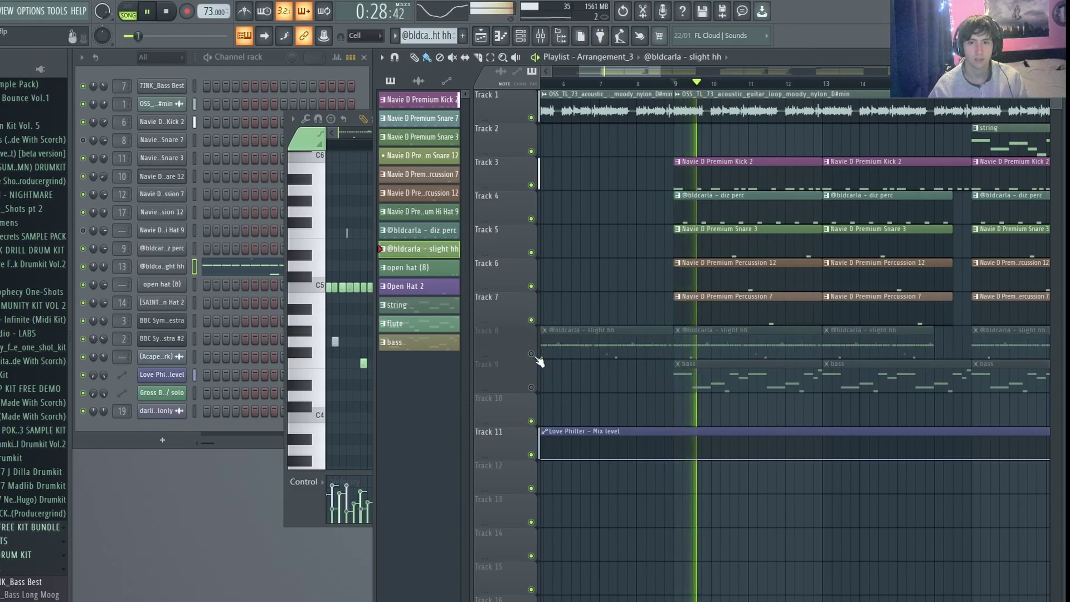
key(space)
click(531, 353)
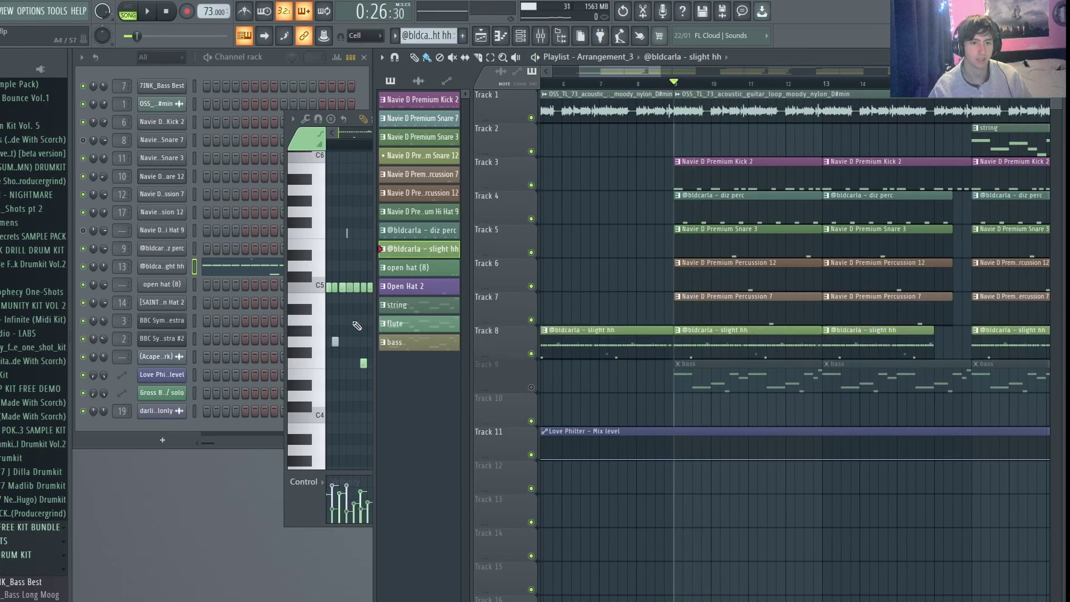
drag(464, 133, 362, 132)
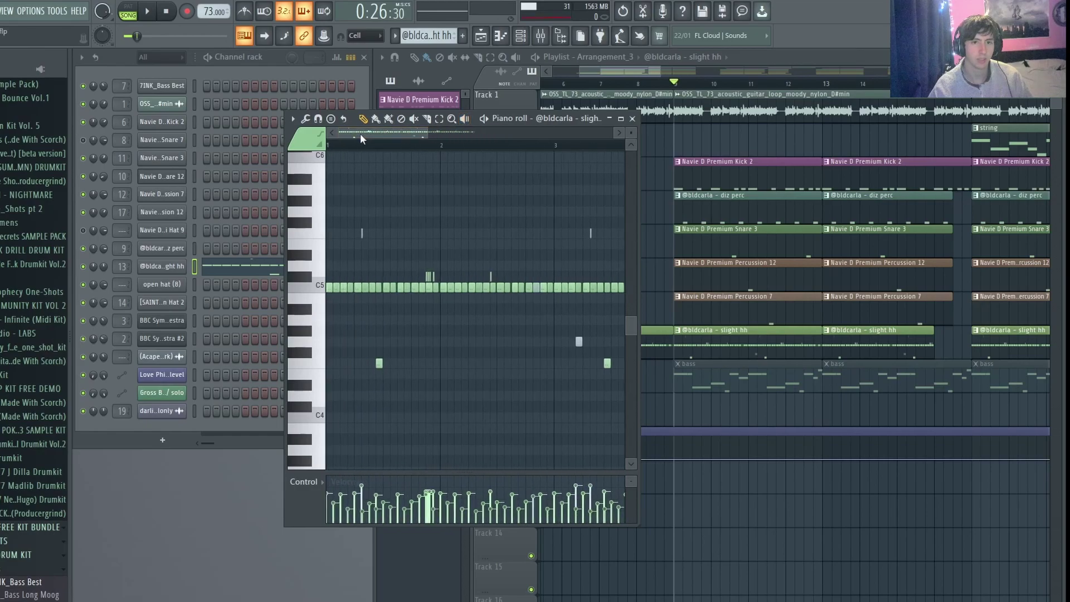
drag(428, 133, 532, 159)
Unmute the Track 9 bass, zoom the playlist out to the full arrangement, and open 7INK_Bass Best's settings
click(735, 140)
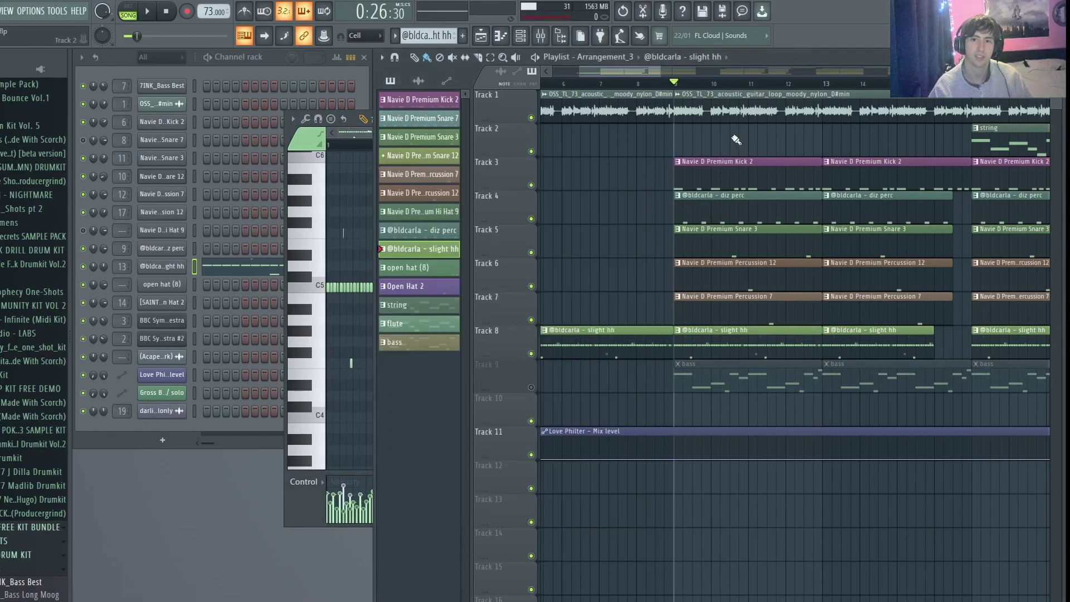
drag(651, 75, 667, 79)
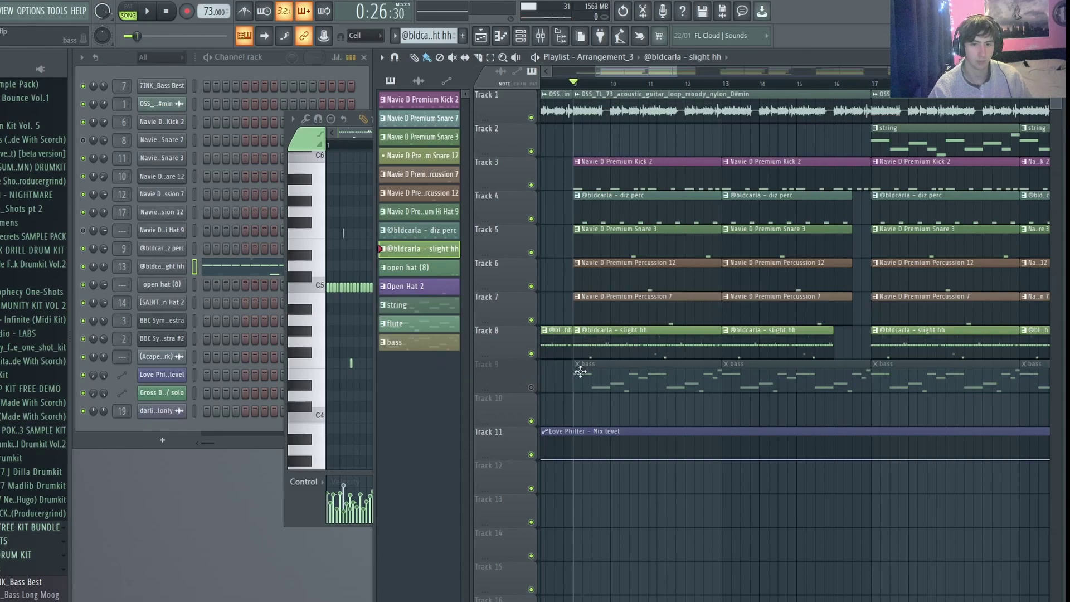
click(531, 386)
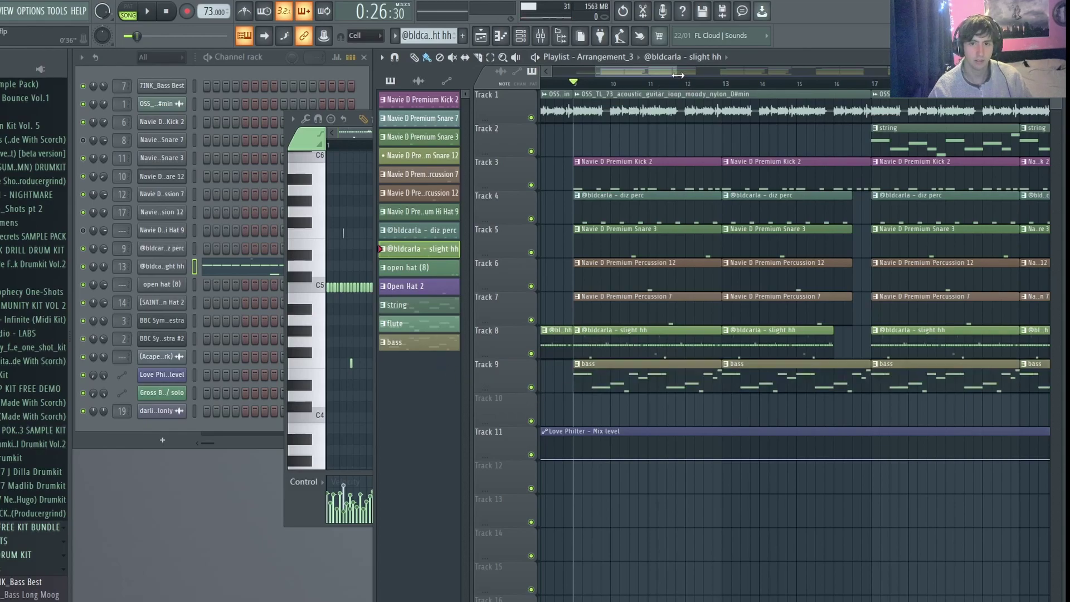
drag(679, 75, 947, 74)
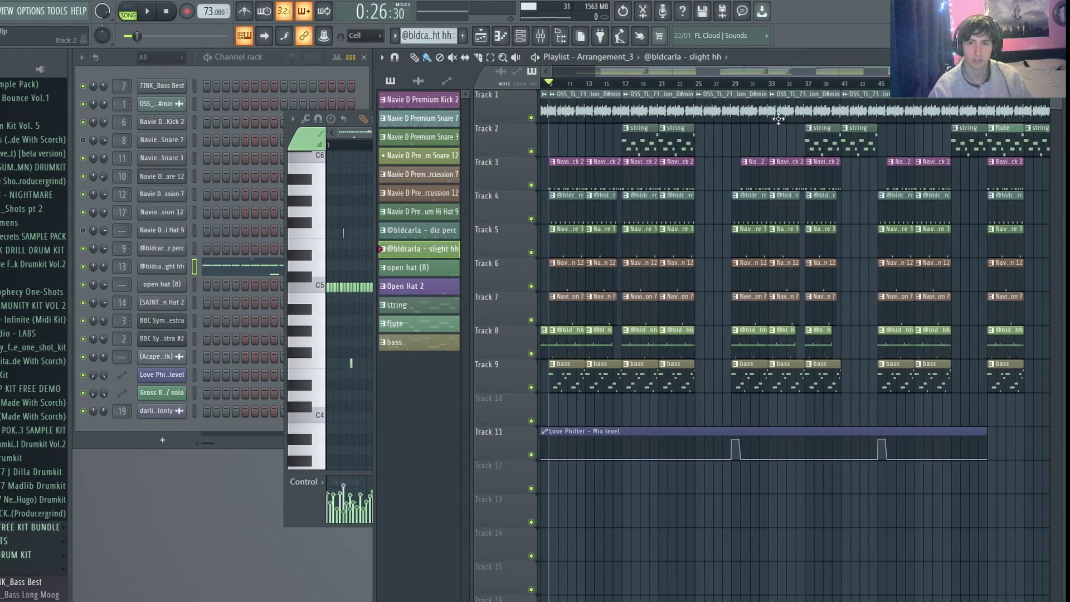
scroll(770, 65, left, 4)
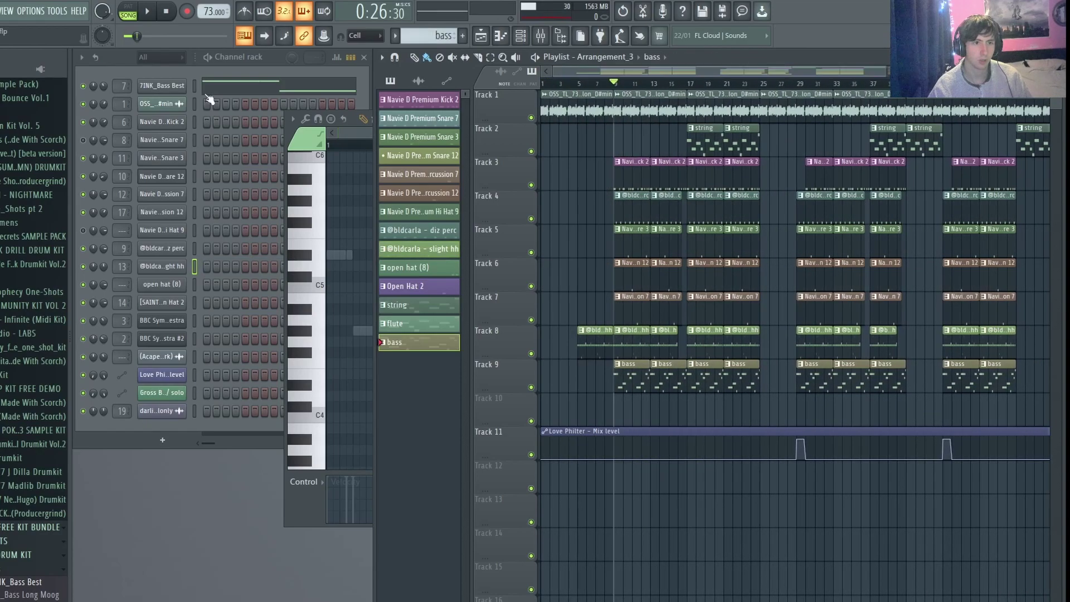
click(178, 86)
Move aside, close and reopen the 7INK_Bass Best sample settings
drag(255, 111, 430, 111)
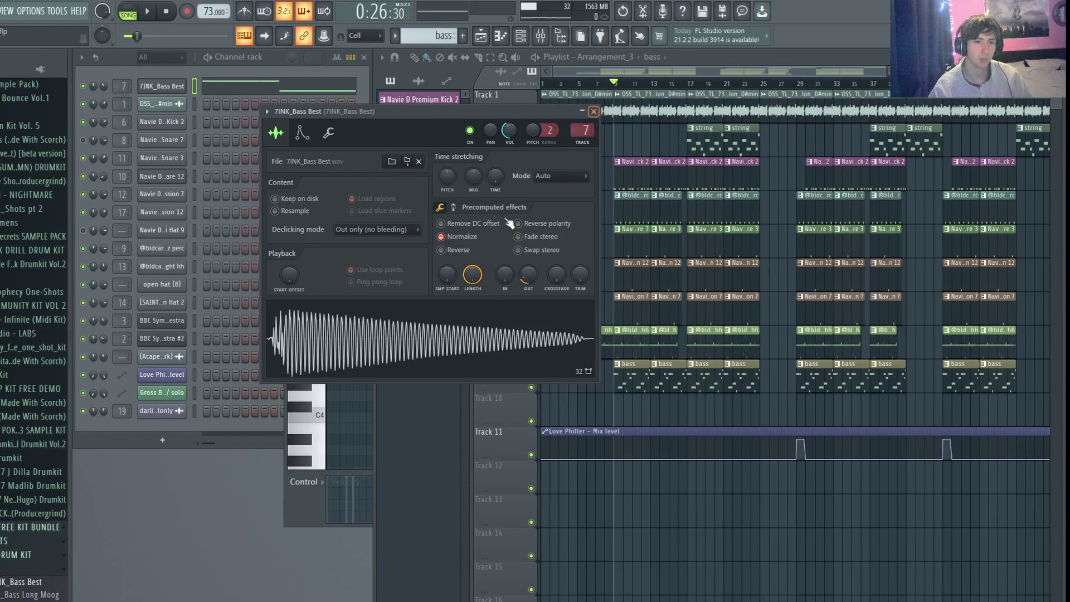
click(593, 110)
click(162, 86)
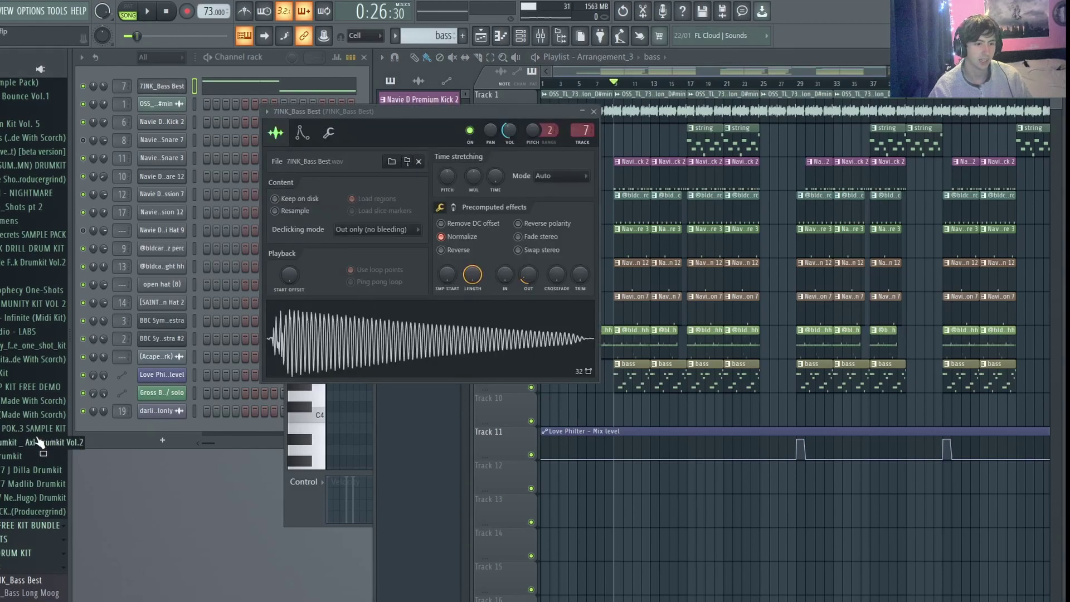
scroll(71, 440, down, 3)
Open a bass clip's notes in the piano roll and scroll through them
click(681, 404)
scroll(807, 149, down, 1)
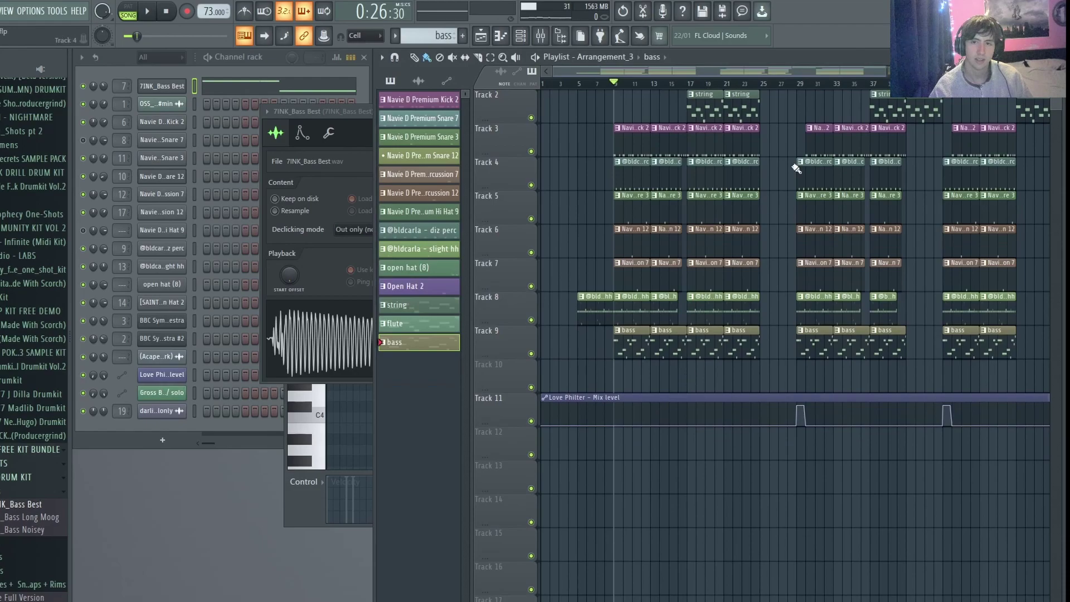
scroll(671, 110, up, 3)
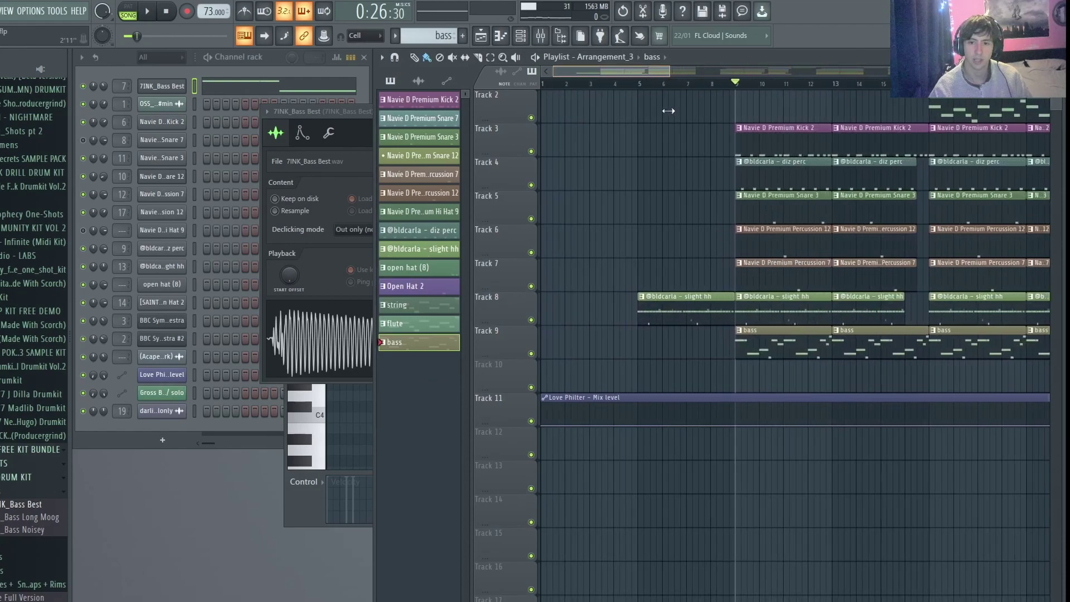
double_click(786, 346)
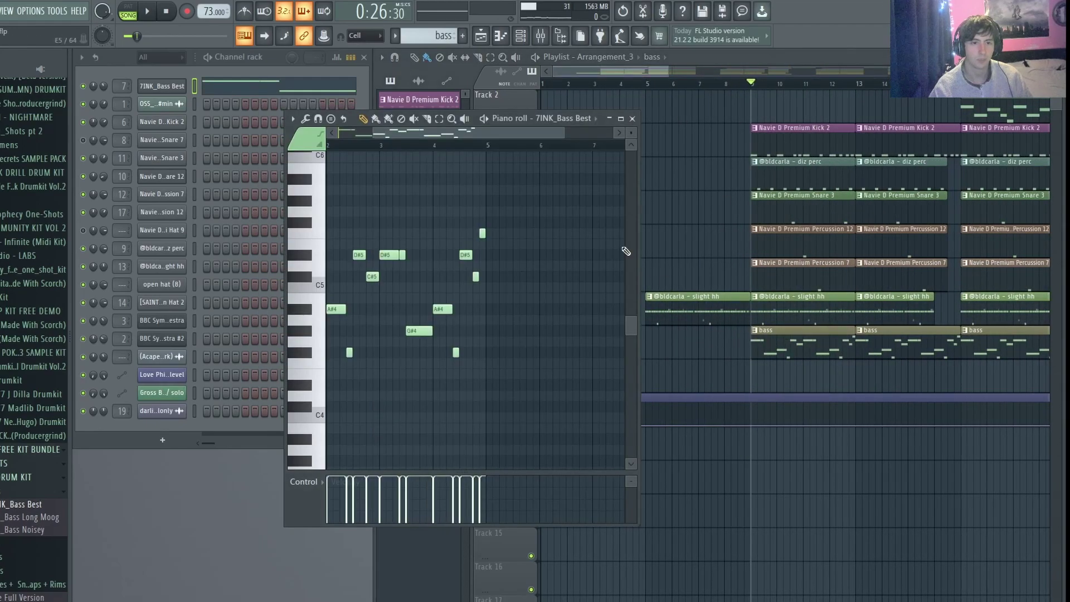
scroll(430, 162, left, 2)
scroll(513, 203, up, 2)
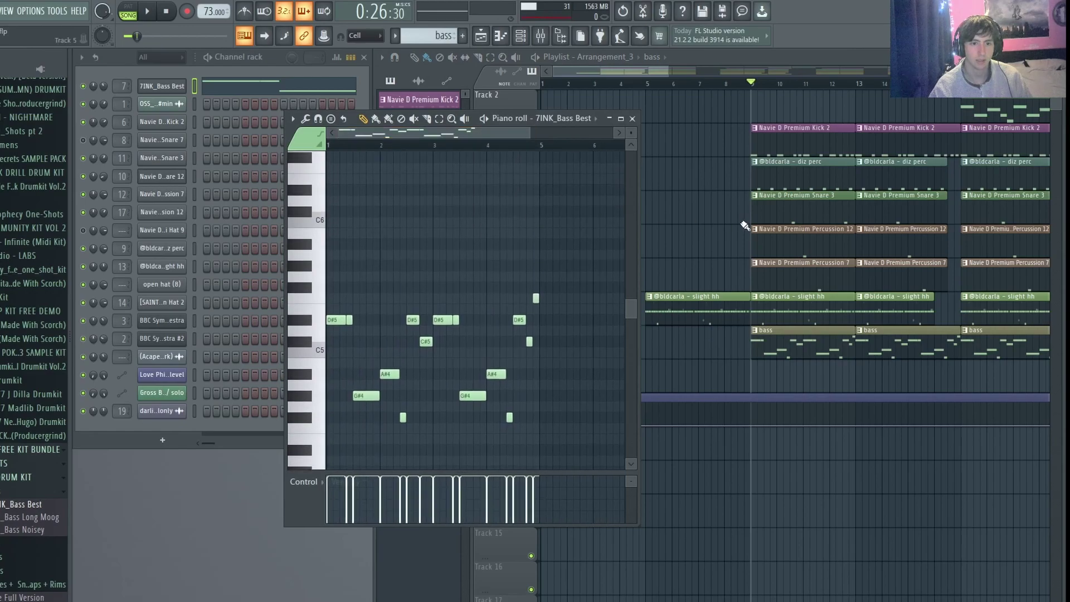
scroll(748, 223, down, 1)
scroll(748, 223, up, 2)
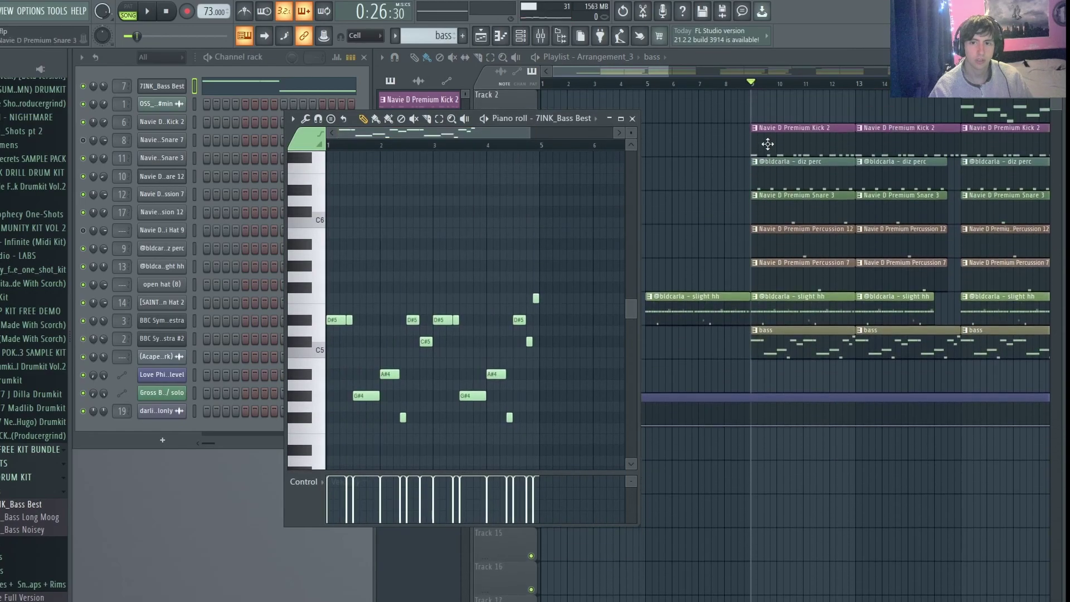
Open the acoustic guitar loop in the Newtone pitch corrector, then close Newtone
double_click(772, 109)
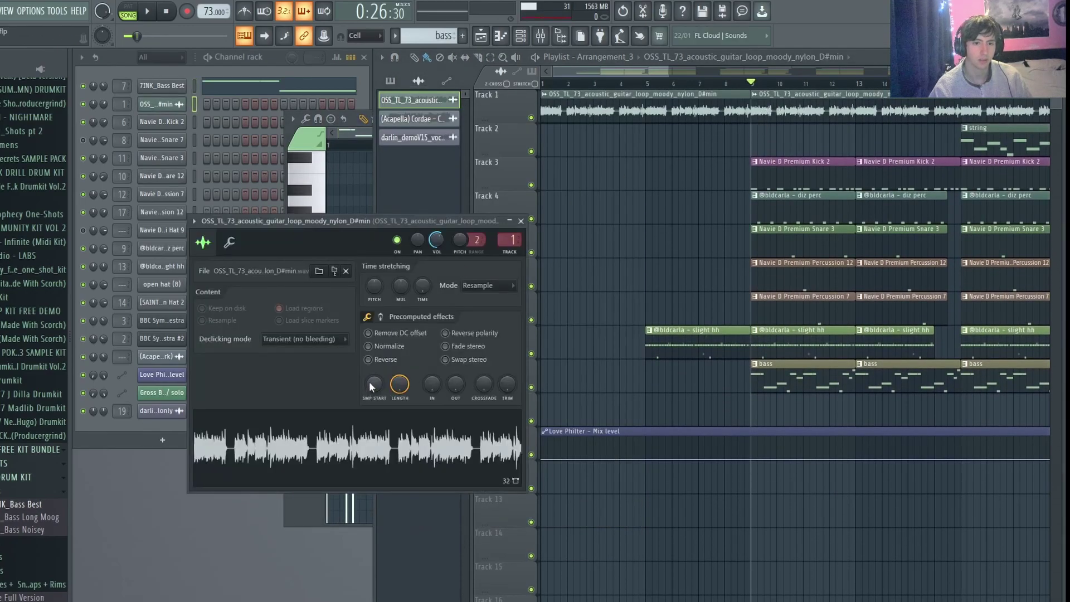
right_click(371, 415)
click(412, 461)
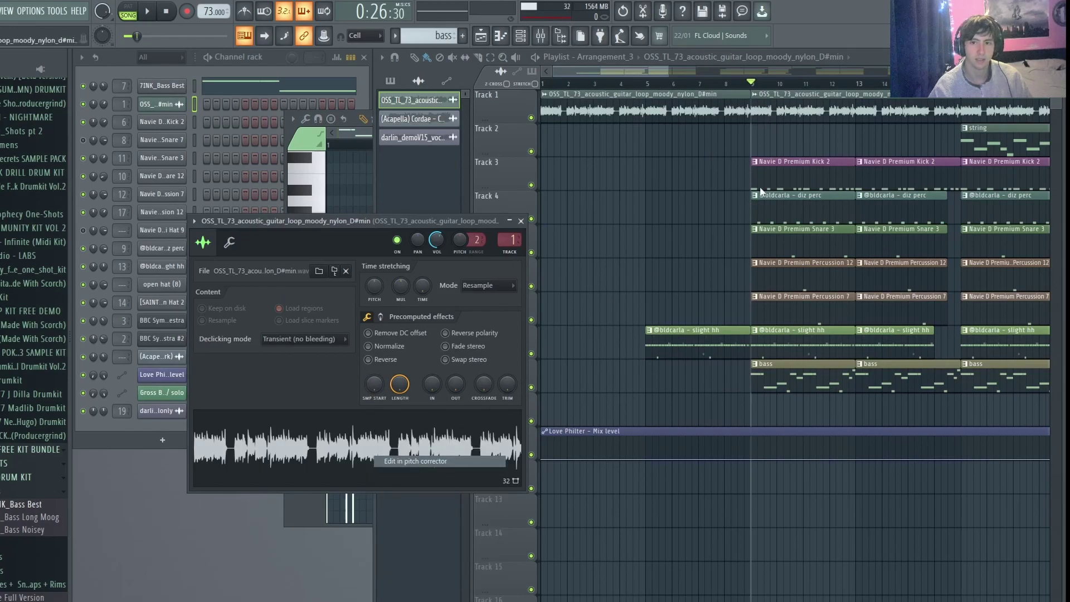
drag(334, 87, 755, 125)
click(949, 125)
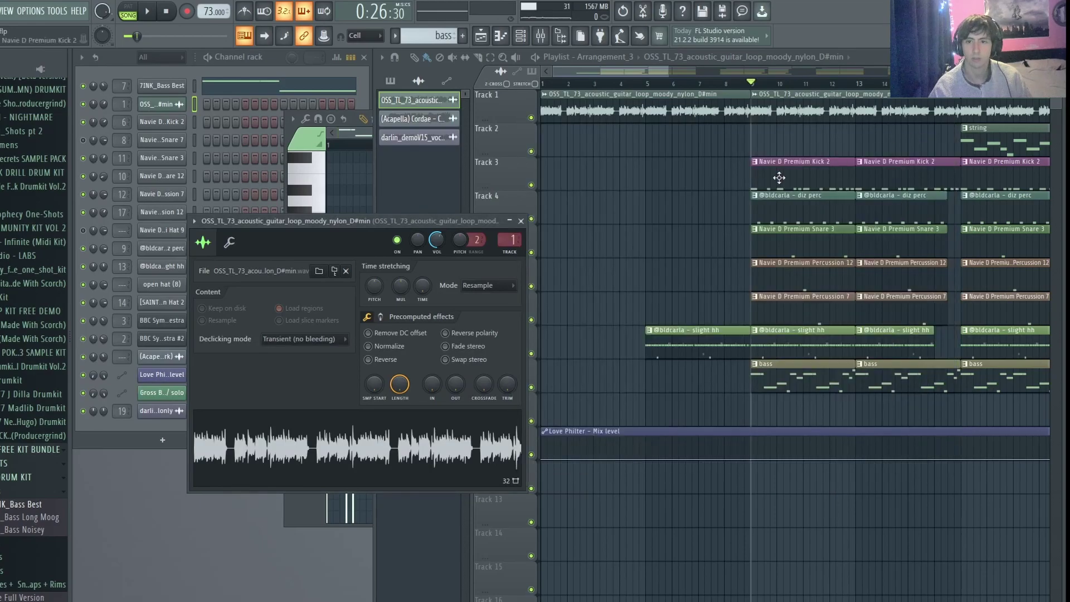
List the patterns in the playlist and make Navie D Premium Kick 2 the current pattern
click(779, 174)
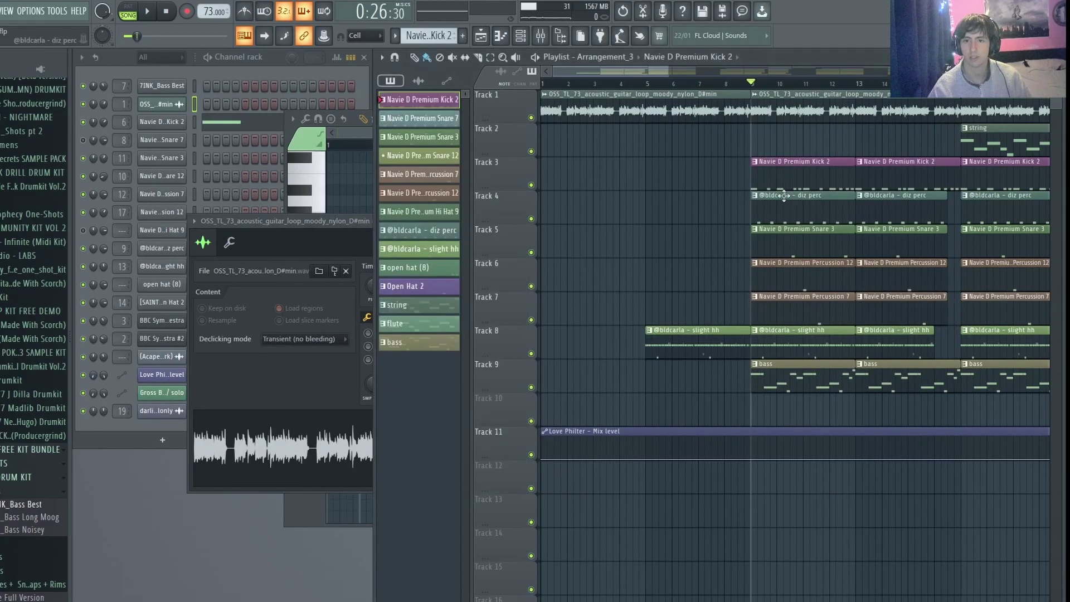
click(762, 170)
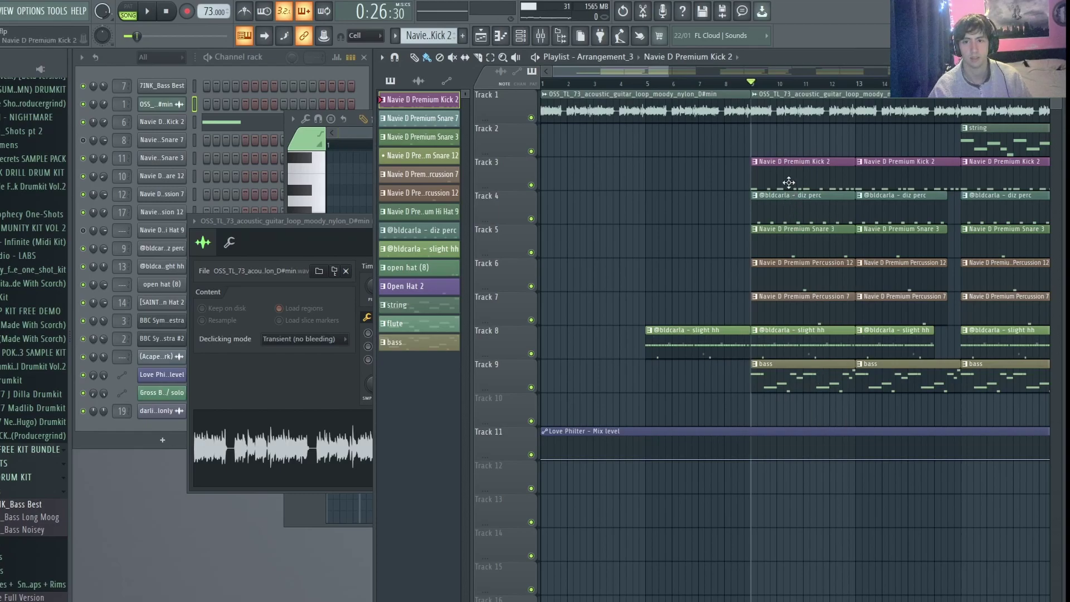
click(800, 385)
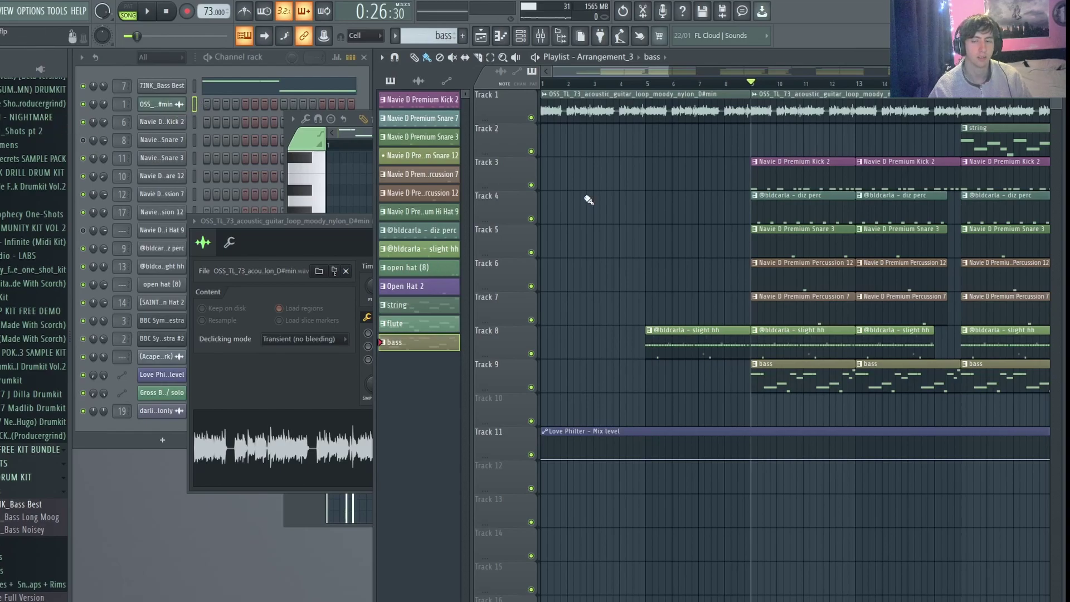
click(772, 169)
Copy the Kick 2 channel's notes and paste them onto snare 7 in the bass pattern
right_click(161, 122)
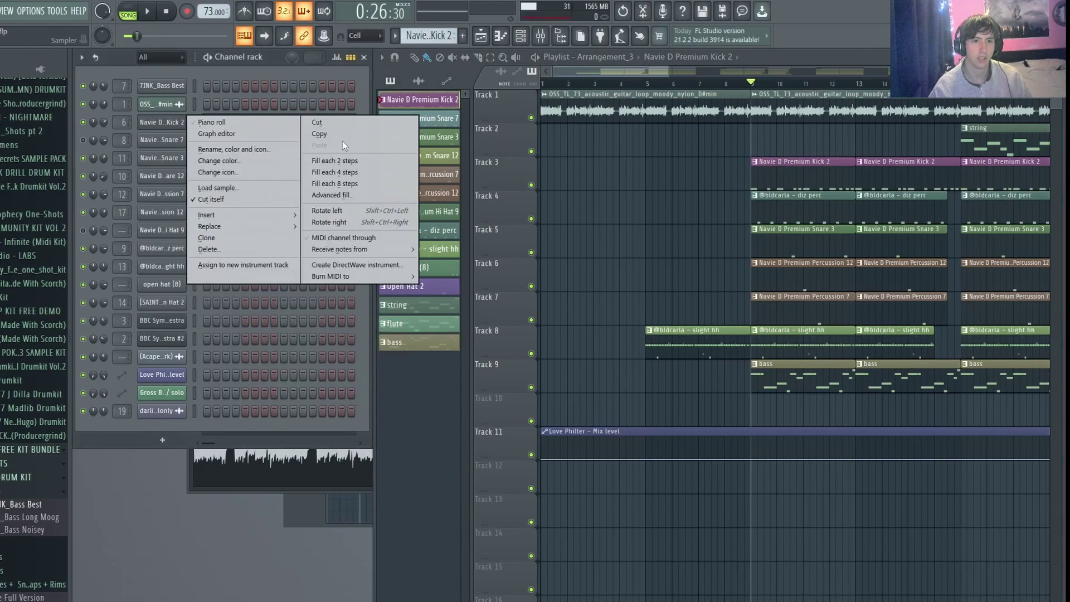
click(342, 135)
click(773, 378)
right_click(162, 139)
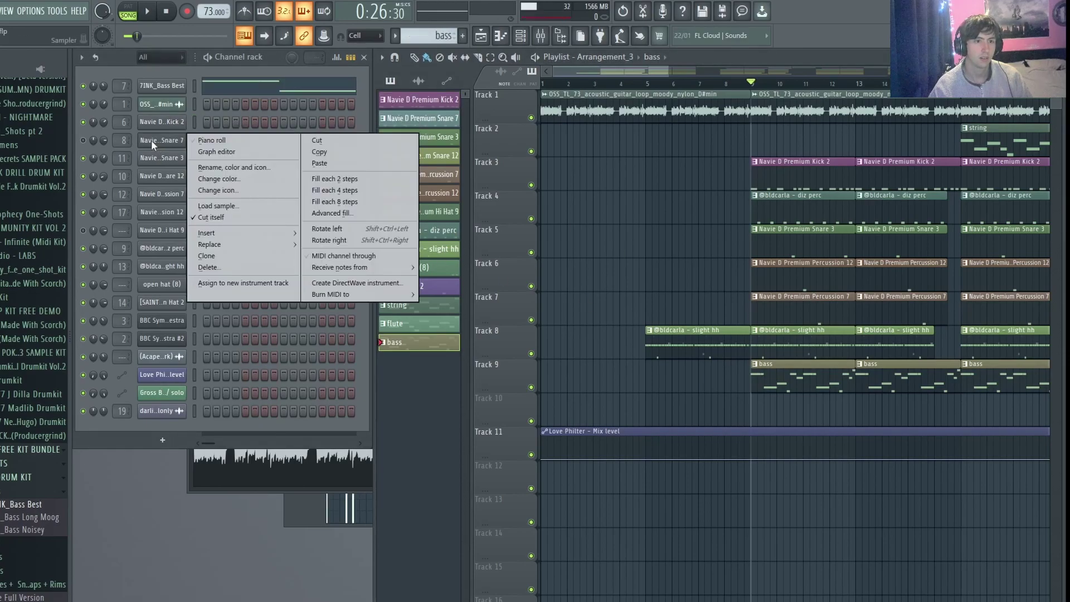
click(330, 170)
Show the 7INK_Bass Best notes in the piano roll and play the beat to hear the bass line
click(228, 143)
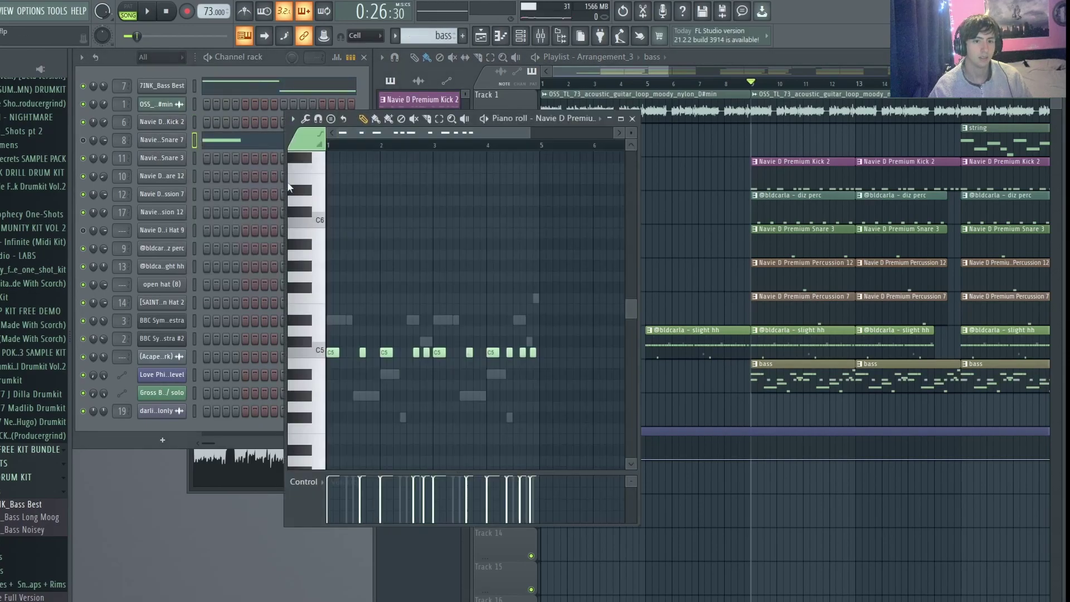
click(247, 87)
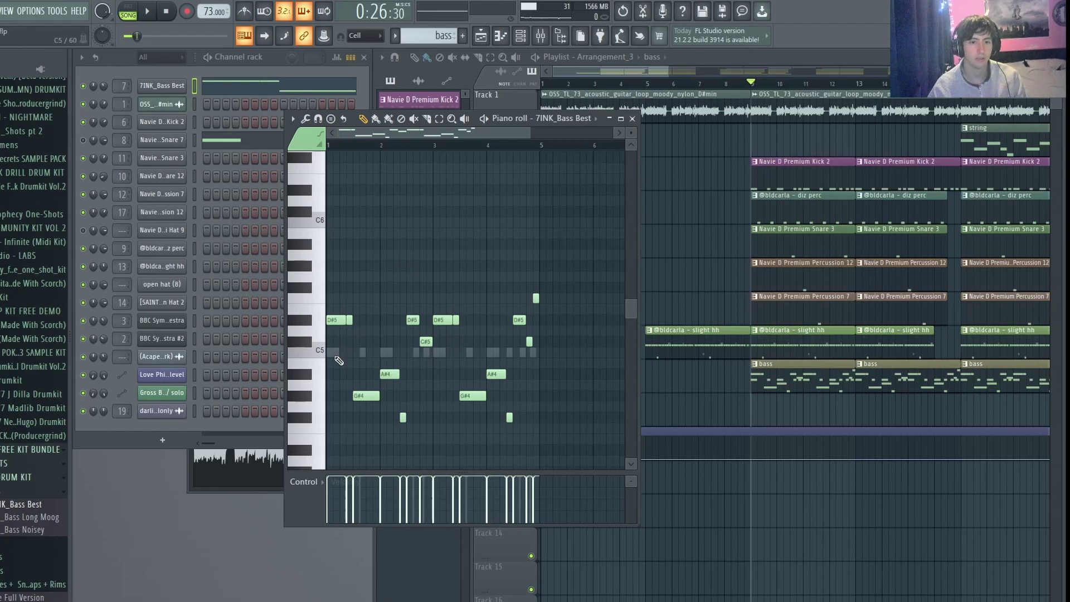
key(super)
key(super)
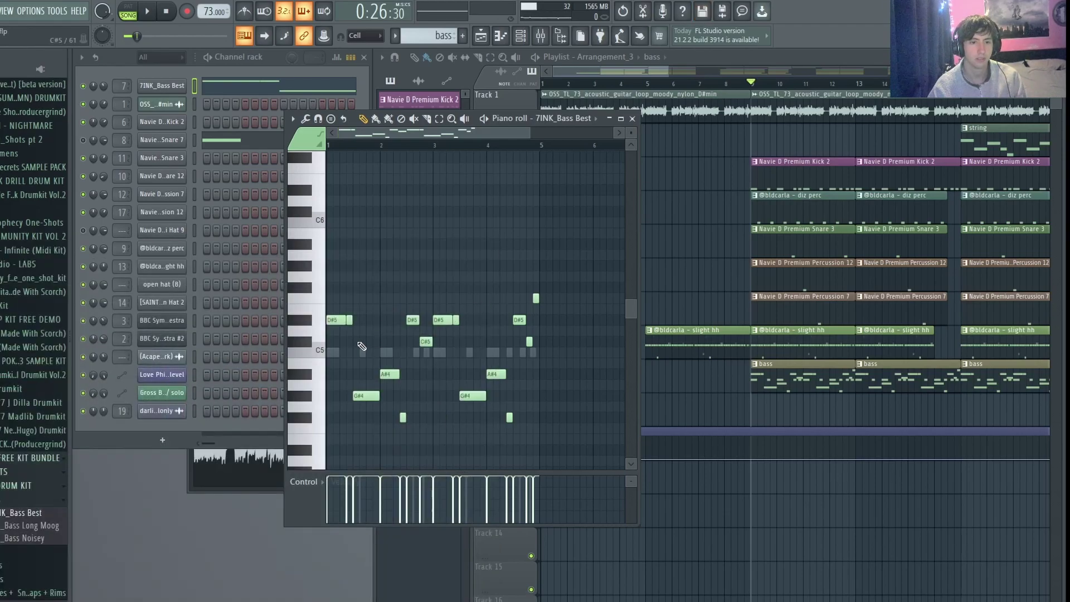
scroll(361, 346, up, 3)
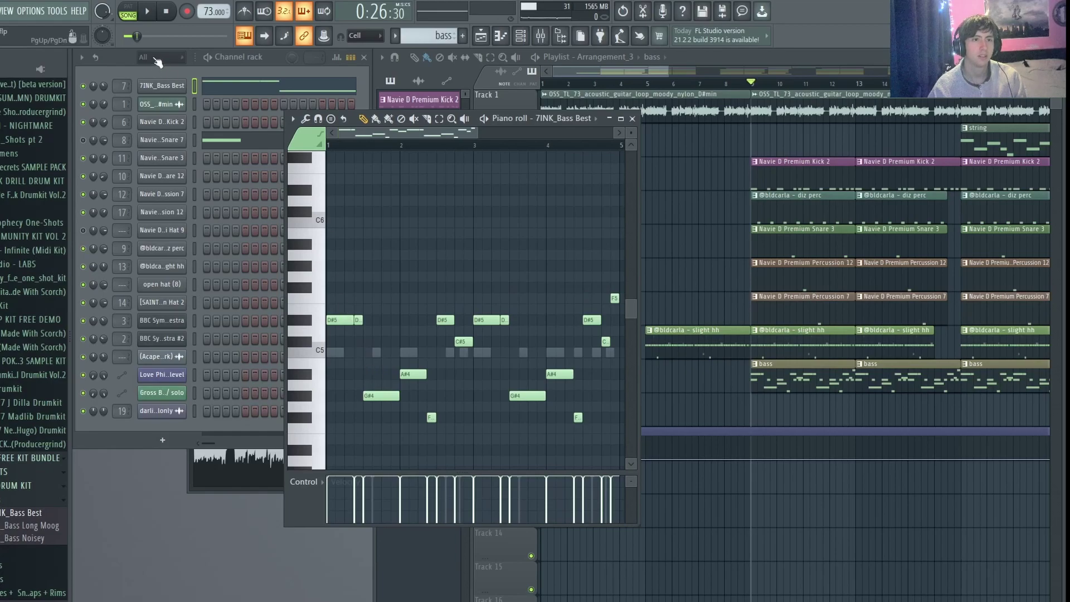
click(147, 12)
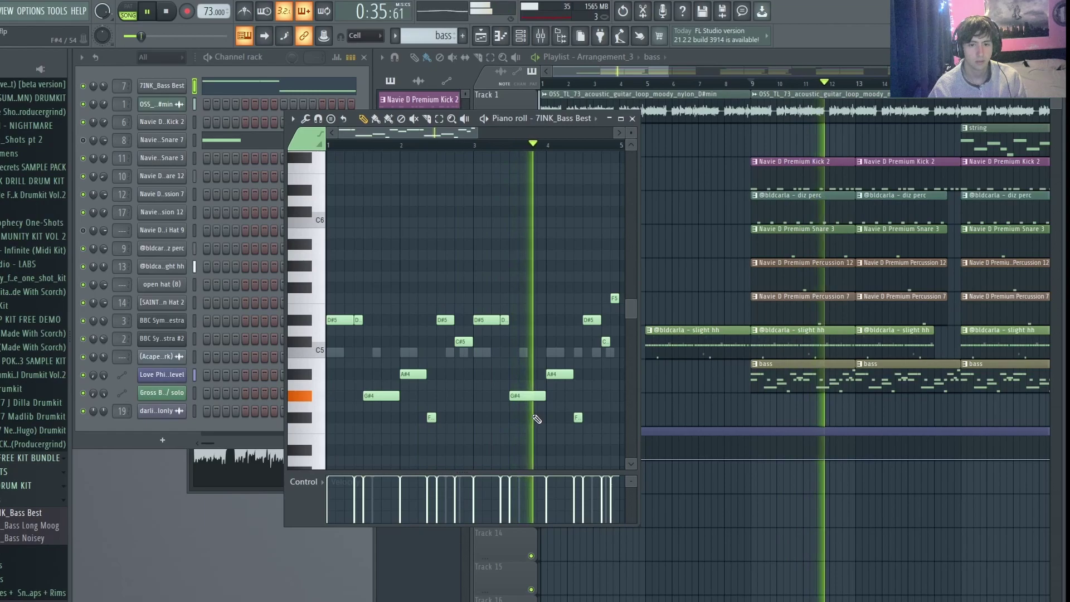
key(space)
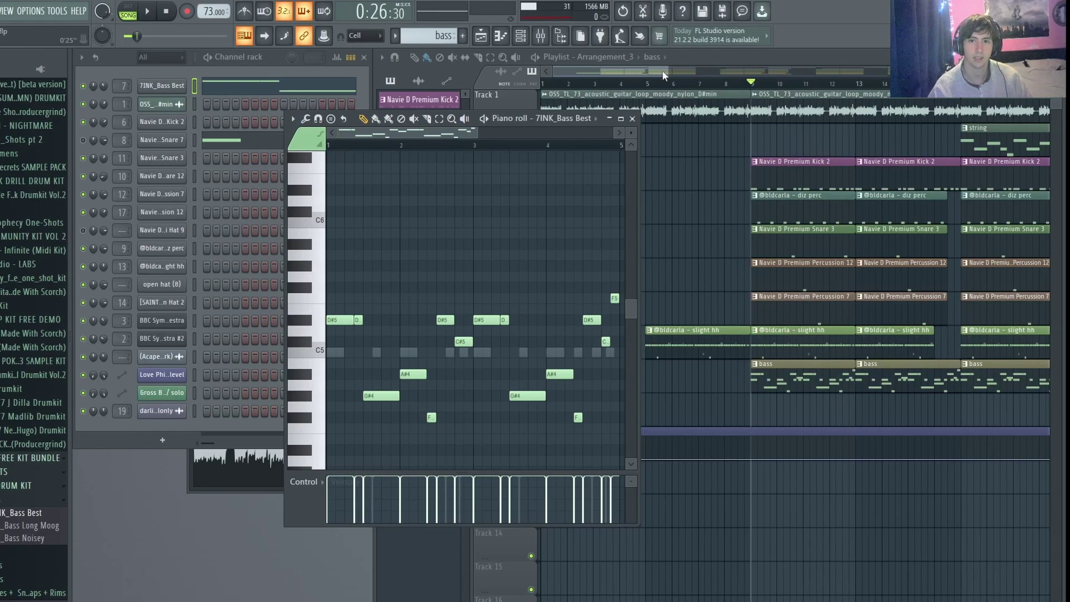
drag(661, 70, 698, 76)
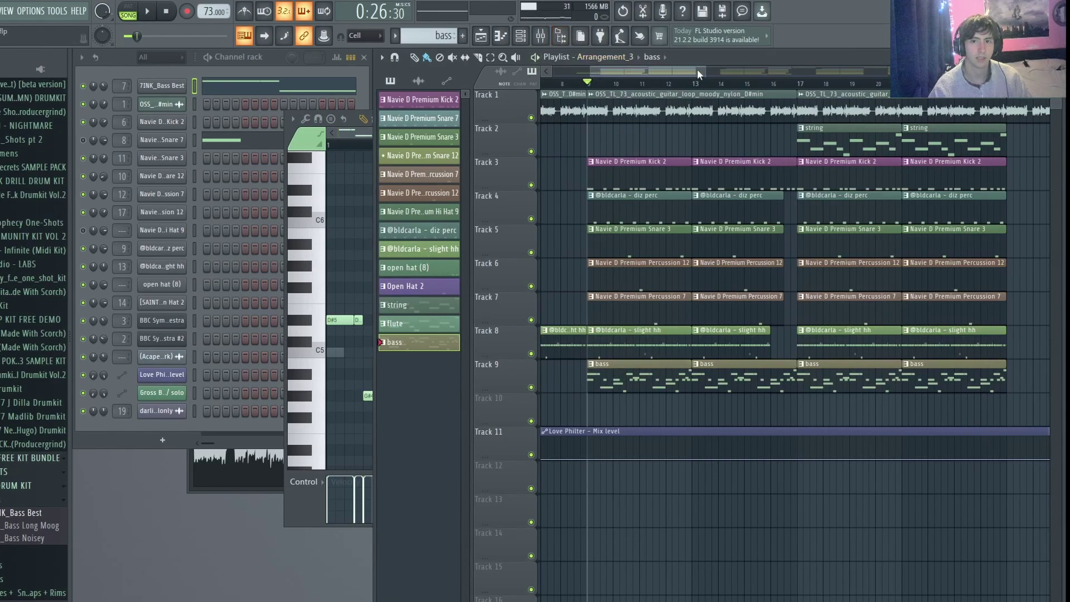
drag(706, 70, 763, 71)
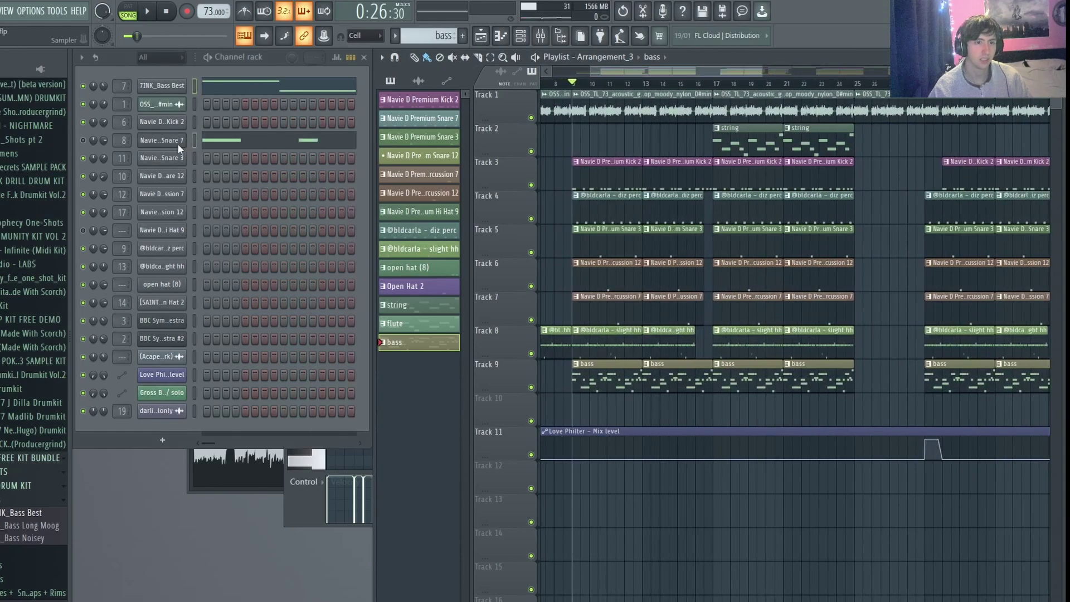
right_click(177, 143)
click(310, 104)
click(318, 90)
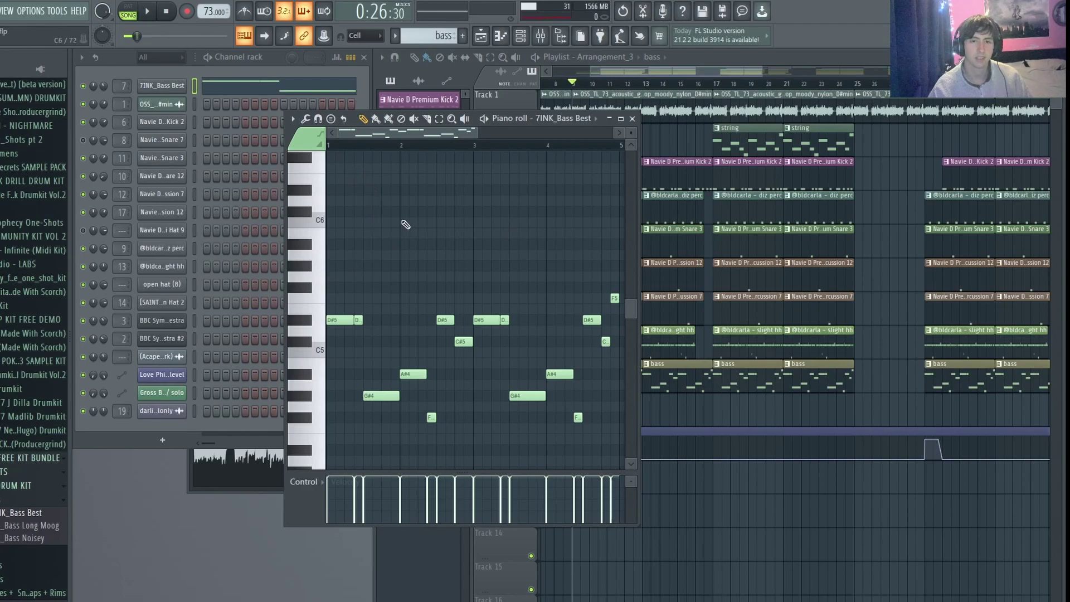
double_click(677, 111)
Send the guitar loop to the Newtone pitch corrector and move the bass piano roll left
right_click(401, 441)
click(453, 476)
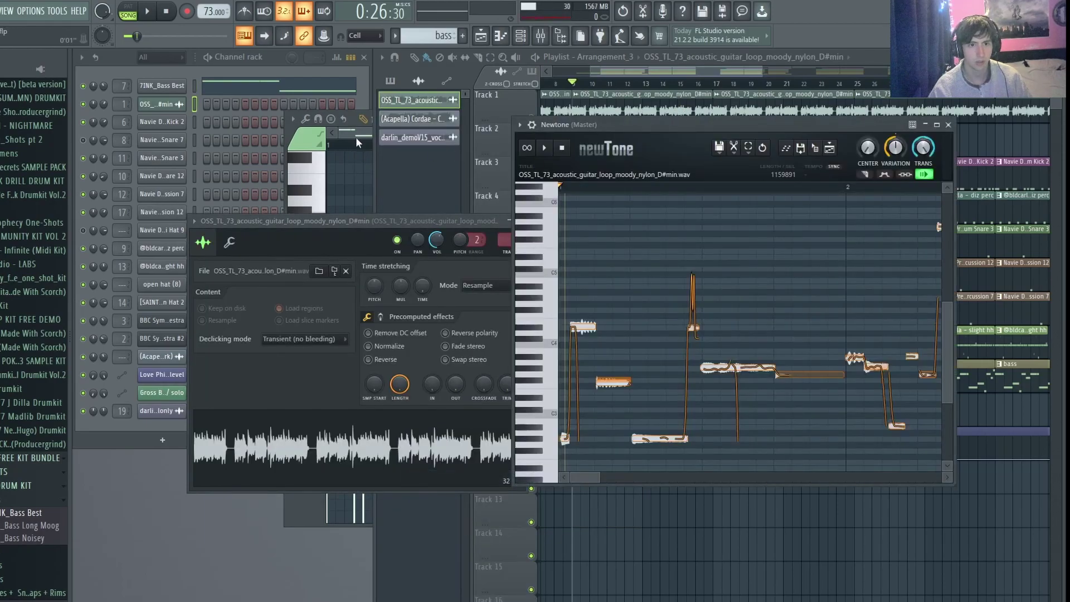
click(356, 136)
drag(469, 118, 289, 118)
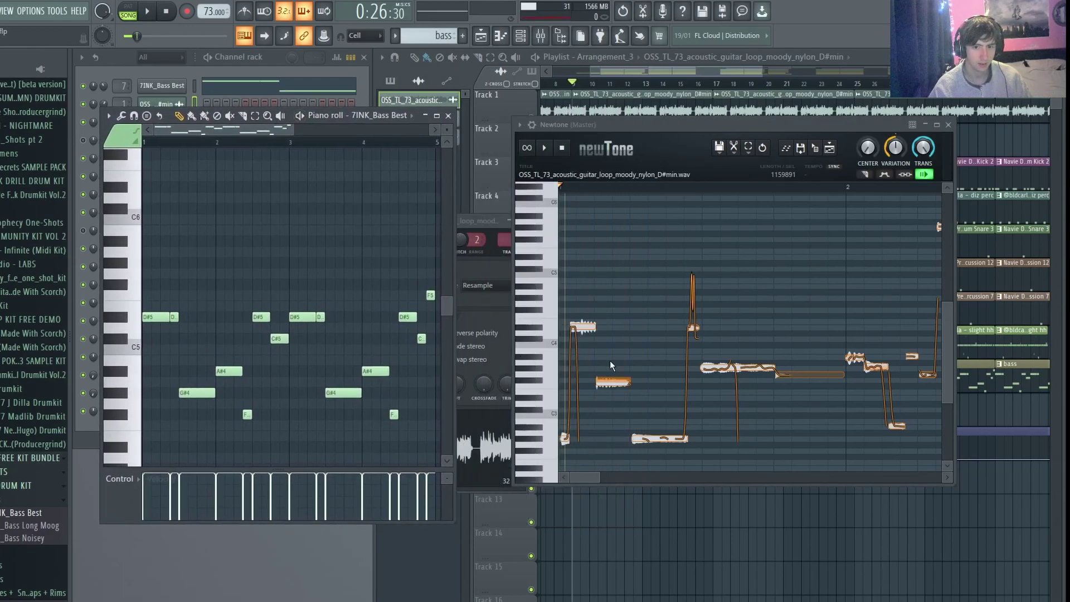
Audition several detected guitar notes in Newtone and widen its view
click(589, 327)
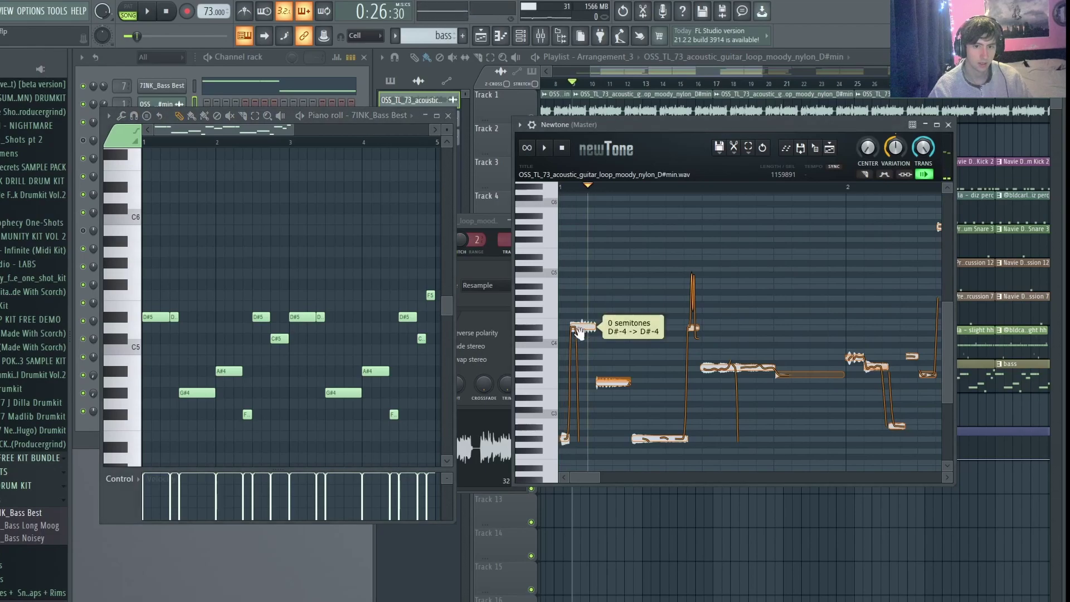
click(619, 383)
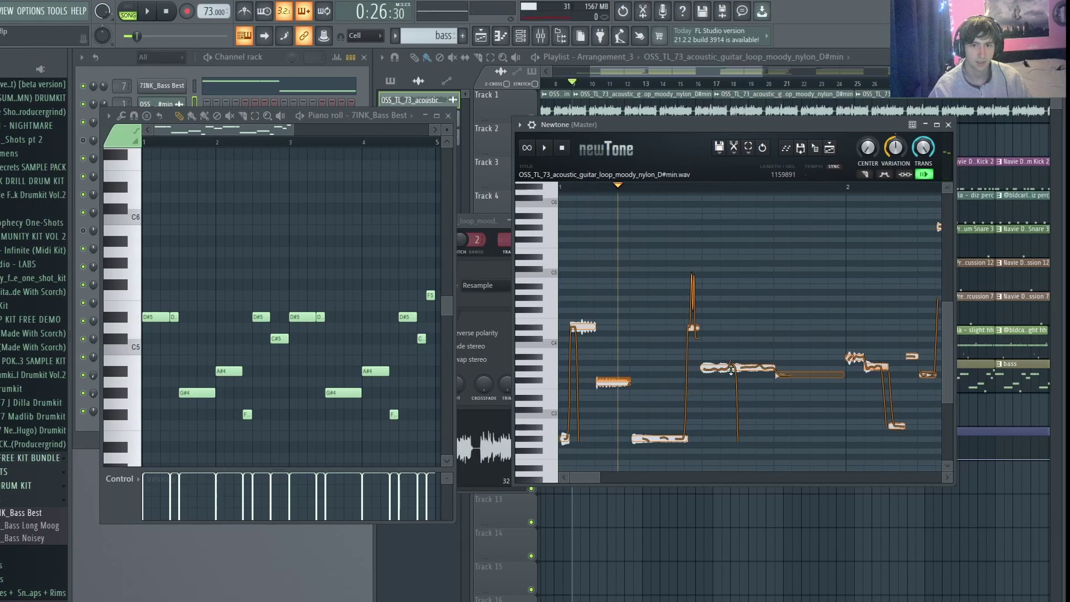
click(737, 371)
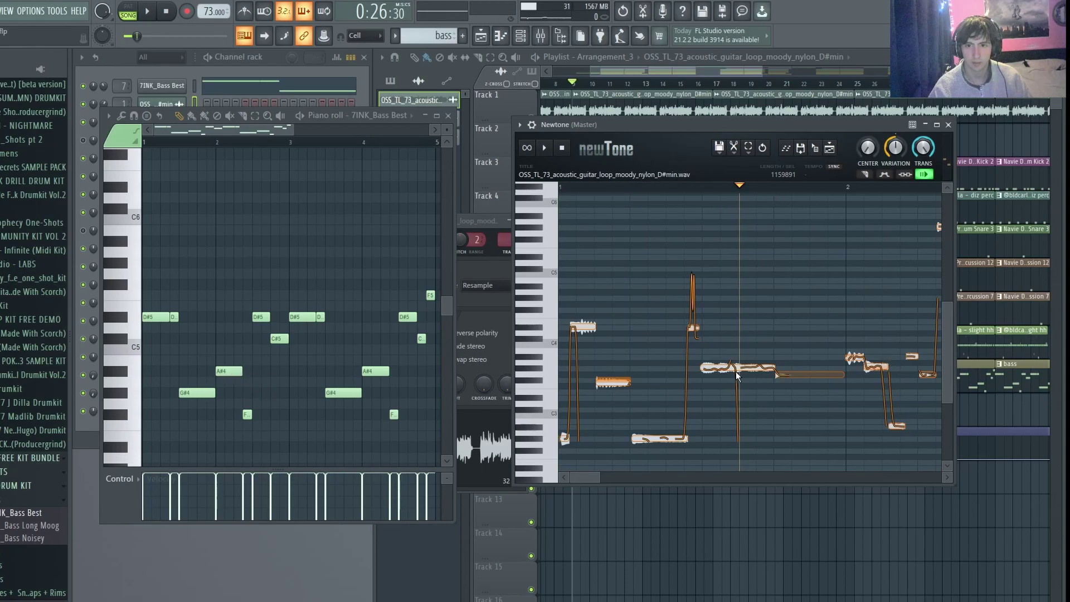
drag(596, 477, 660, 477)
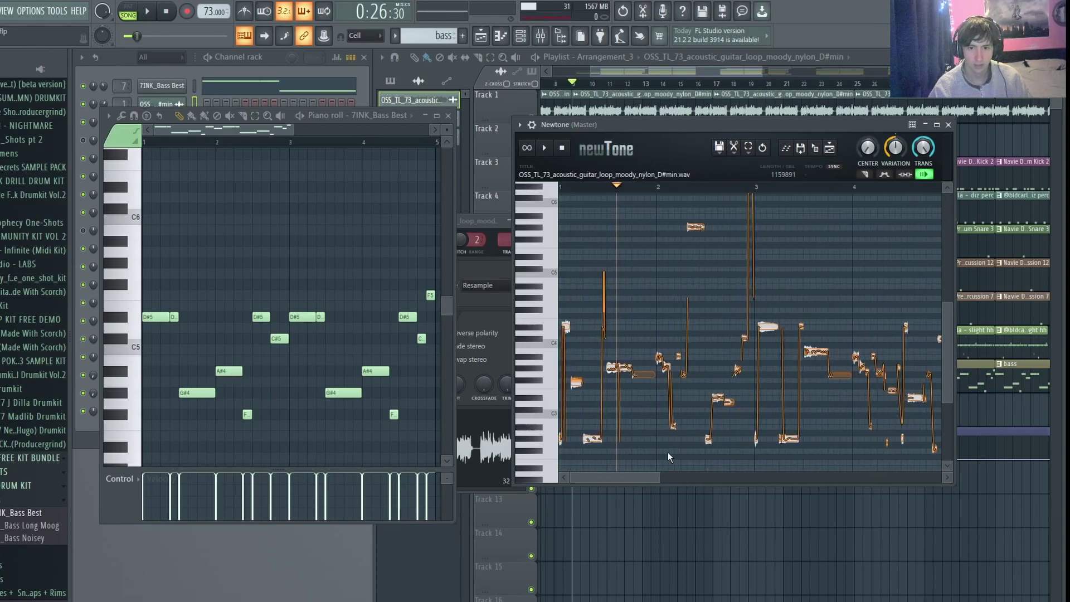
click(658, 357)
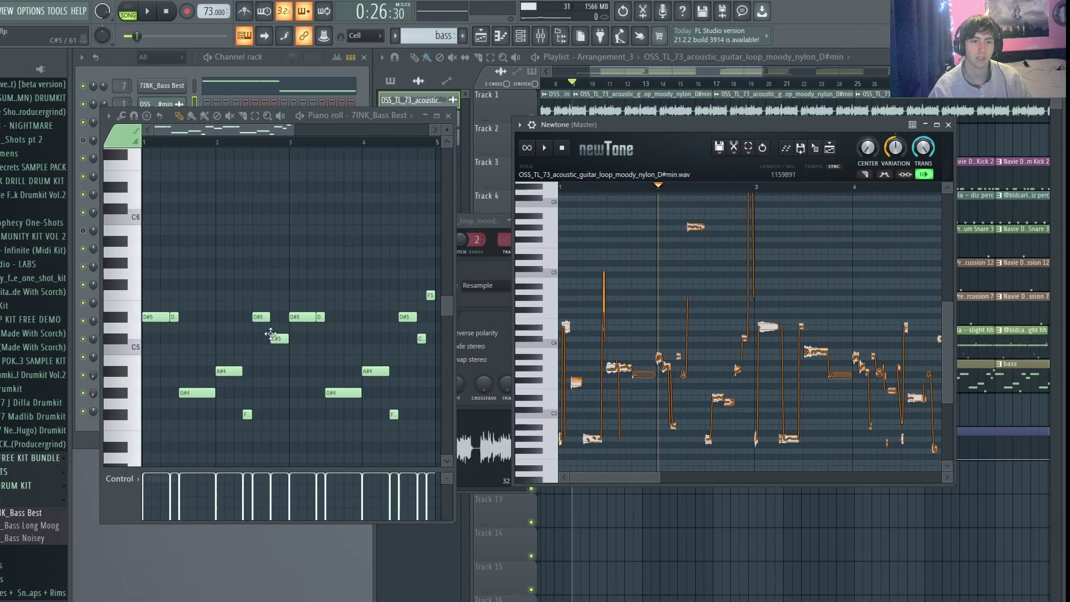
Close Newtone and the bass piano roll, then make bass the current pattern
click(948, 124)
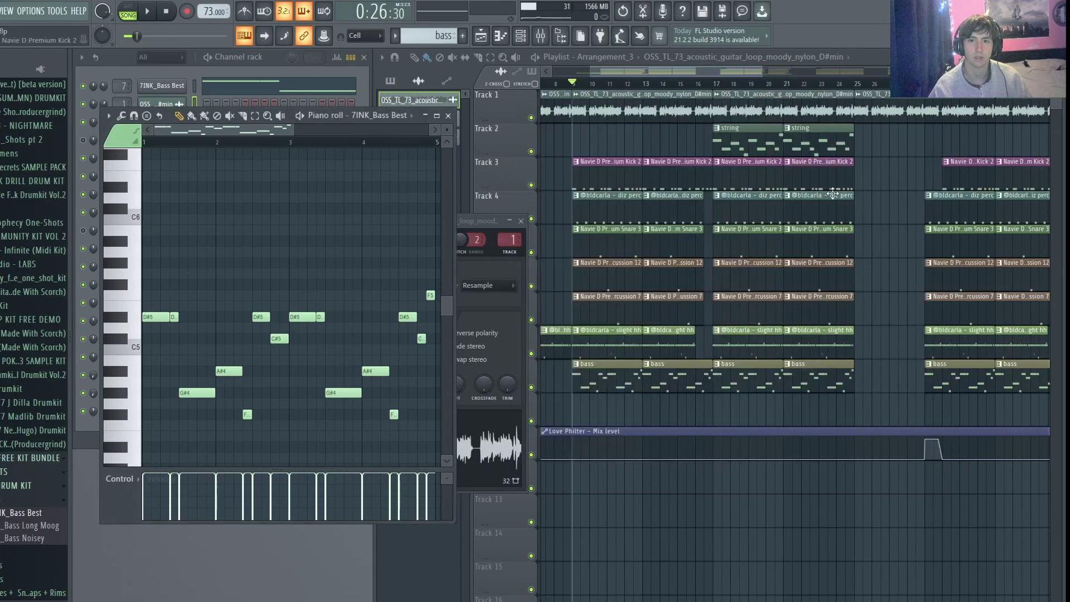
click(576, 172)
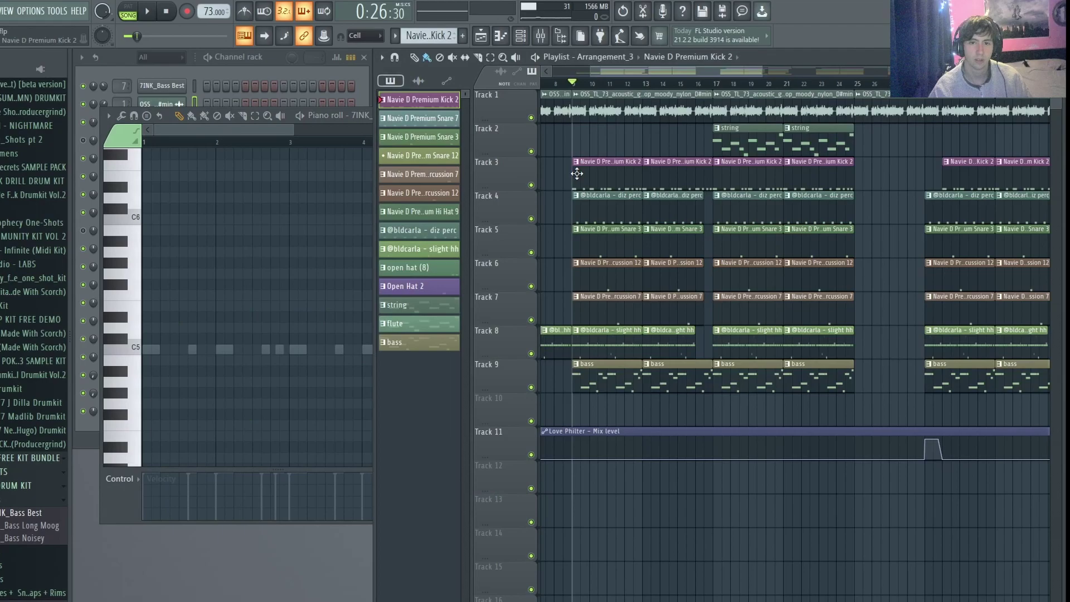
click(578, 91)
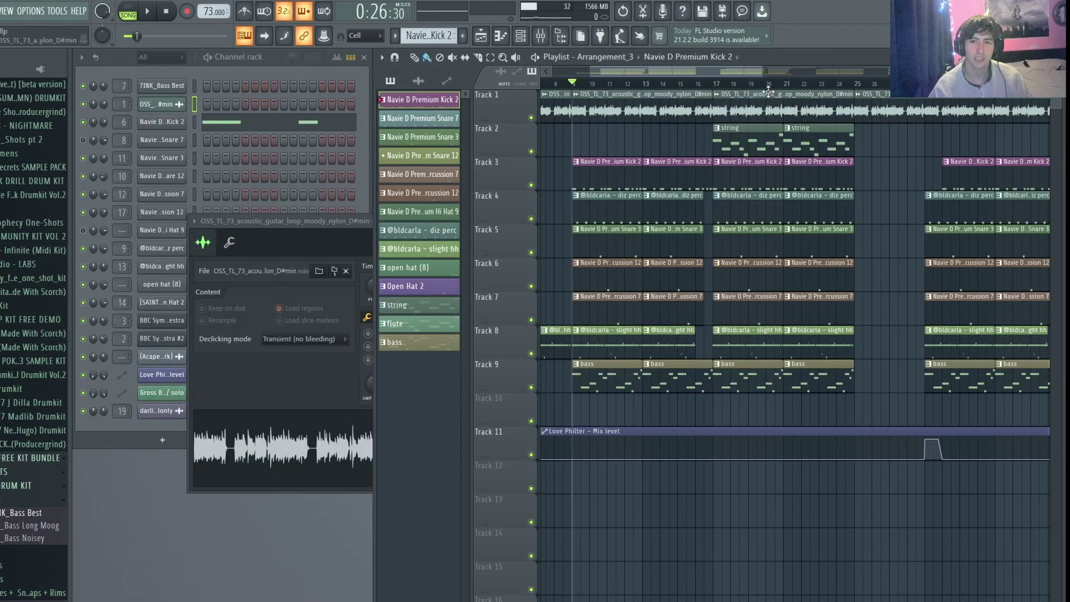
scroll(679, 99, up, 3)
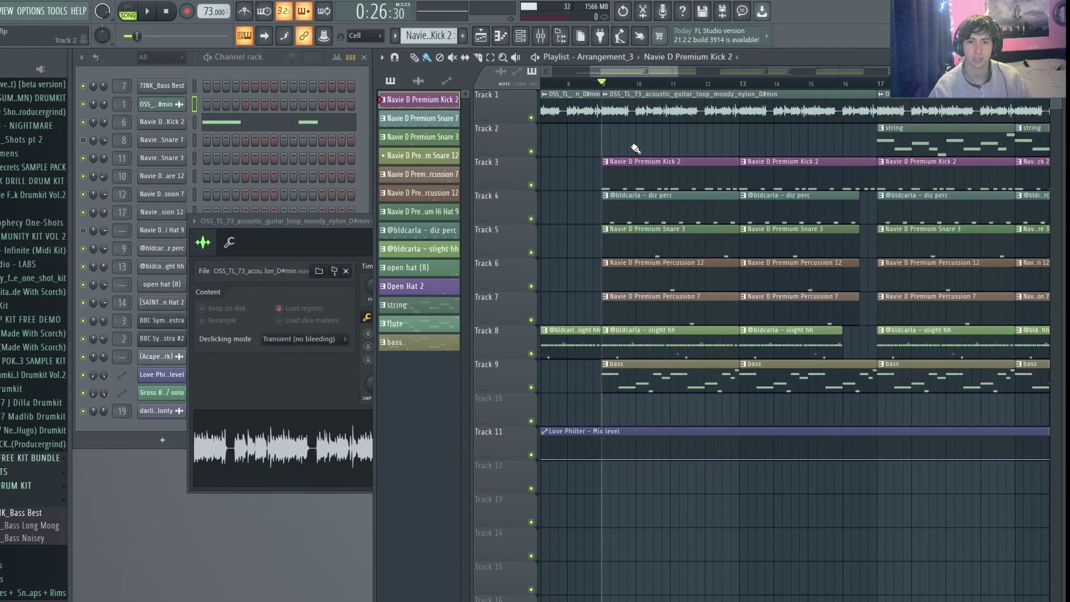
click(663, 378)
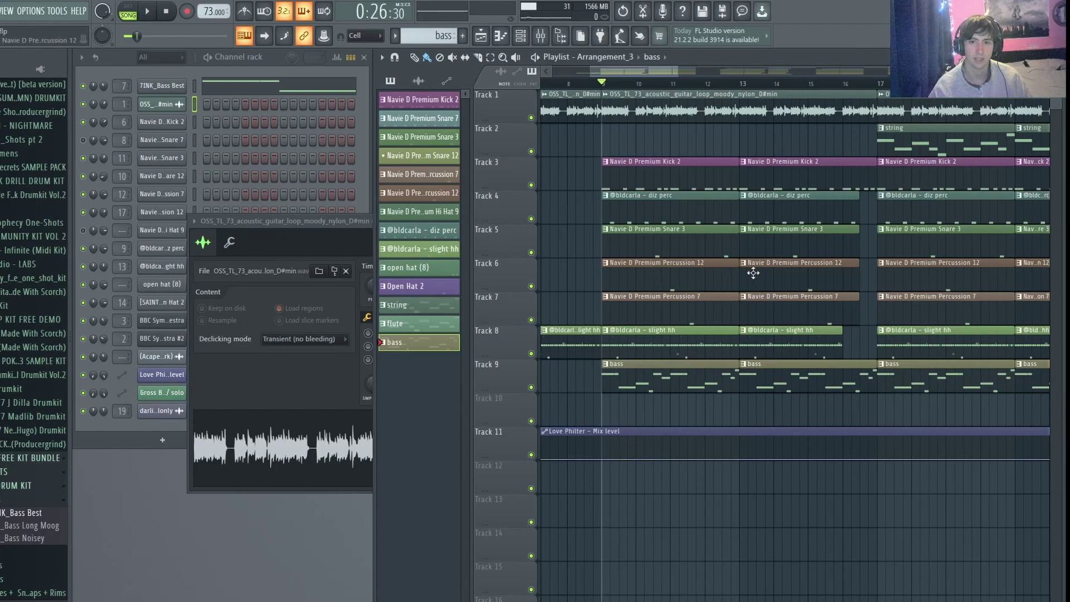
Select the string pattern and open its BBC Symphony Orchestra #2 instrument on Strings: Violins 1
scroll(638, 72, down, 4)
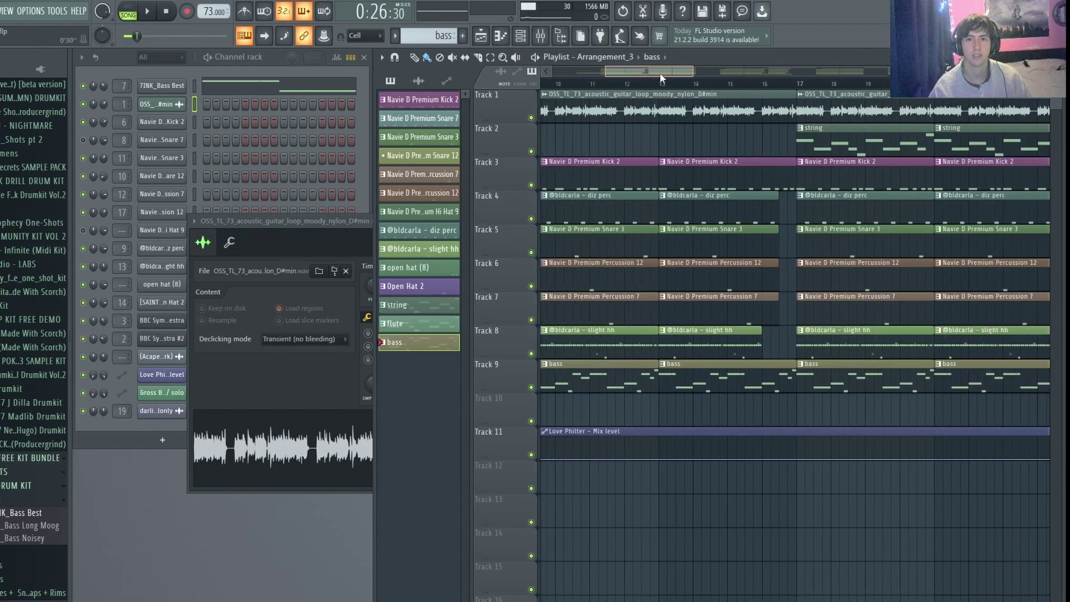
click(631, 148)
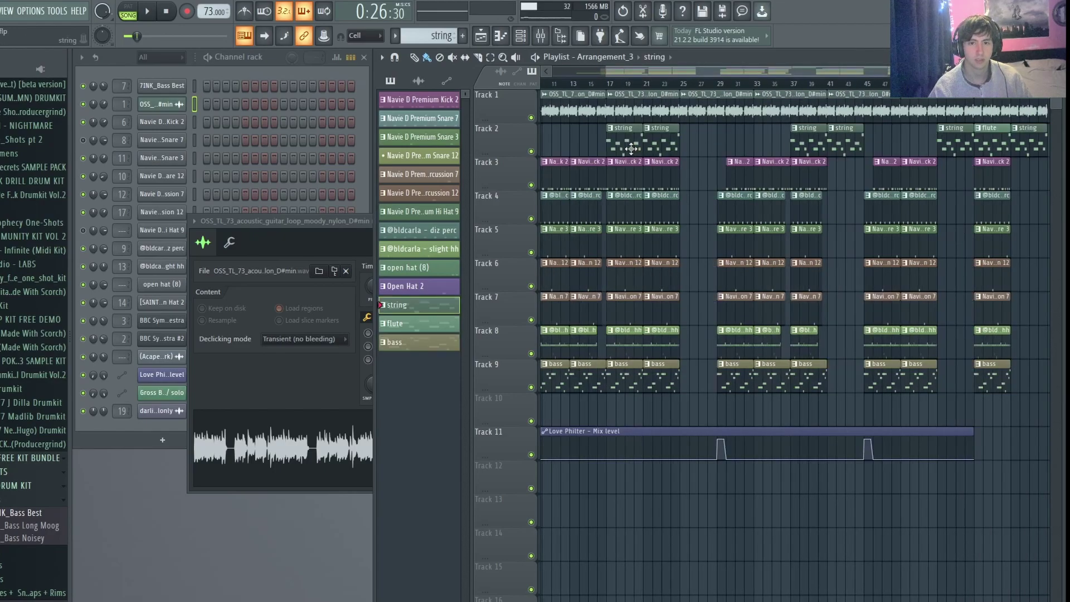
click(133, 73)
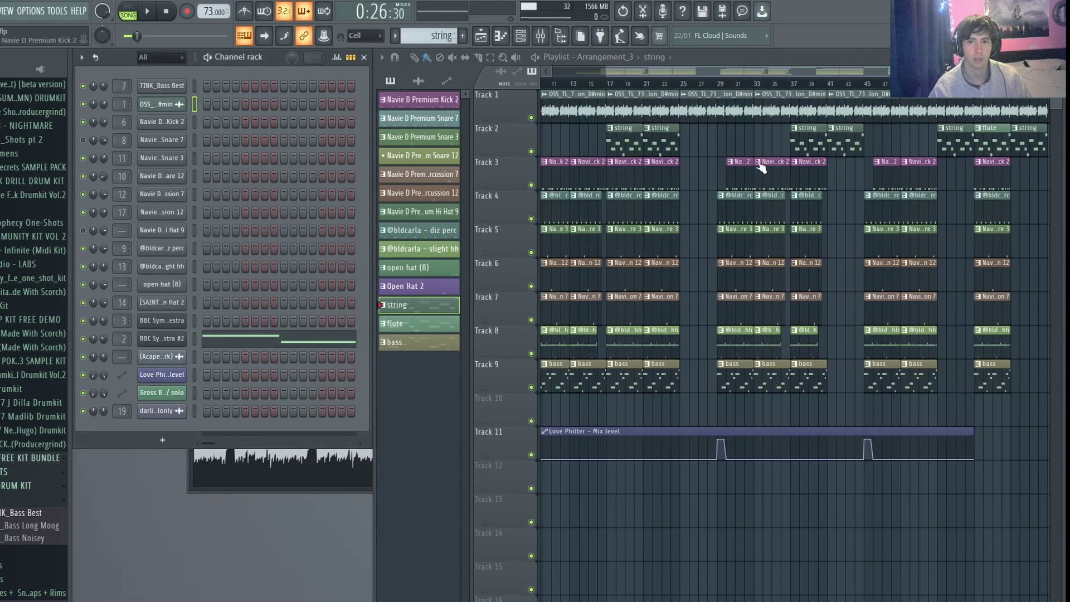
scroll(766, 96, up, 5)
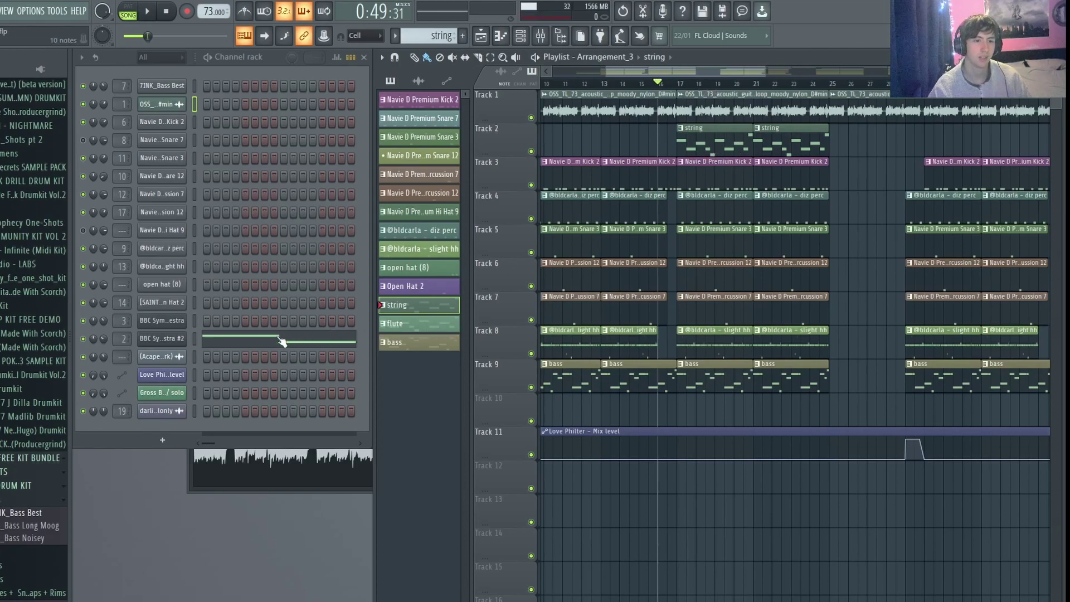
click(221, 344)
click(446, 112)
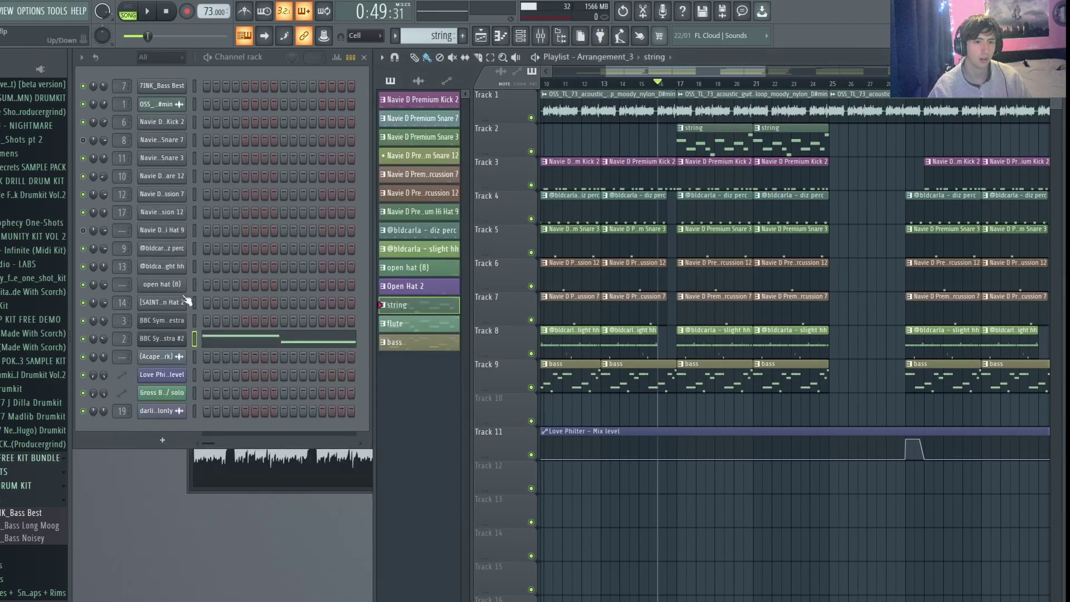
click(169, 345)
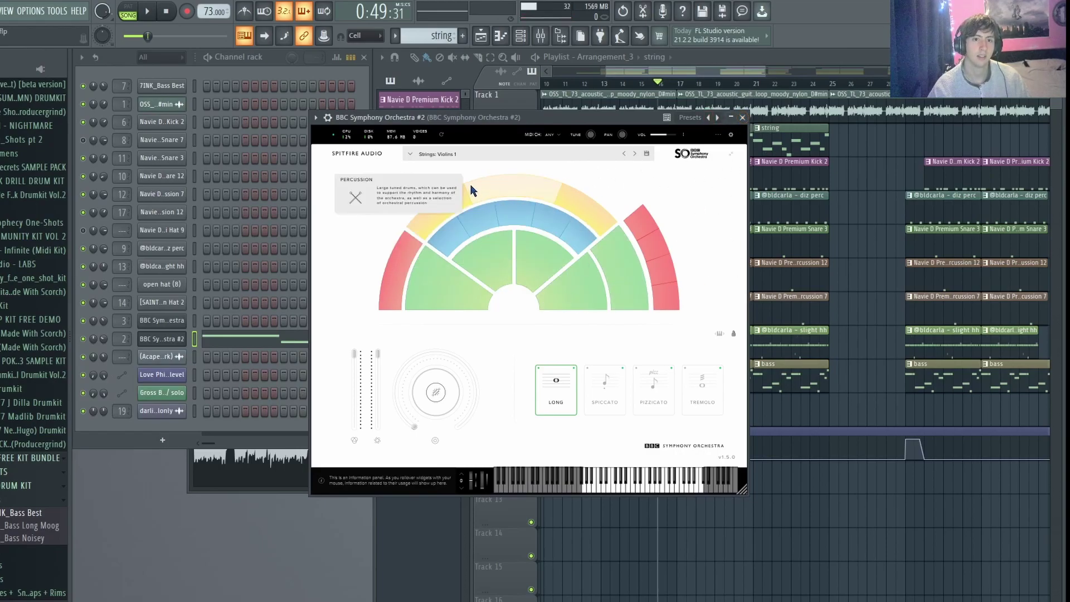
Play the string pattern's F#5, F5 and D#5 notes in PAT mode, then bring the channel rack forward
click(197, 340)
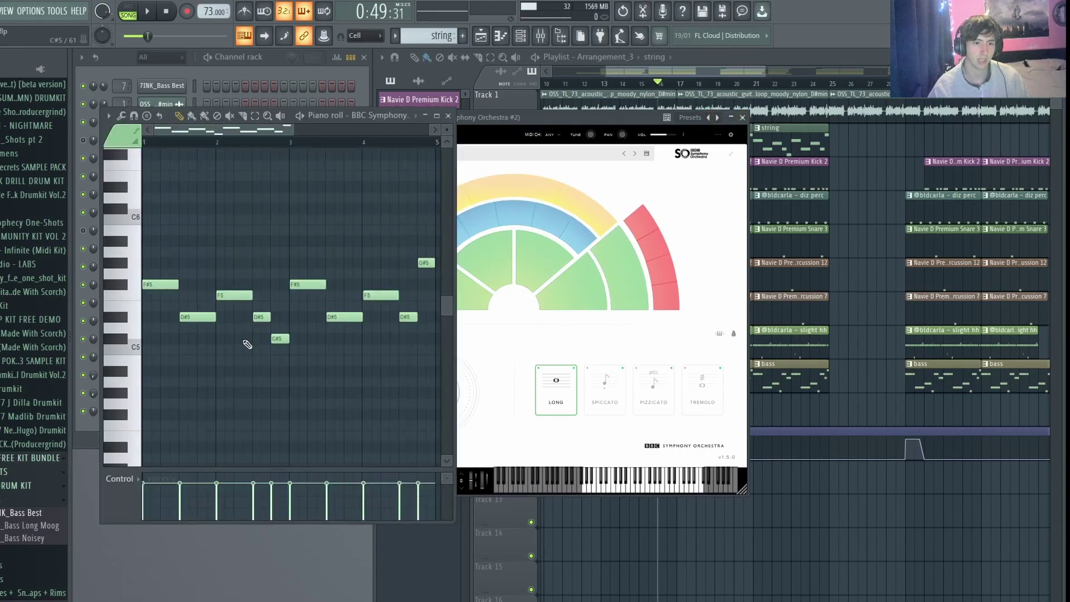
drag(294, 136, 363, 135)
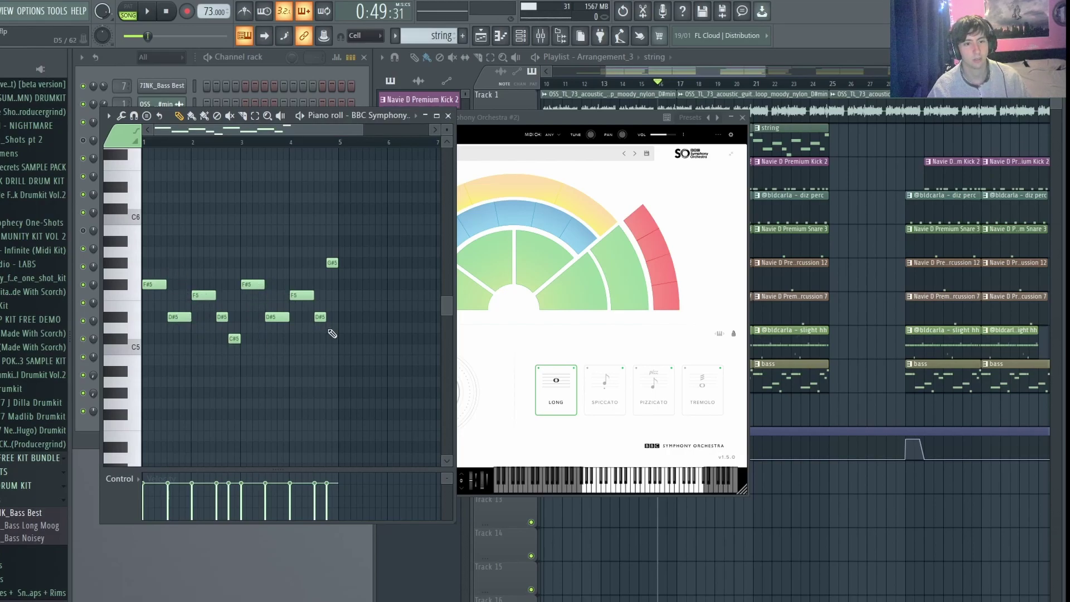
click(128, 8)
click(148, 12)
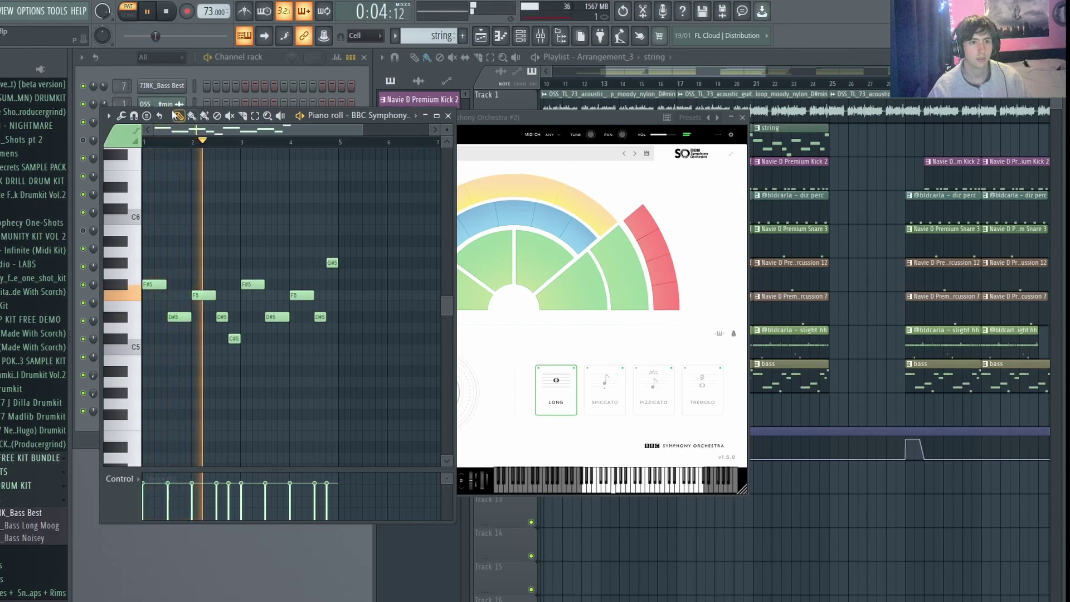
click(153, 15)
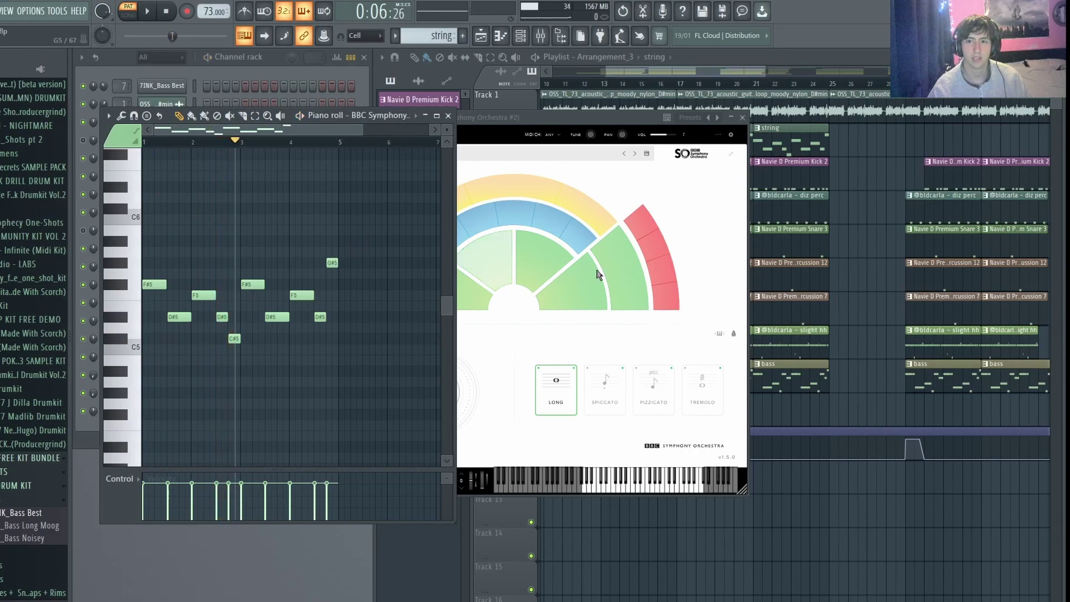
drag(686, 72, 817, 113)
click(216, 75)
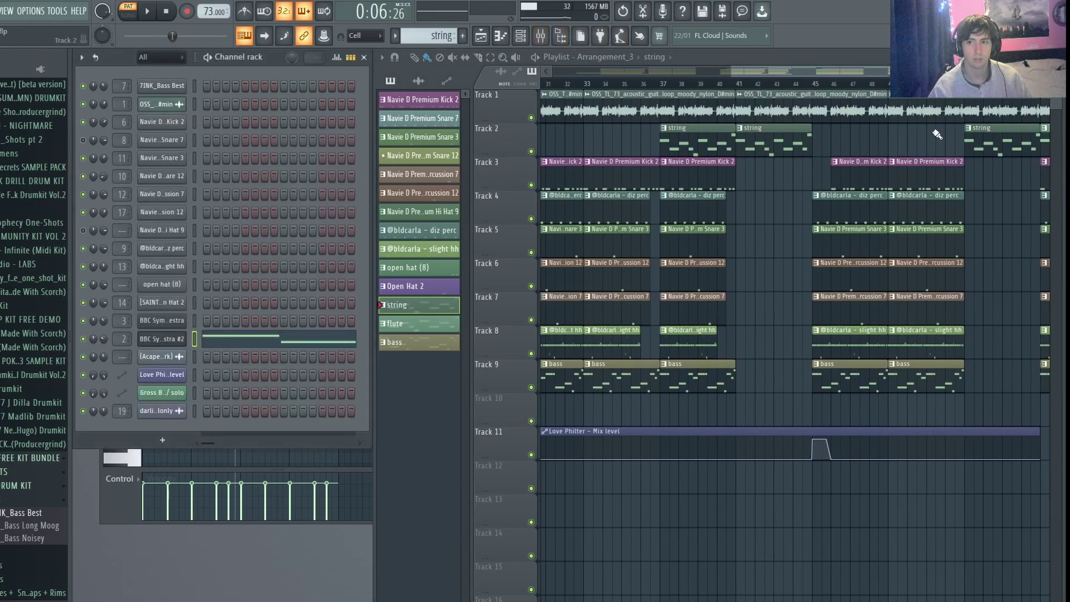
Select the flute pattern and view its melody in the Piano roll, then close it
drag(799, 72, 886, 71)
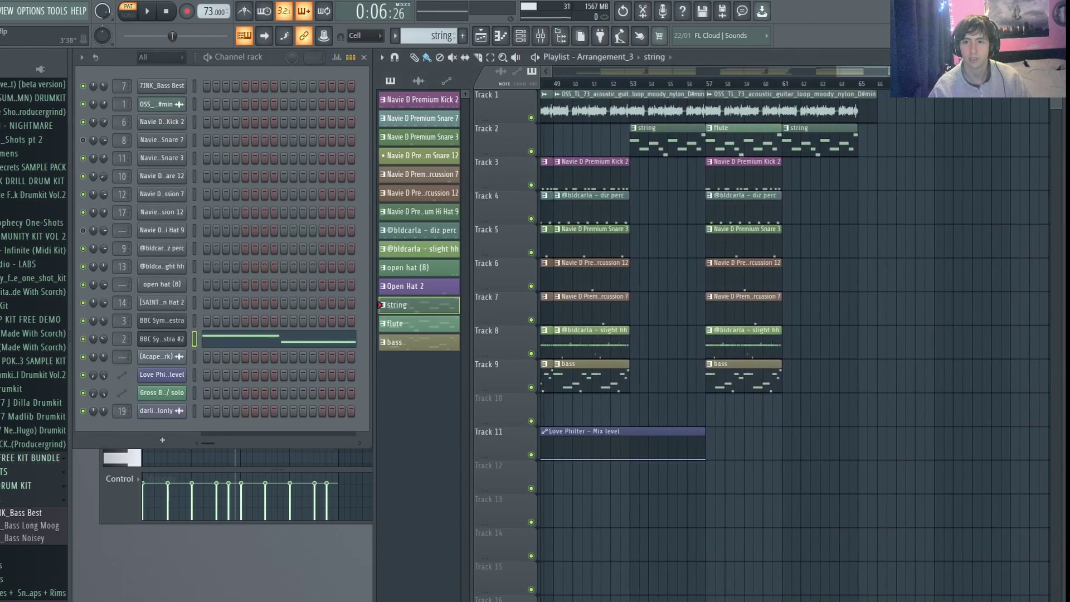
click(727, 139)
click(211, 339)
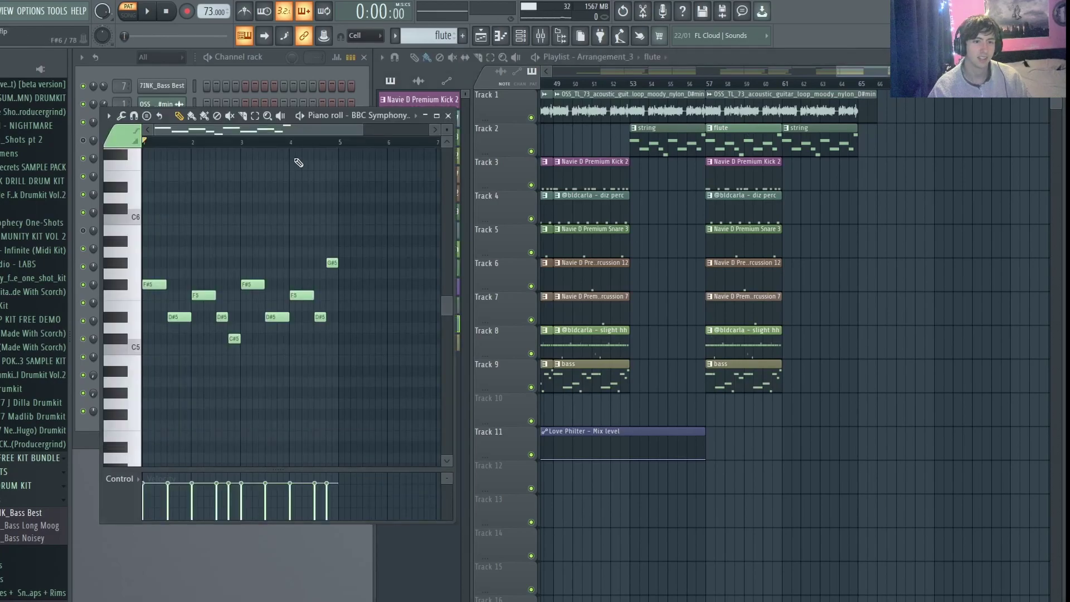
drag(290, 112, 725, 173)
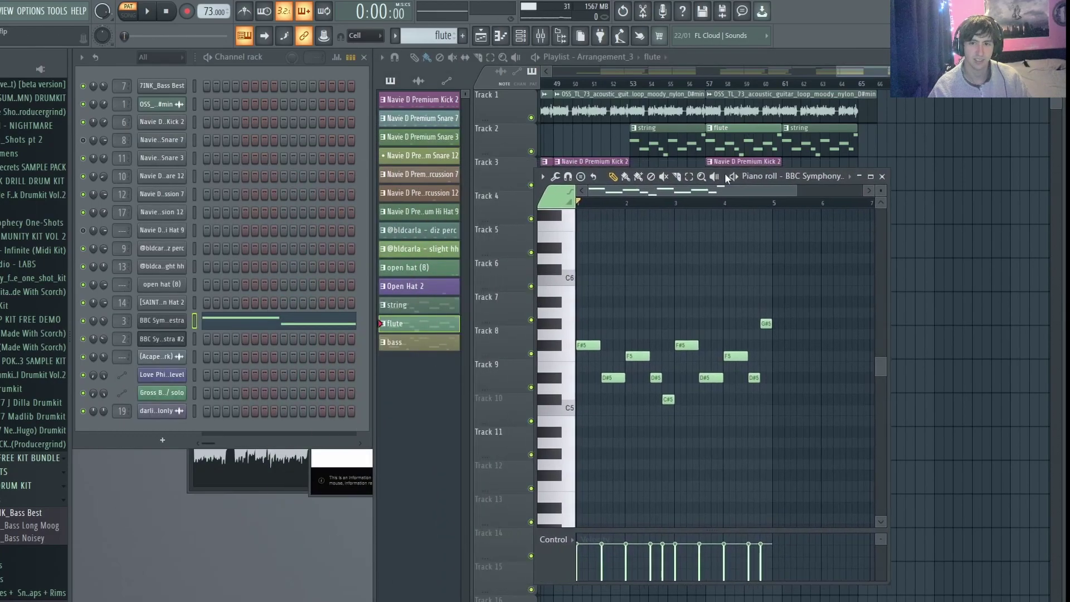
click(883, 177)
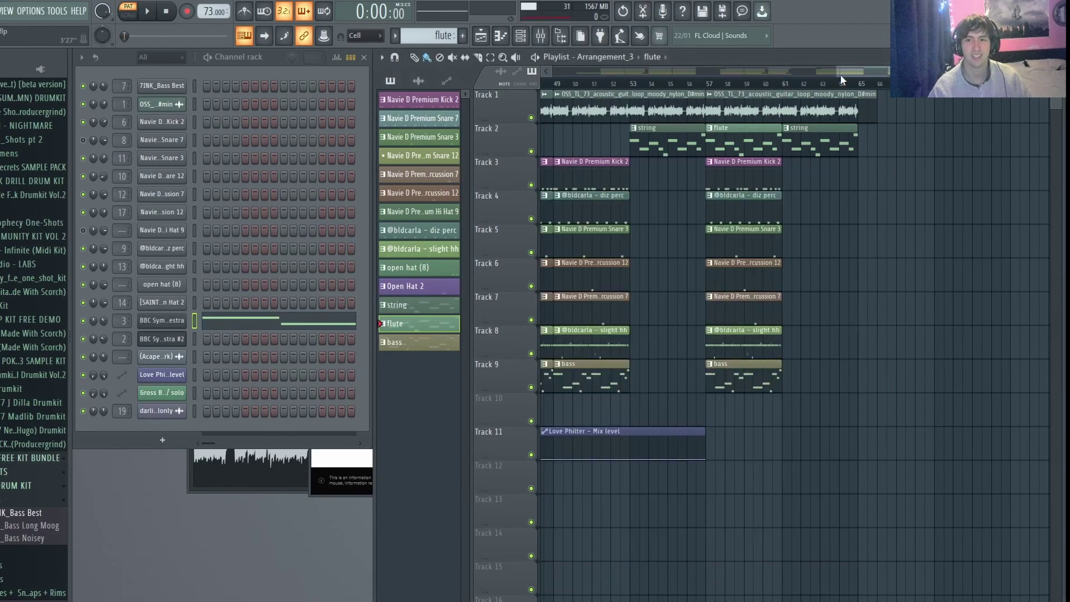
Check the flute's BBC Symphony Orchestra plugin, then bring up the Mixer with F9
scroll(841, 75, down, 4)
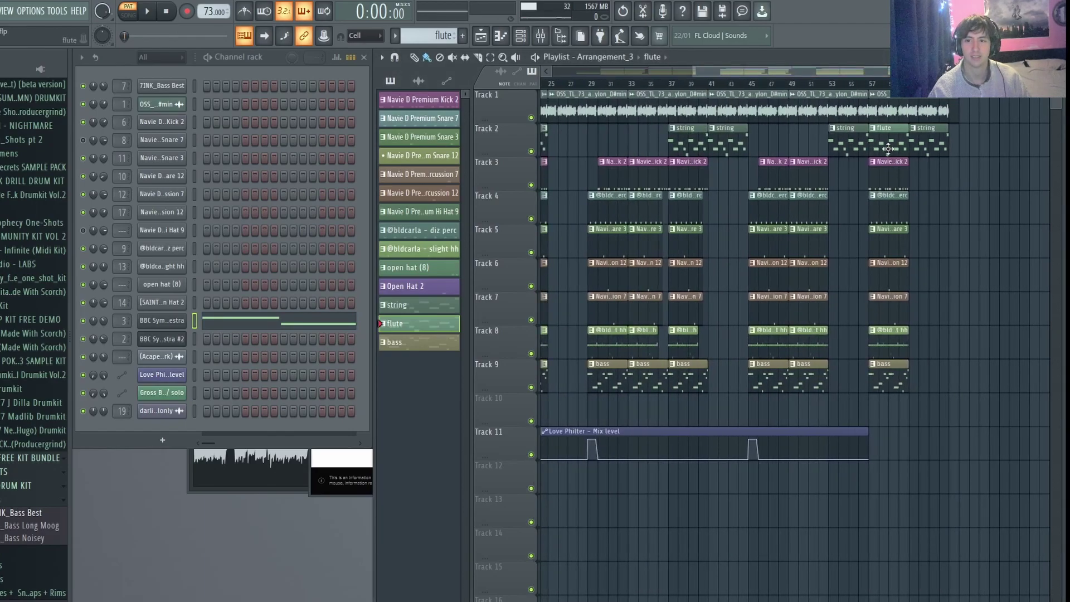
click(161, 322)
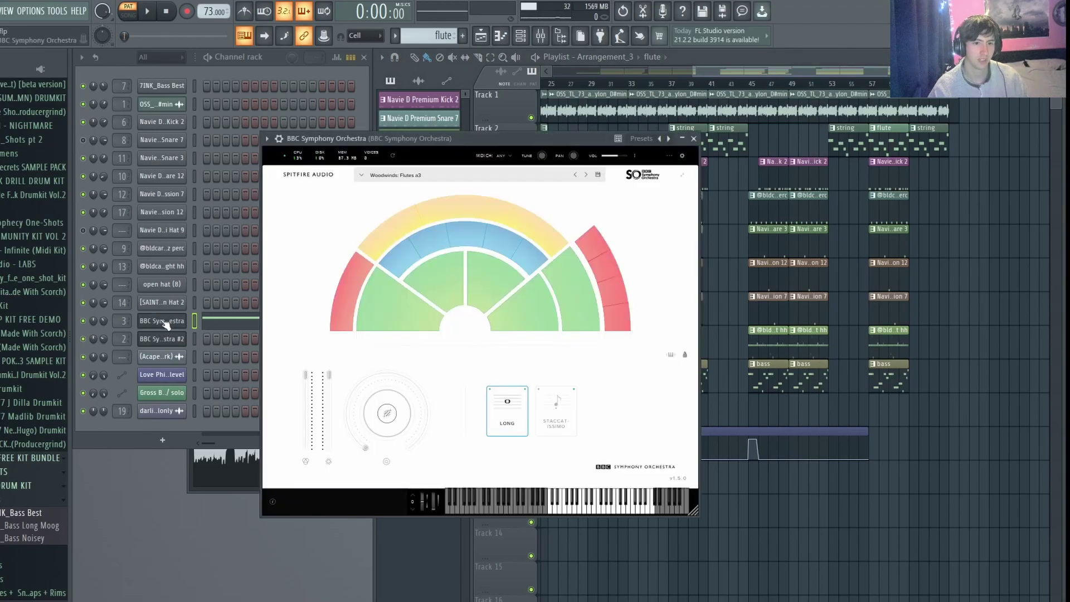
click(693, 138)
click(551, 37)
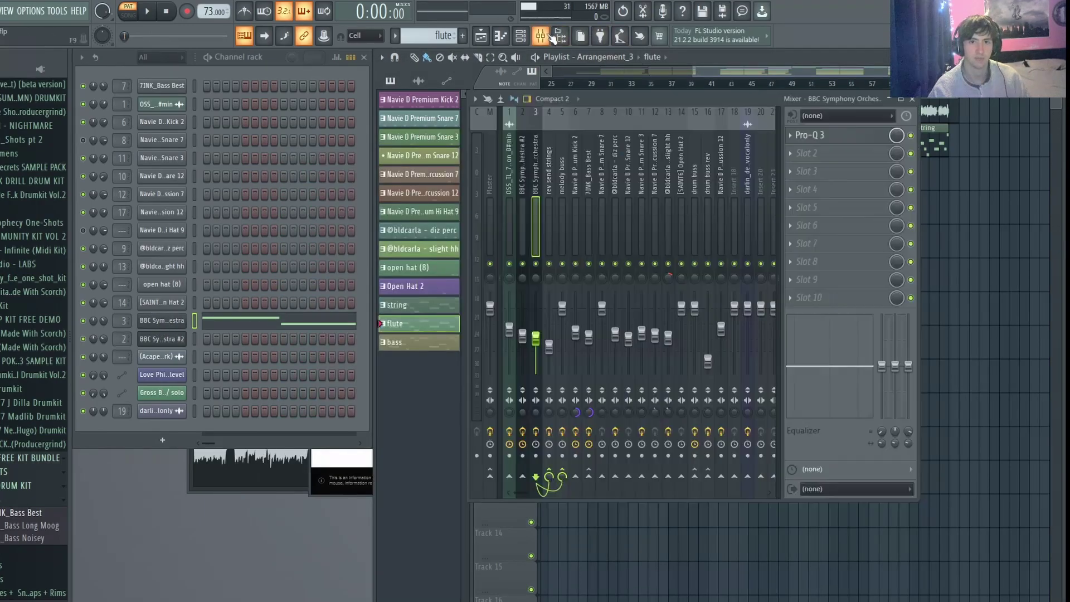
Show the strings' insert 2 effects, opening its Pro-Q 3 and RC-20 Retro Color
click(527, 196)
click(835, 140)
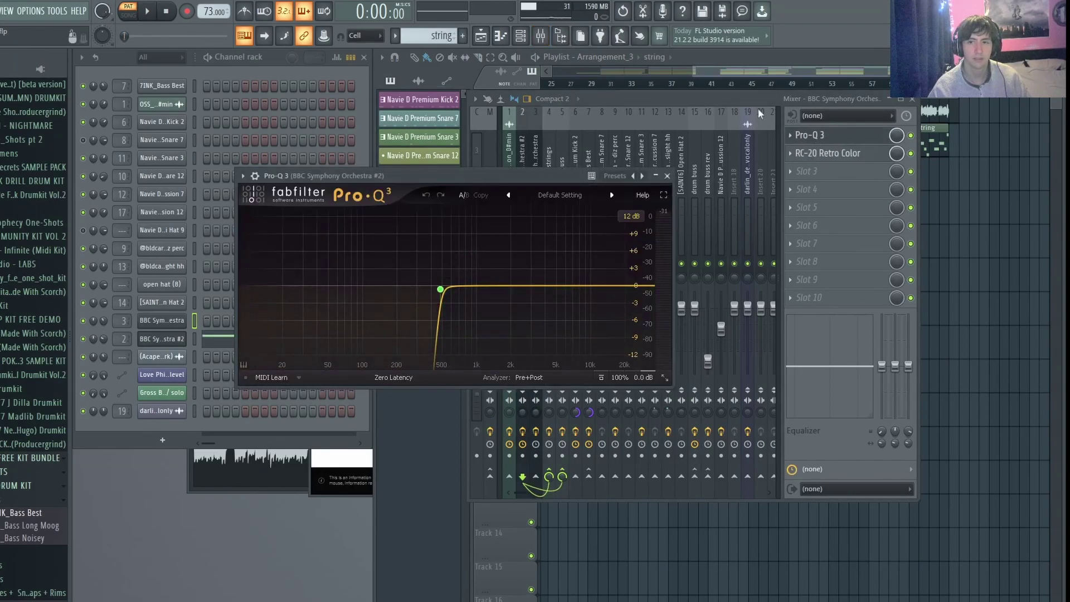
click(819, 155)
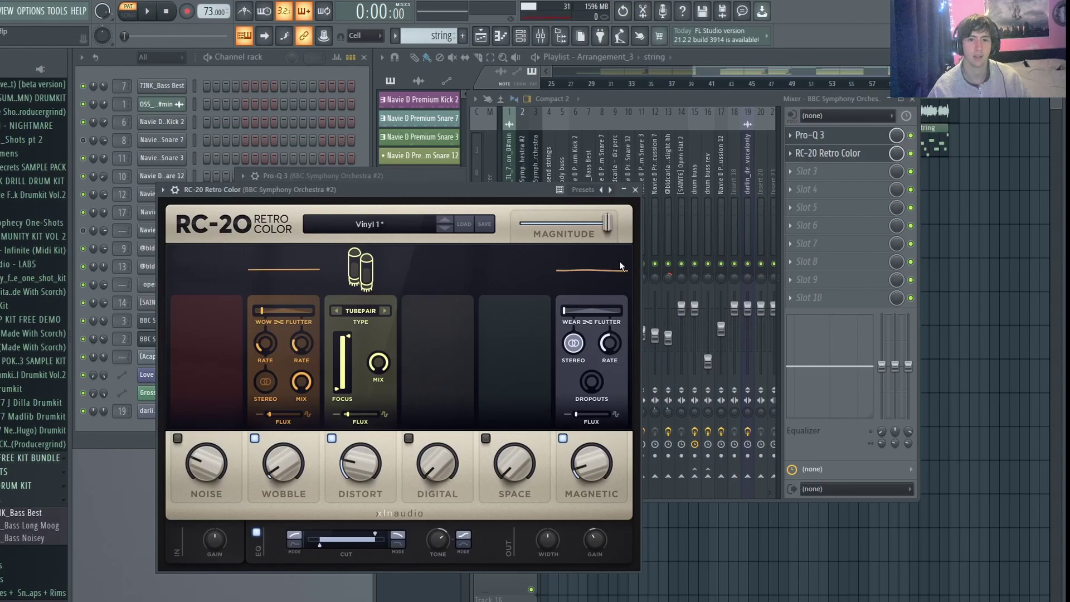
click(635, 189)
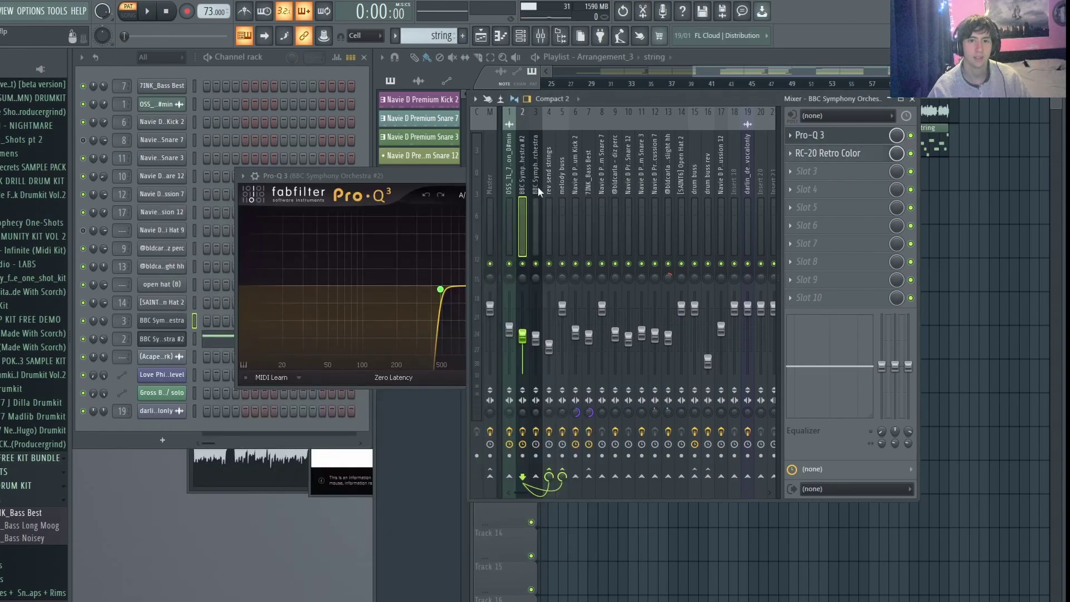
Show the flute's Pro-Q 3 low cut near 241 Hz, then return to the playlist
click(823, 140)
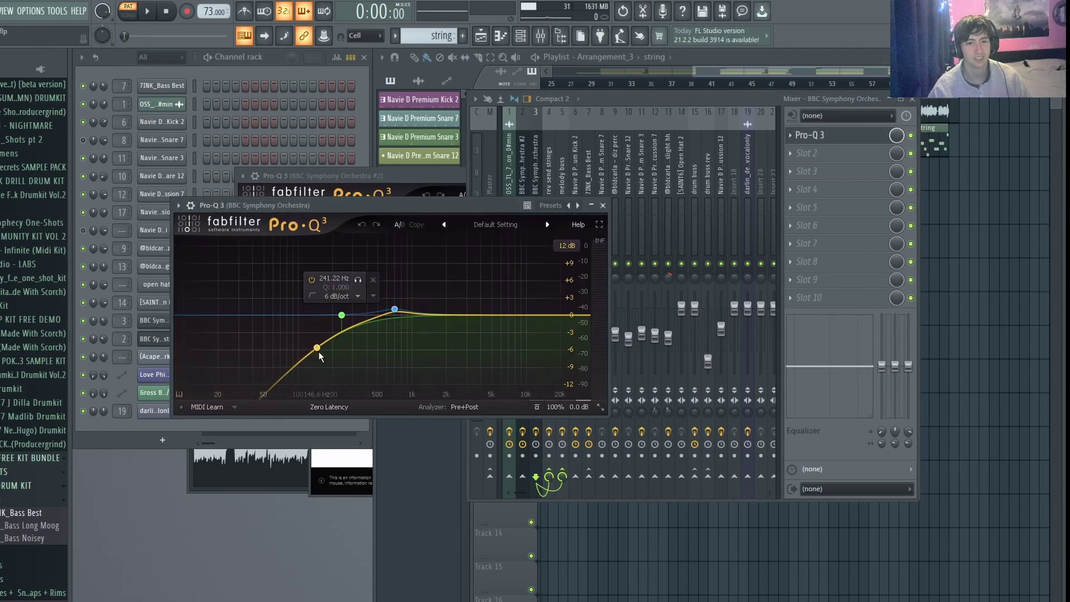
click(602, 205)
click(509, 225)
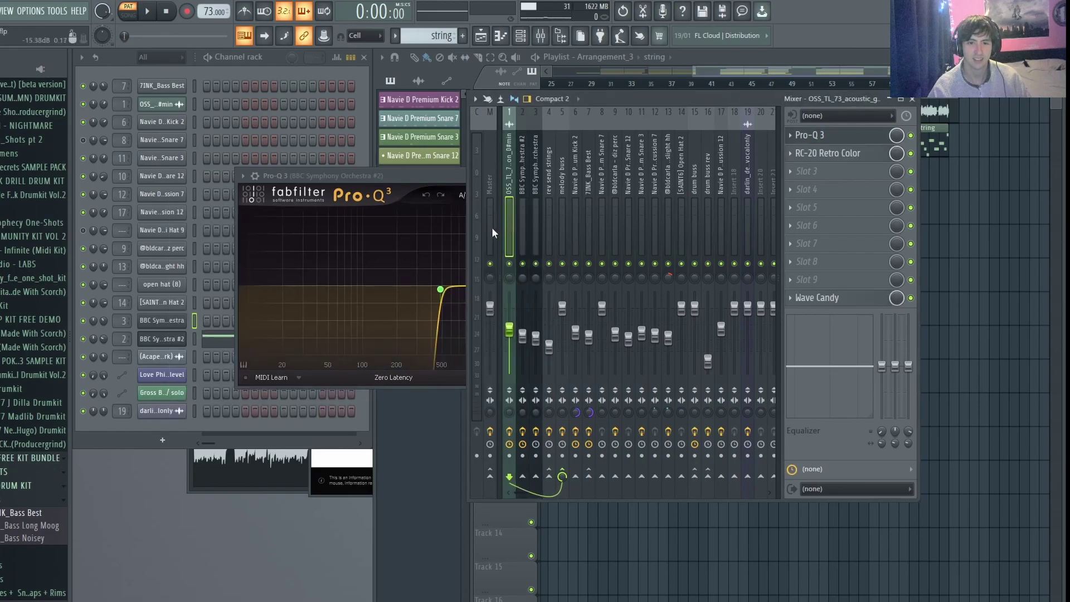
drag(789, 72, 726, 75)
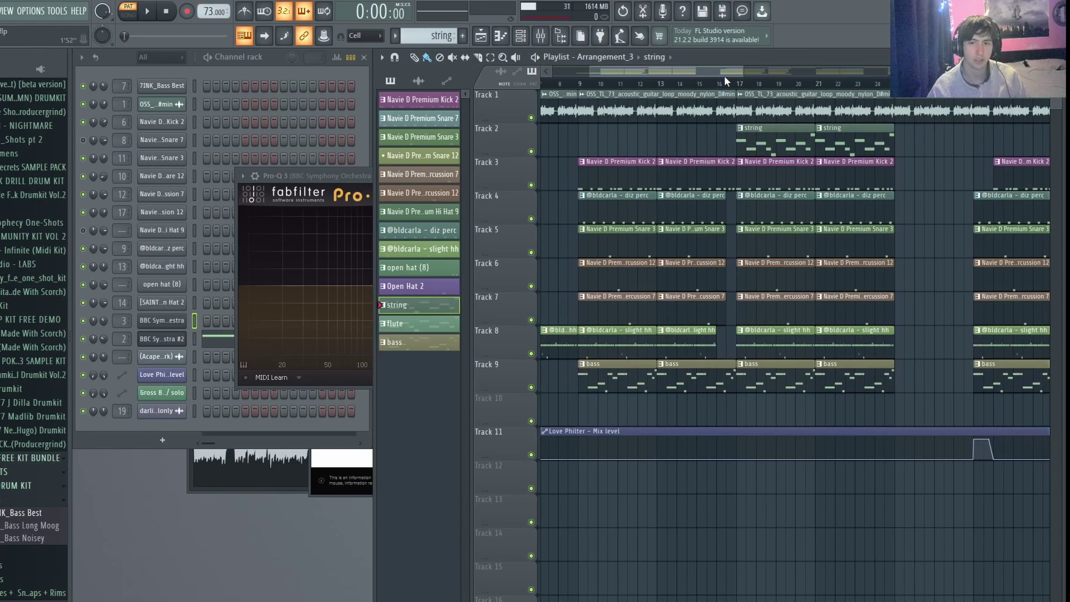
Zoom Arrangement_3 out to survey the bars, then back in on the opening
drag(741, 72, 765, 88)
click(152, 424)
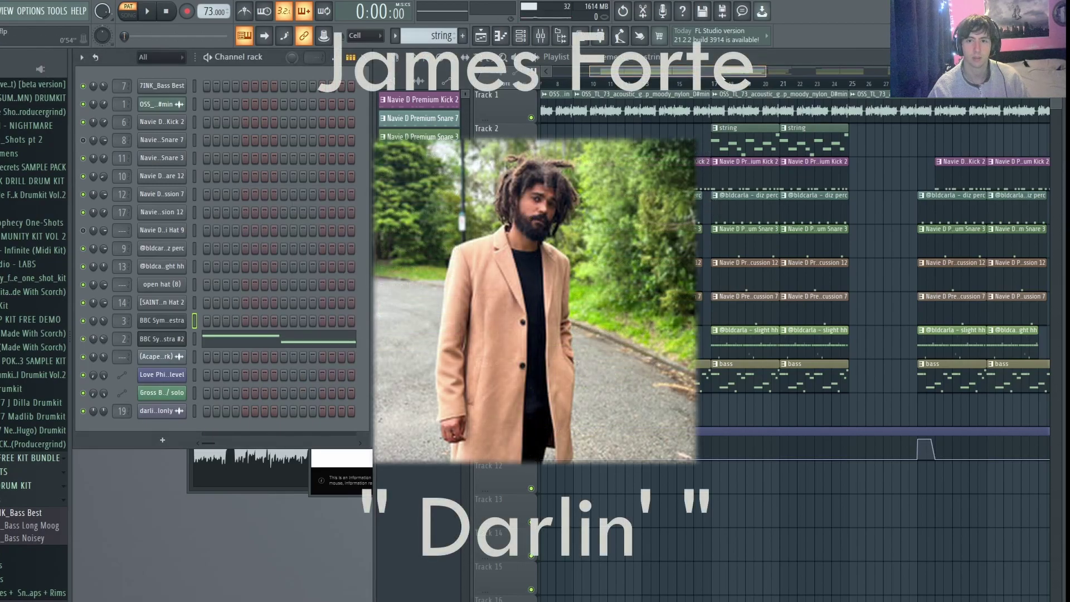
drag(758, 71, 536, 58)
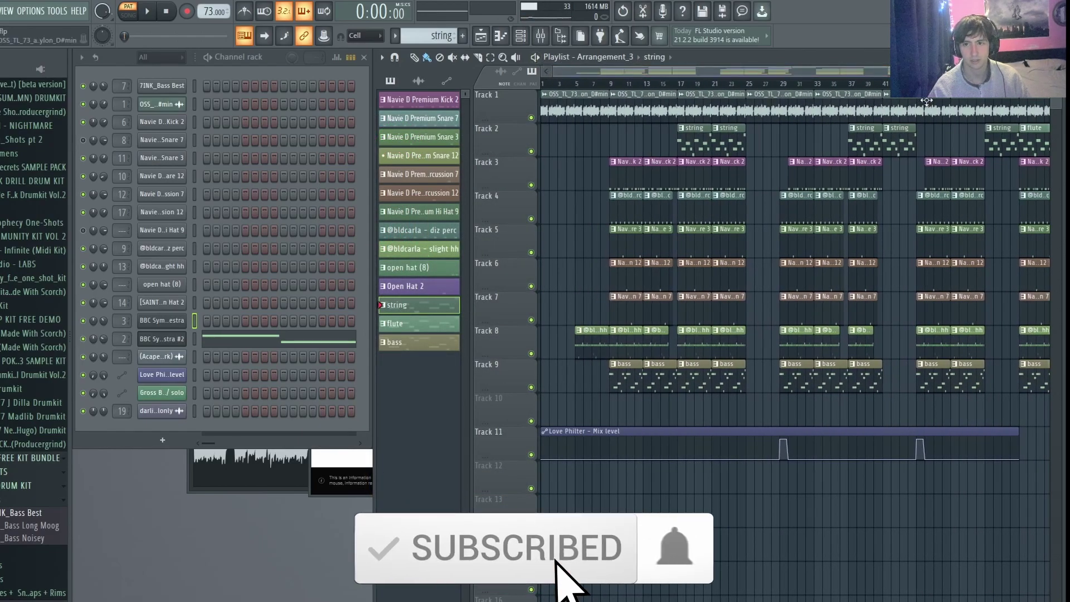
drag(890, 71, 810, 93)
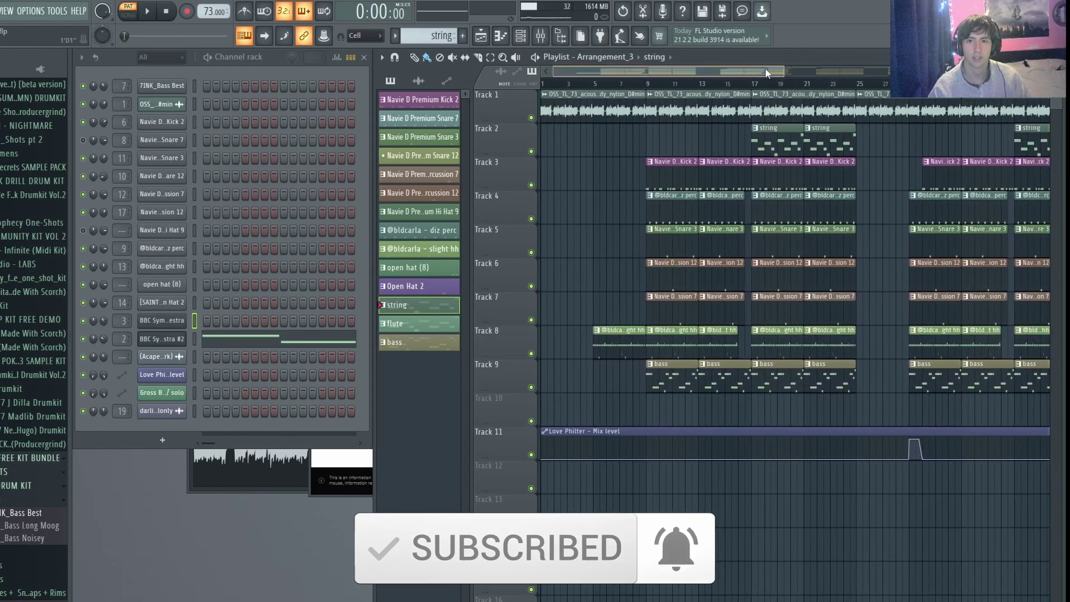
drag(735, 72, 867, 92)
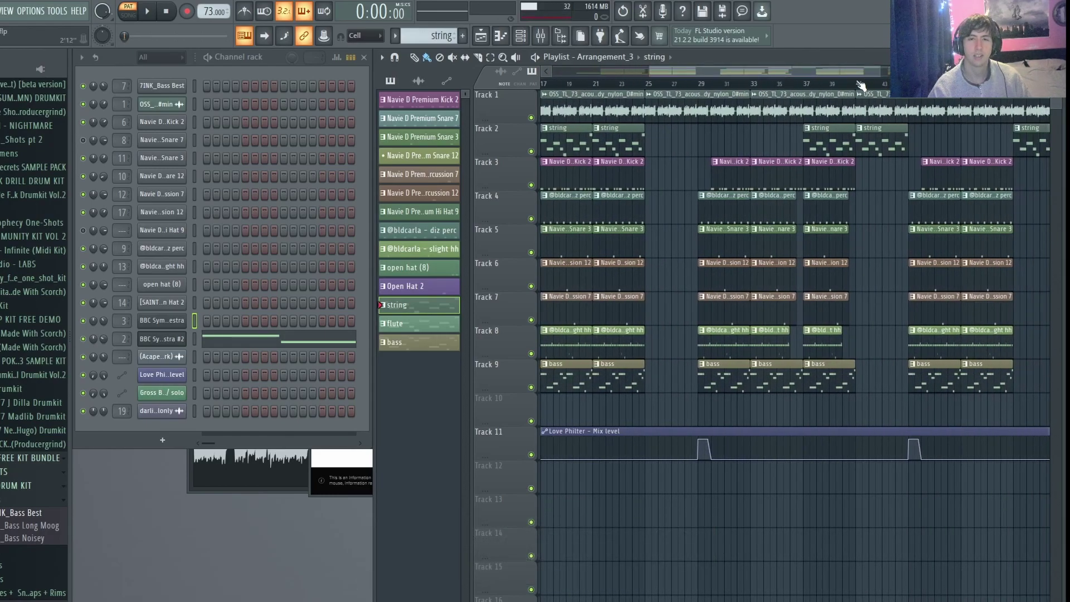
Switch the picker panel to audio clips, with the acoustic guitar loop current
click(902, 107)
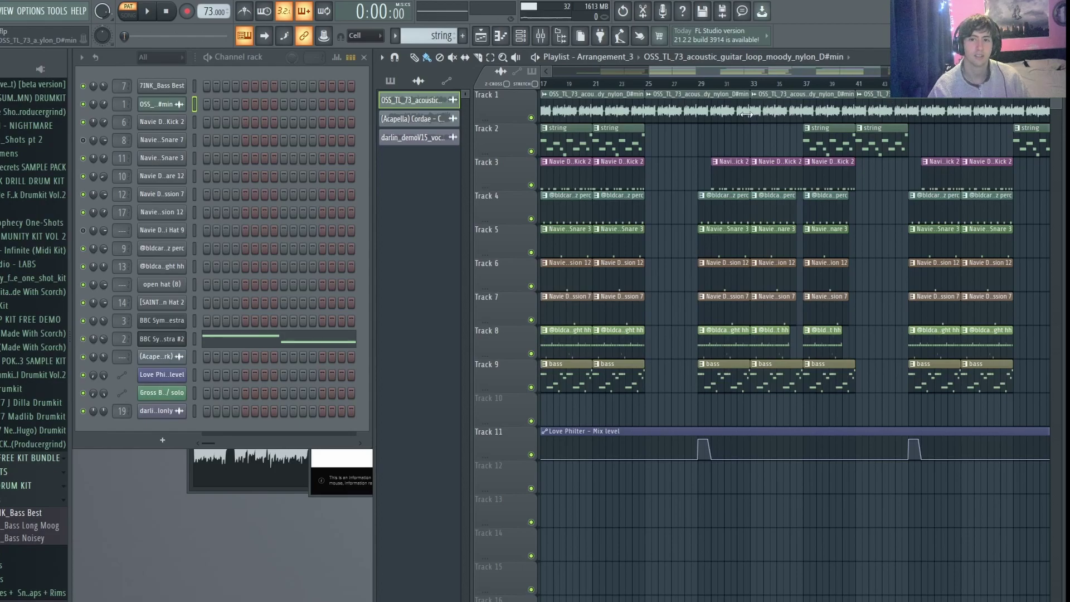
drag(658, 72, 607, 161)
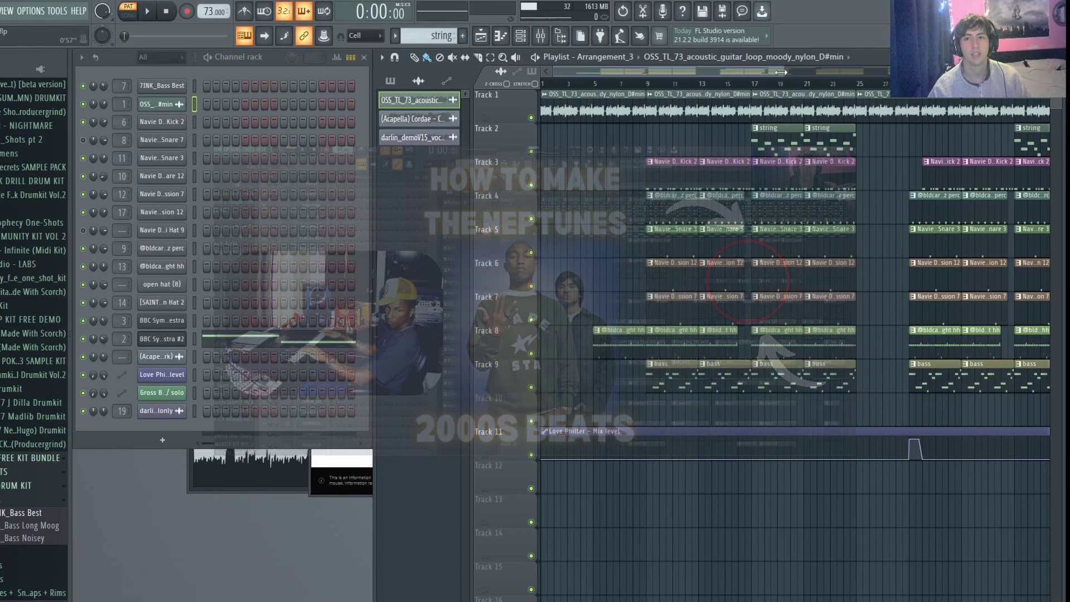
drag(786, 71, 689, 74)
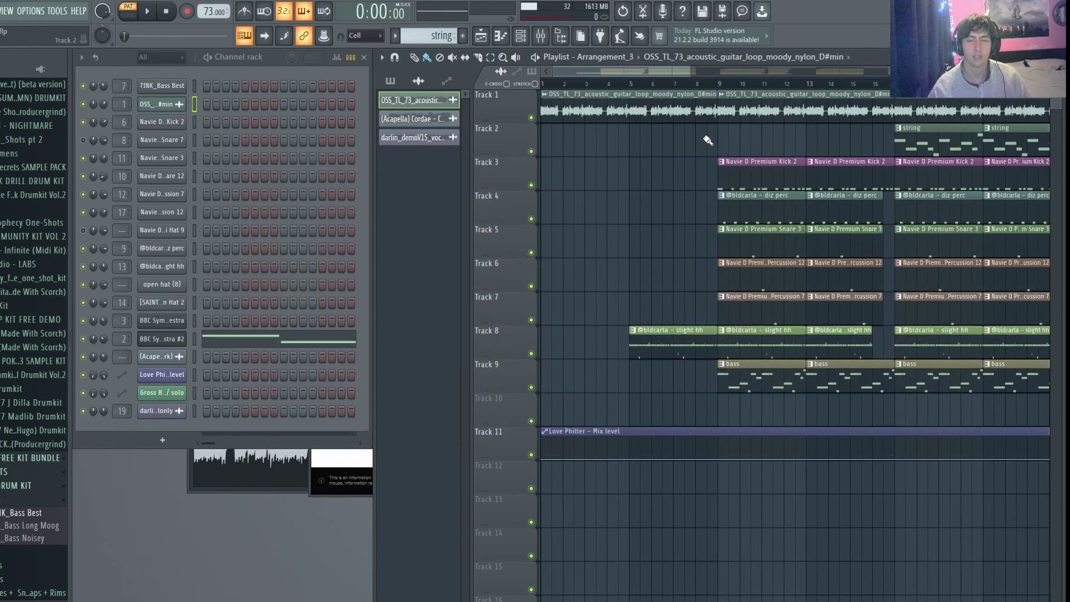